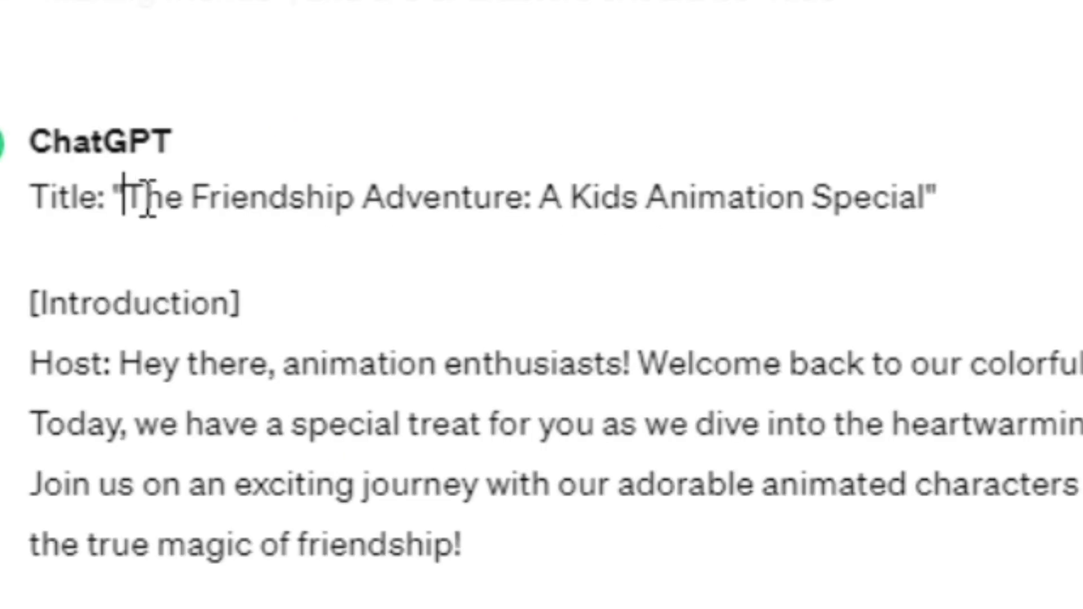
Read through the generated friendship script in ChatGPT, from the title and introduction to the conclusion and outro.
{"action": "left_click_drag", "start_coordinate": [203, 197], "coordinate": [875, 194]}
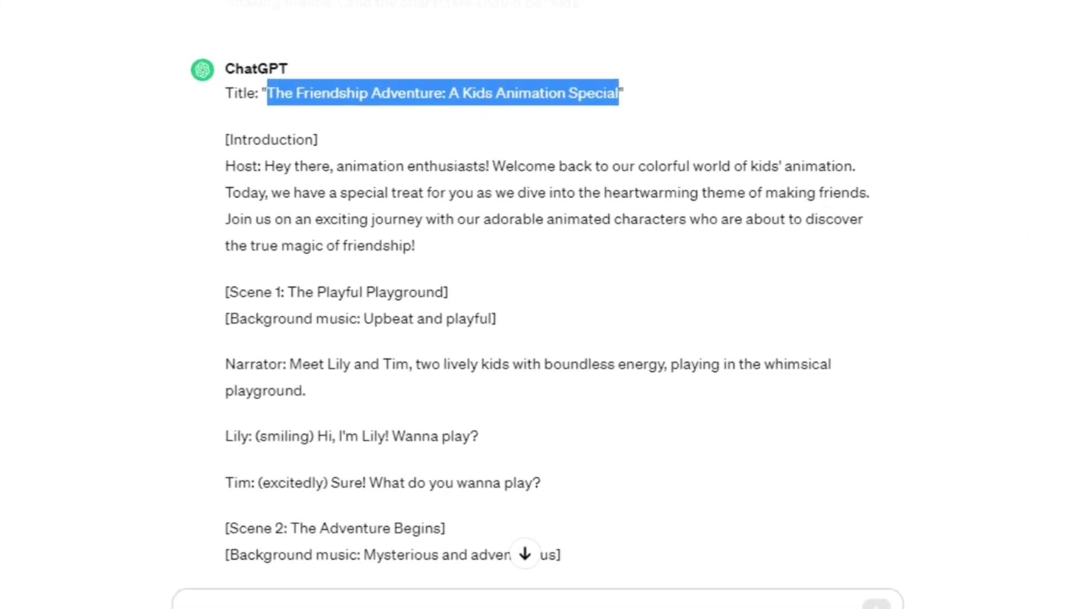
{"action": "left_click", "coordinate": [875, 189]}
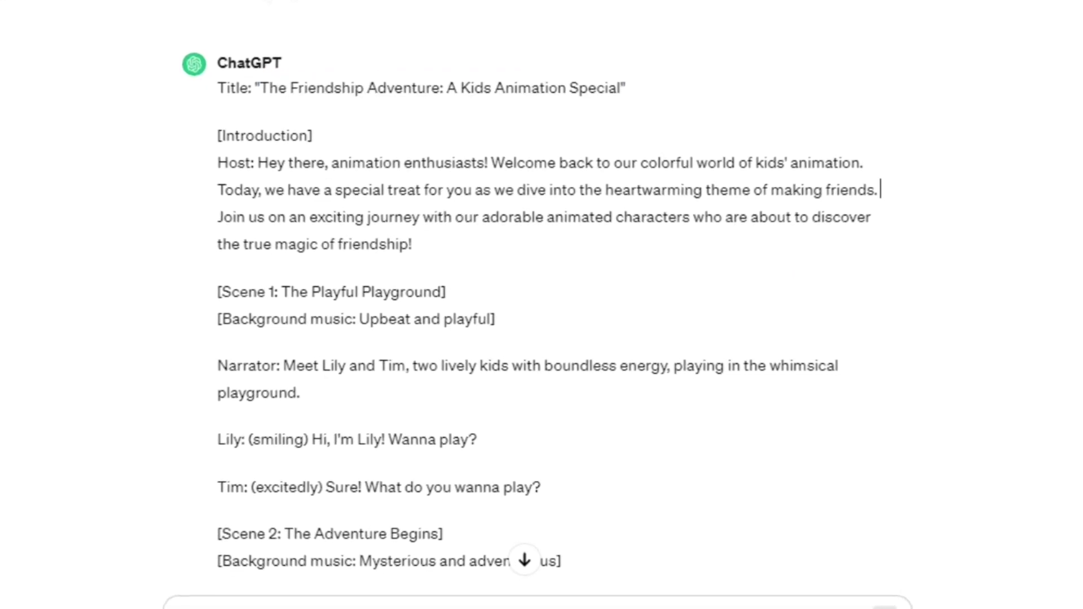
{"action": "scroll", "coordinate": [539, 308], "scroll_direction": "down", "scroll_amount": 5}
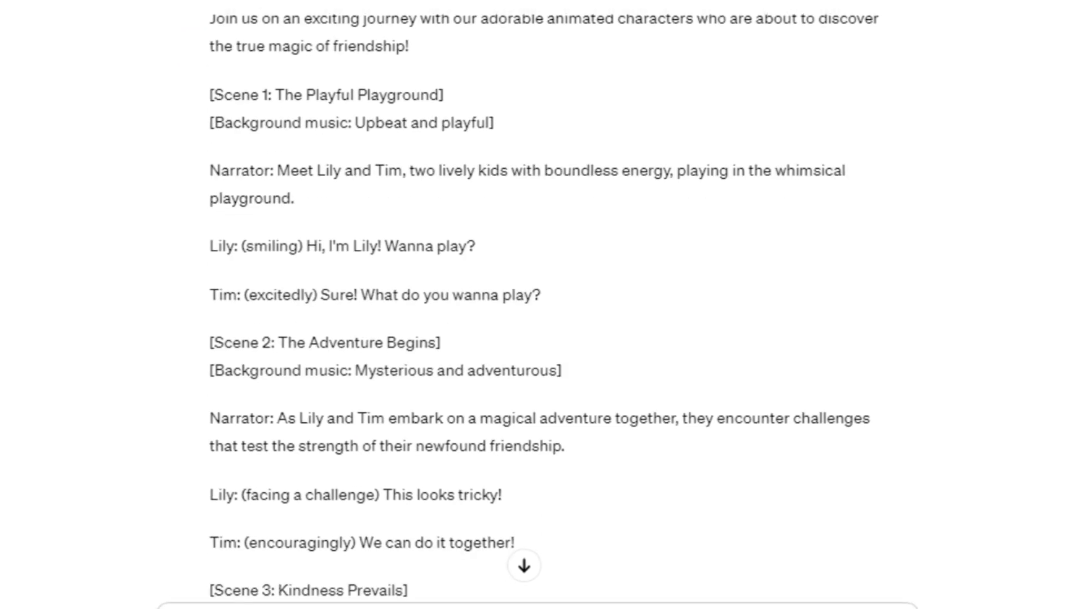
{"action": "scroll", "coordinate": [539, 309], "scroll_direction": "down", "scroll_amount": 5}
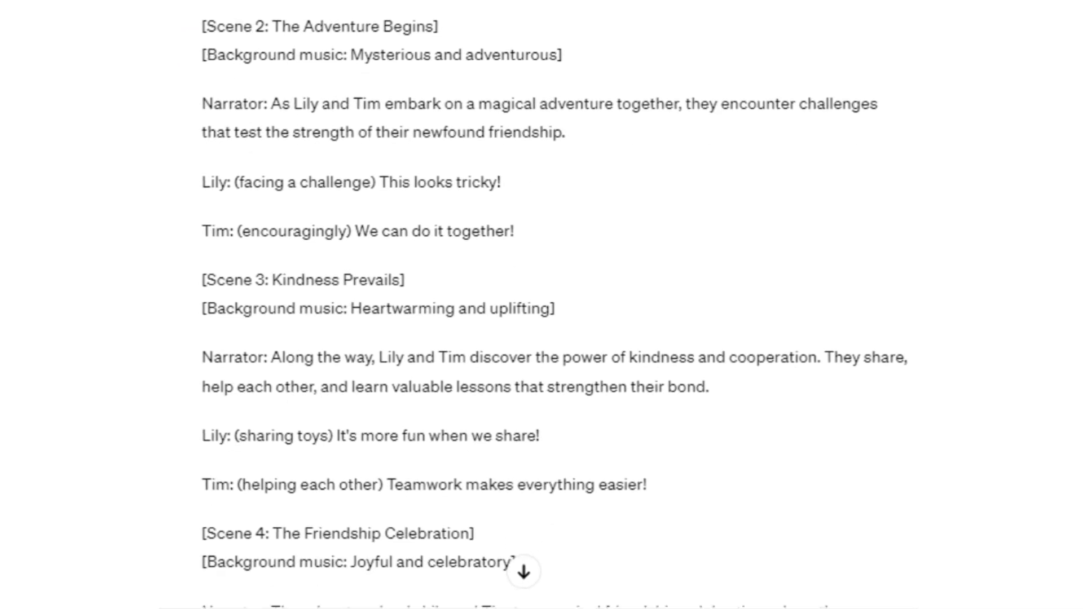
{"action": "scroll", "coordinate": [539, 308], "scroll_direction": "down", "scroll_amount": 2}
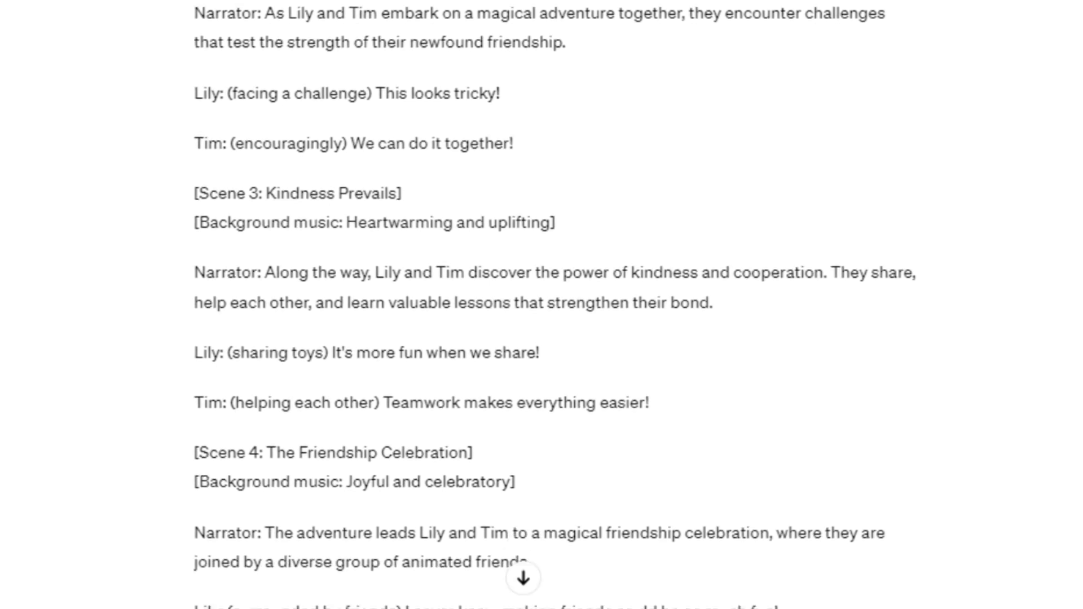
{"action": "scroll", "coordinate": [540, 308], "scroll_direction": "down", "scroll_amount": 4}
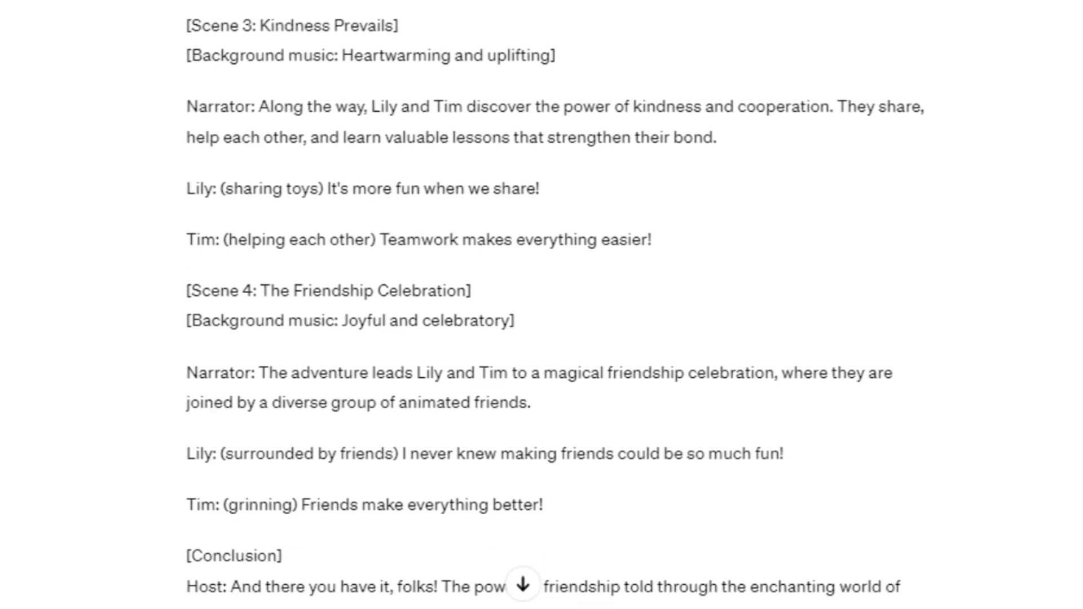
{"action": "scroll", "coordinate": [540, 308], "scroll_direction": "down", "scroll_amount": 3}
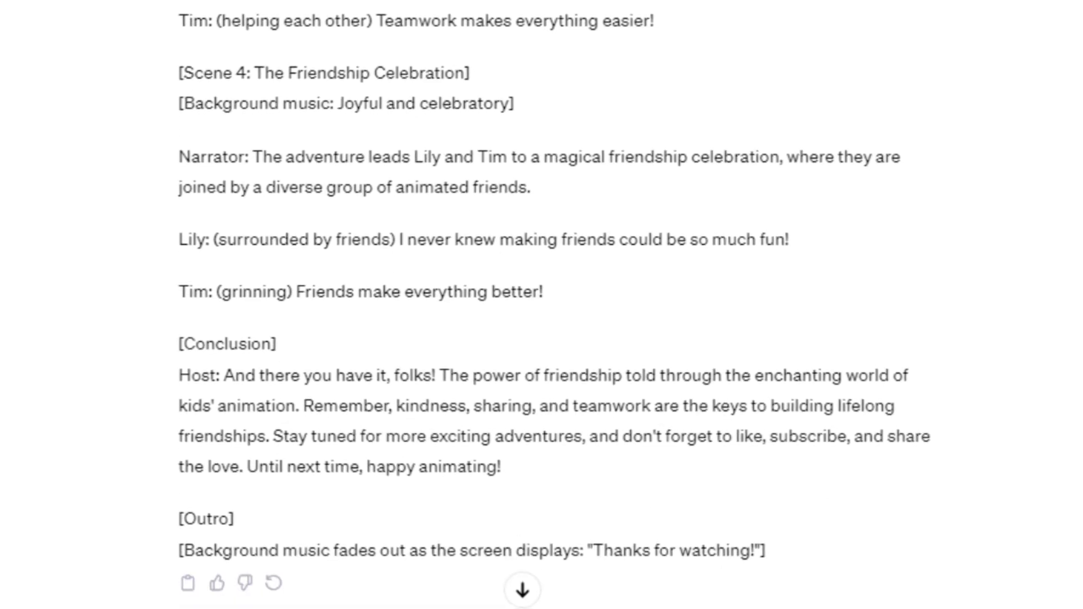
{"action": "scroll", "coordinate": [540, 309], "scroll_direction": "down", "scroll_amount": 1}
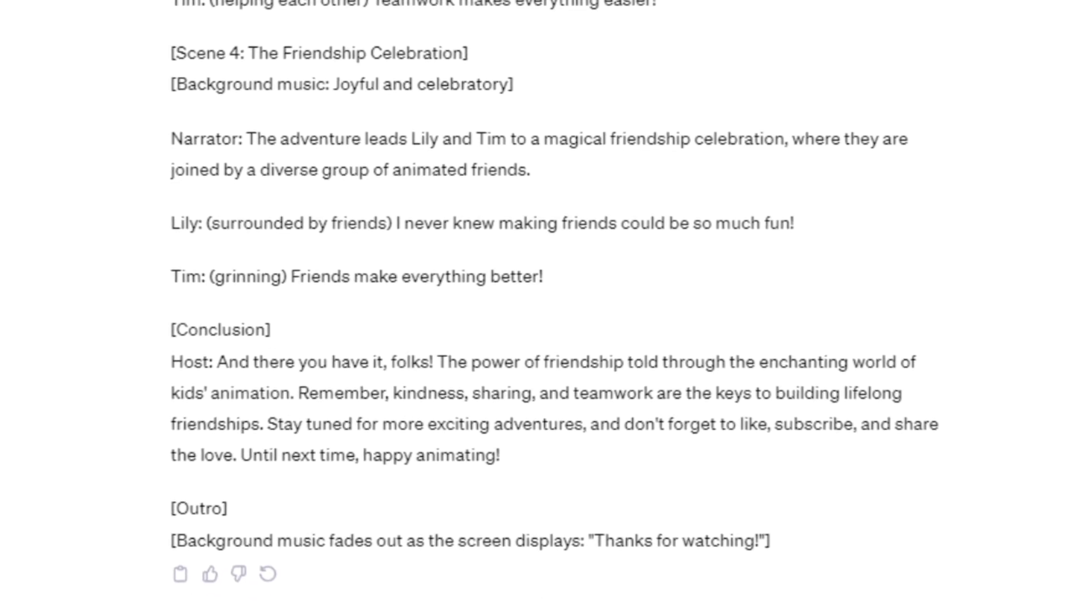
{"action": "scroll", "coordinate": [539, 308], "scroll_direction": "up", "scroll_amount": 3}
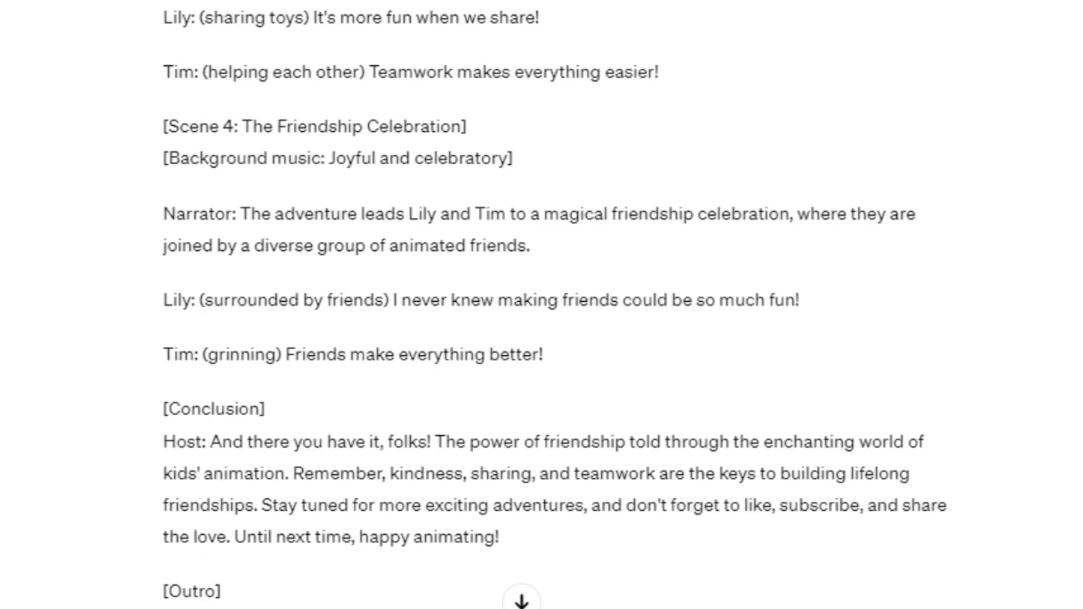
{"action": "scroll", "coordinate": [540, 309], "scroll_direction": "up", "scroll_amount": 7}
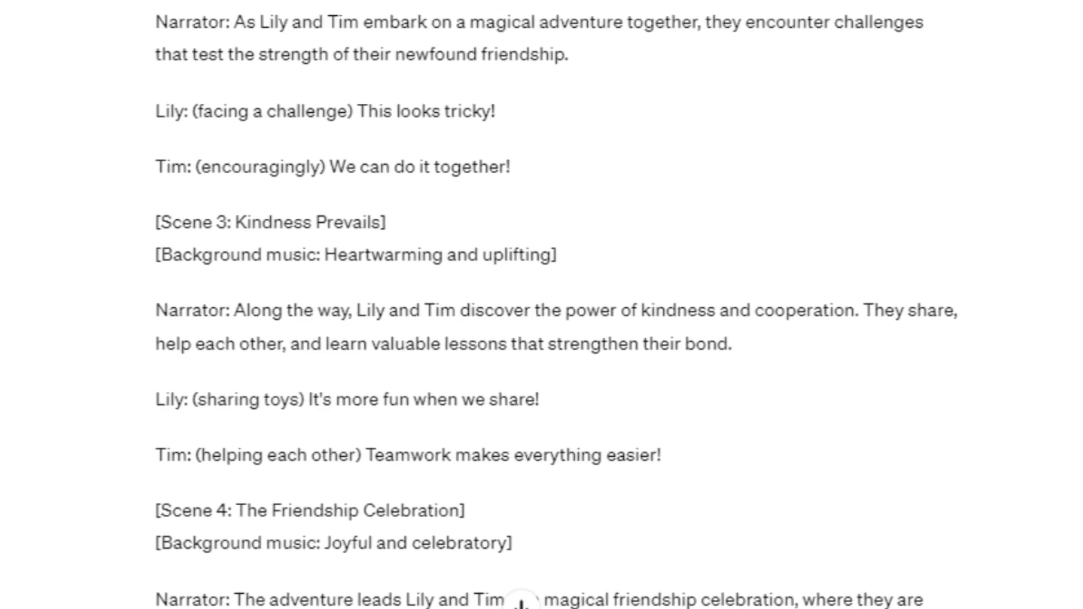
{"action": "scroll", "coordinate": [540, 308], "scroll_direction": "up", "scroll_amount": 5}
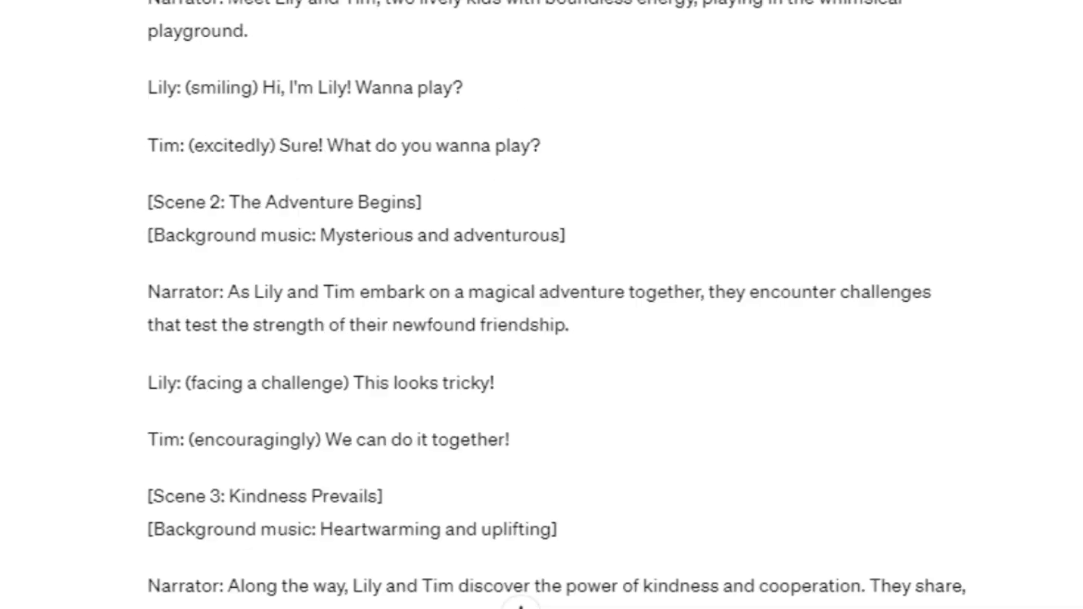
{"action": "scroll", "coordinate": [539, 309], "scroll_direction": "up", "scroll_amount": 3}
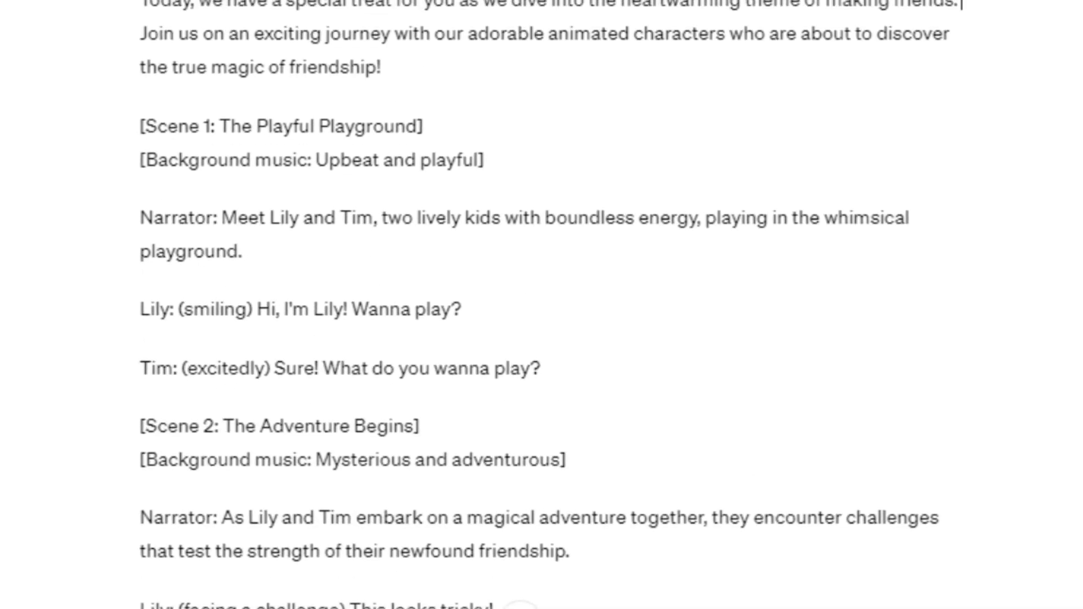
{"action": "scroll", "coordinate": [540, 308], "scroll_direction": "up", "scroll_amount": 2}
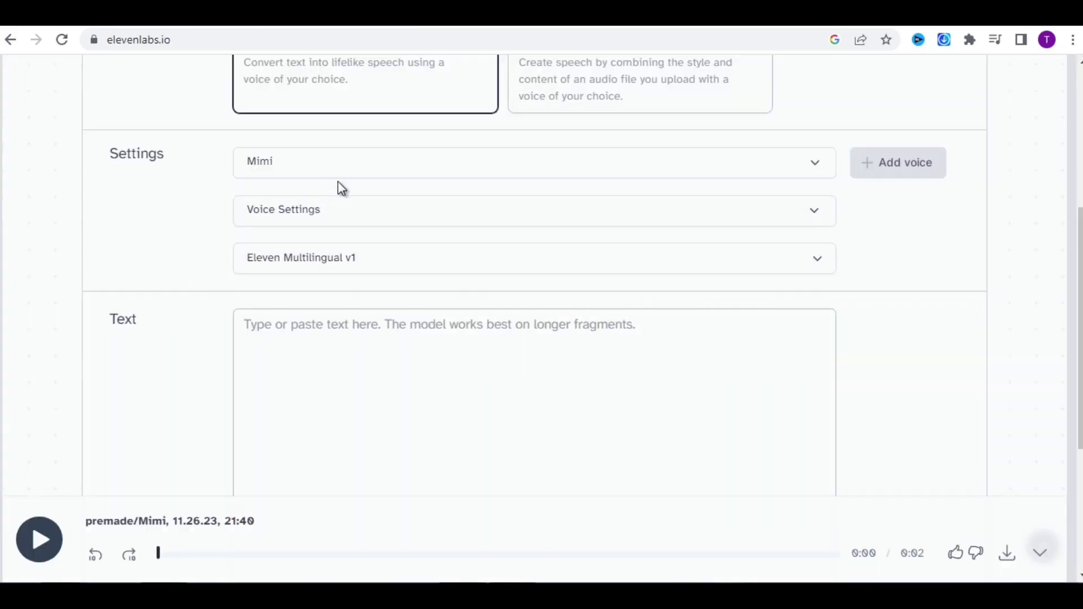
Choose the Dorothy voice in ElevenLabs, and copy the narrator's Scene 1 line from the ChatGPT script.
{"action": "left_click", "coordinate": [346, 173]}
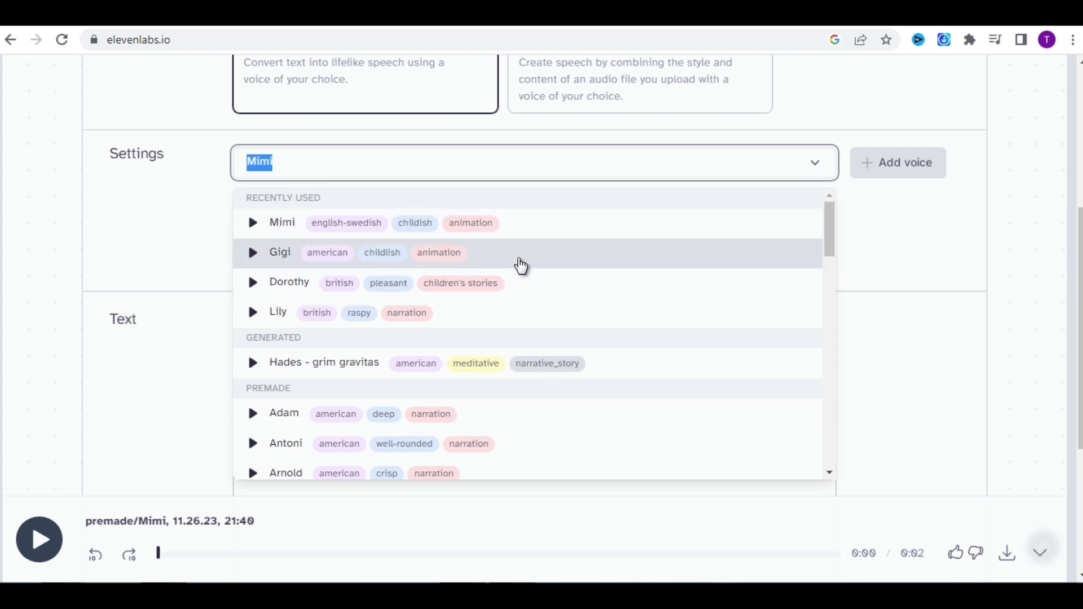
{"action": "left_click", "coordinate": [505, 283]}
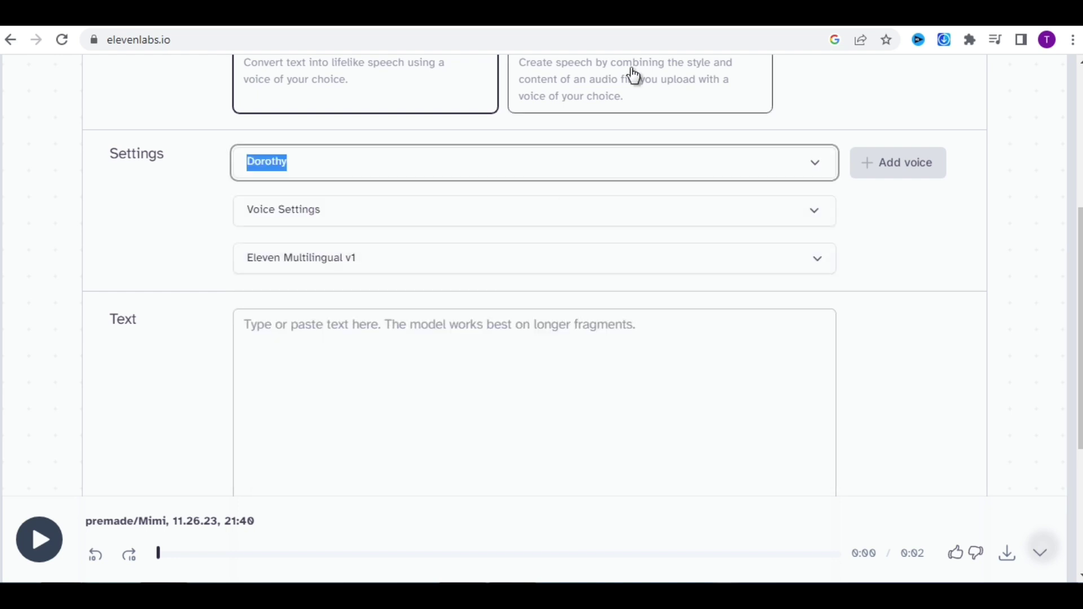
{"action": "left_click", "coordinate": [625, 12]}
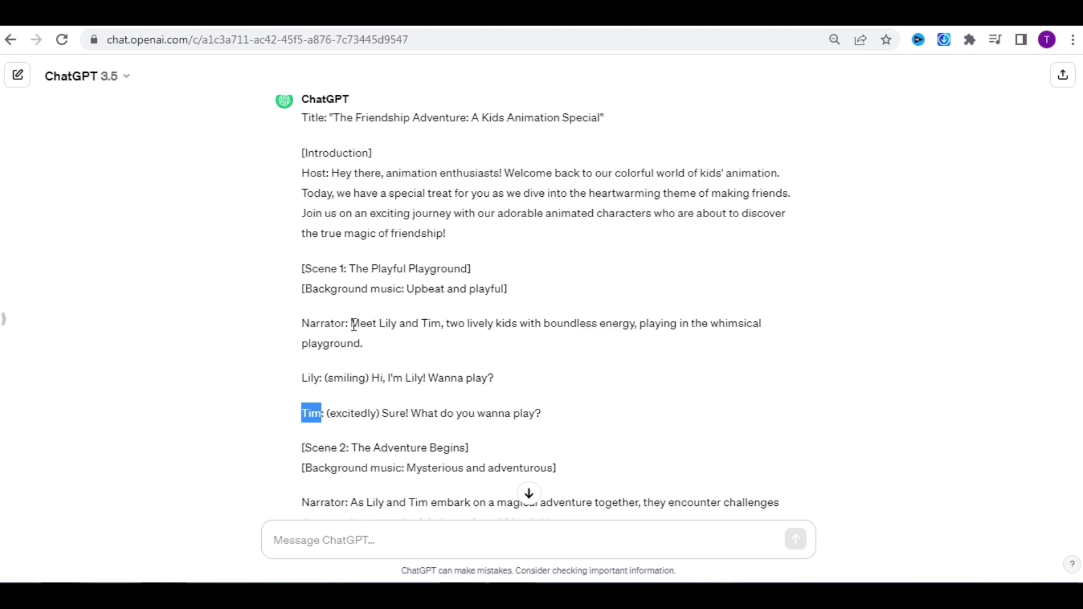
{"action": "left_click_drag", "start_coordinate": [353, 324], "coordinate": [361, 339]}
{"action": "right_click", "coordinate": [387, 319]}
{"action": "left_click", "coordinate": [409, 328]}
Paste the narrator's line into the ElevenLabs speech text, then generate and download its audio.
{"action": "key", "text": "ctrl+Tab"}
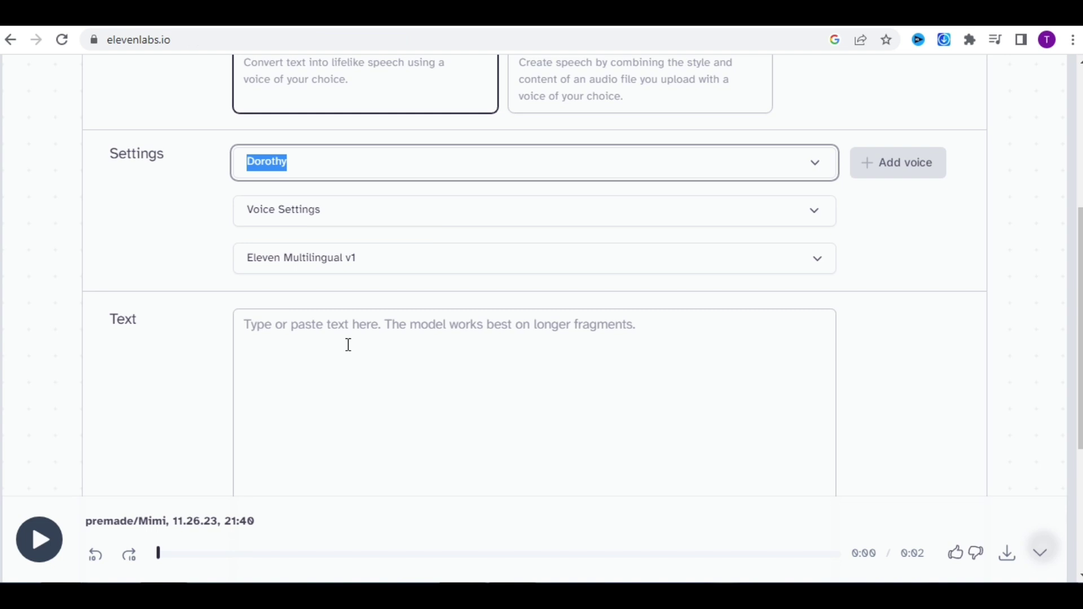
{"action": "left_click", "coordinate": [349, 345]}
{"action": "right_click", "coordinate": [348, 344]}
{"action": "left_click", "coordinate": [388, 444]}
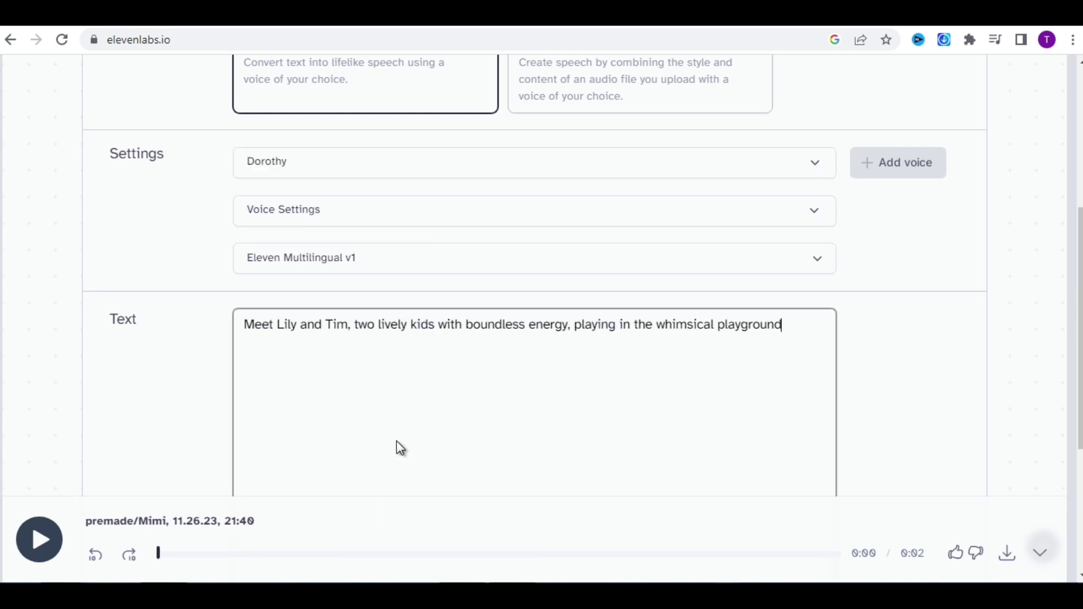
{"action": "scroll", "coordinate": [535, 338], "scroll_direction": "down", "scroll_amount": 4}
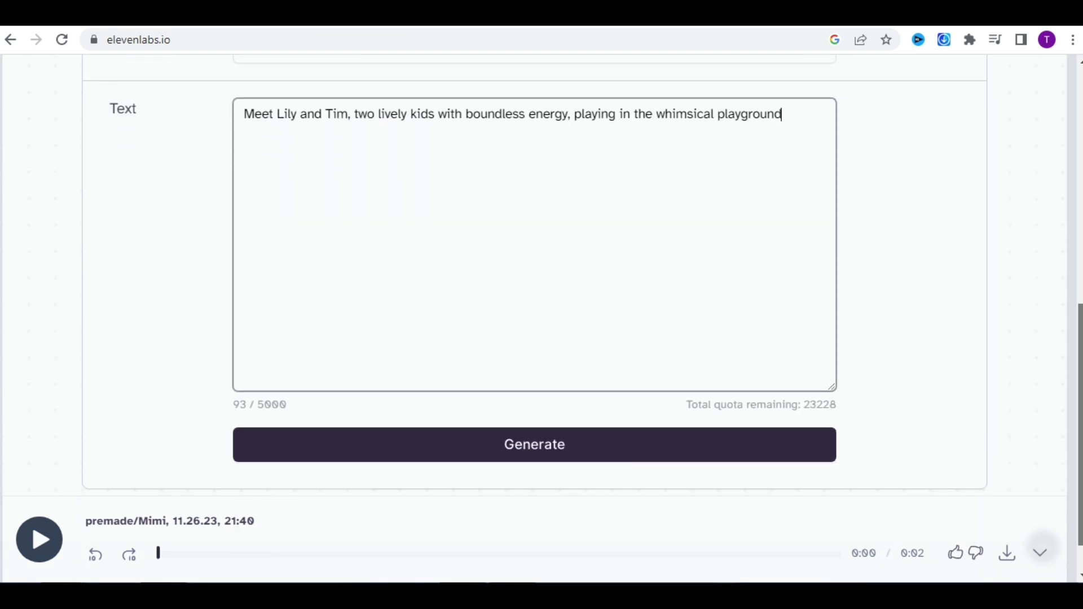
{"action": "left_click", "coordinate": [819, 447]}
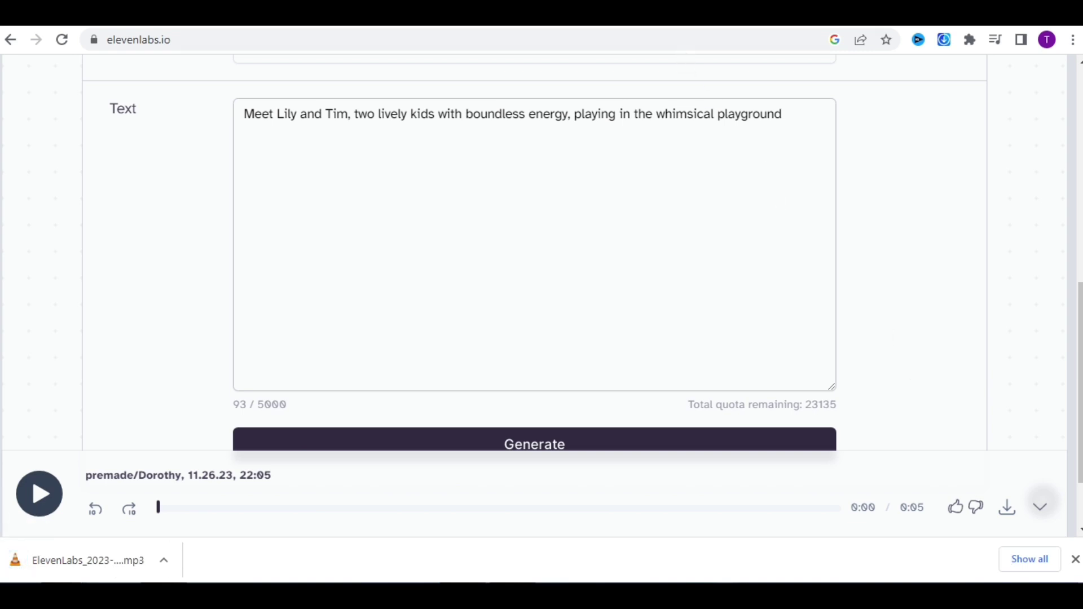
Copy Lily's line "Hi, I'm Lily! Wanna play?" from Scene 1 of the ChatGPT script.
{"action": "key", "text": "ctrl+Tab"}
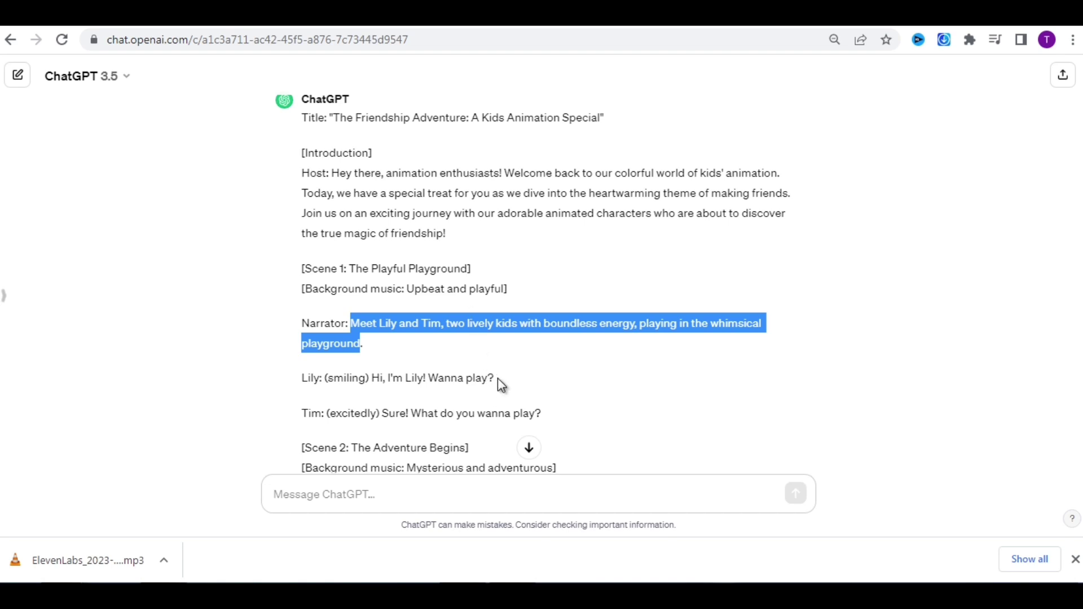
{"action": "left_click_drag", "start_coordinate": [496, 378], "coordinate": [396, 372]}
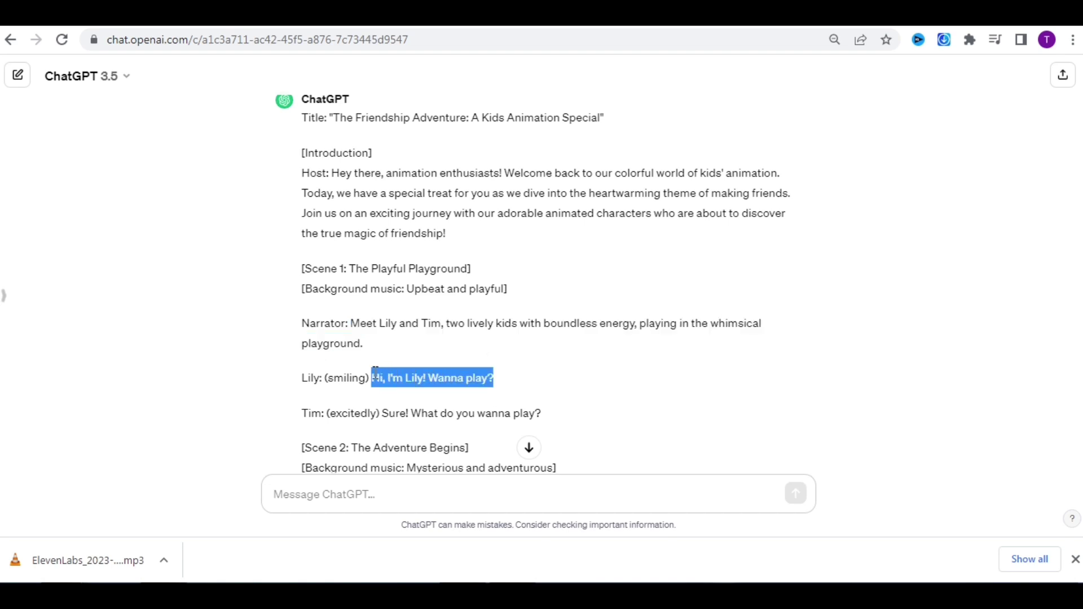
{"action": "right_click", "coordinate": [390, 379]}
{"action": "left_click", "coordinate": [418, 391]}
Replace the speech text in ElevenLabs with Lily's copied line and switch the voice to Gigi.
{"action": "key", "text": "ctrl+Tab"}
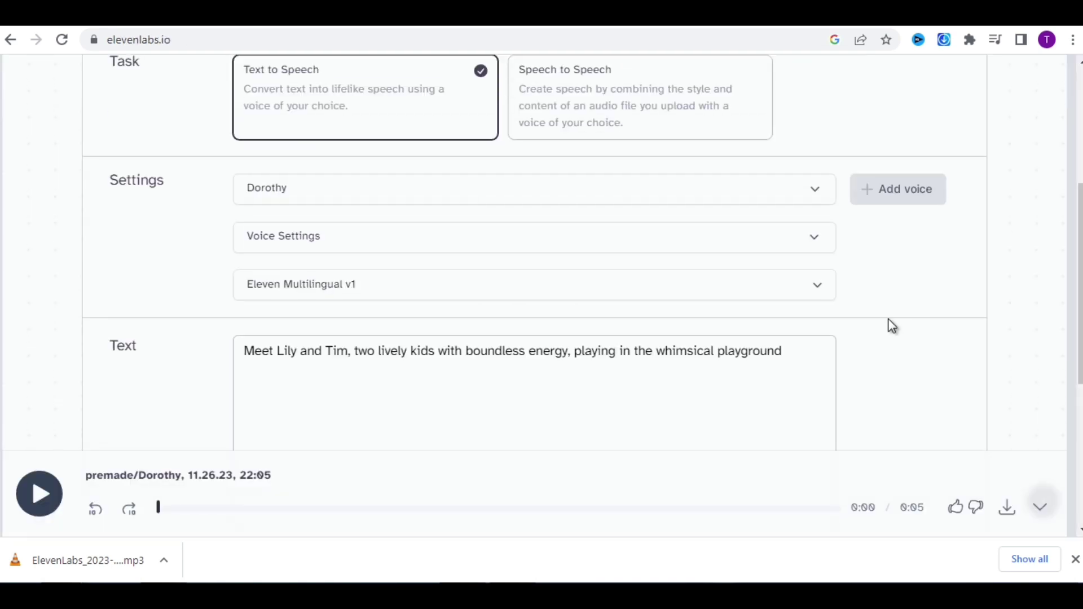
{"action": "triple_click", "coordinate": [754, 352]}
{"action": "right_click", "coordinate": [754, 353]}
{"action": "left_click", "coordinate": [746, 405]}
{"action": "left_click", "coordinate": [811, 197]}
{"action": "left_click", "coordinate": [480, 308]}
{"action": "triple_click", "coordinate": [383, 351]}
{"action": "right_click", "coordinate": [393, 351]}
{"action": "left_click", "coordinate": [433, 401]}
Generate and download the audio for Lily's line.
{"action": "left_click_drag", "start_coordinate": [1079, 282], "coordinate": [1079, 381]}
{"action": "left_click_drag", "start_coordinate": [1079, 381], "coordinate": [1079, 391]}
{"action": "left_click", "coordinate": [534, 438]}
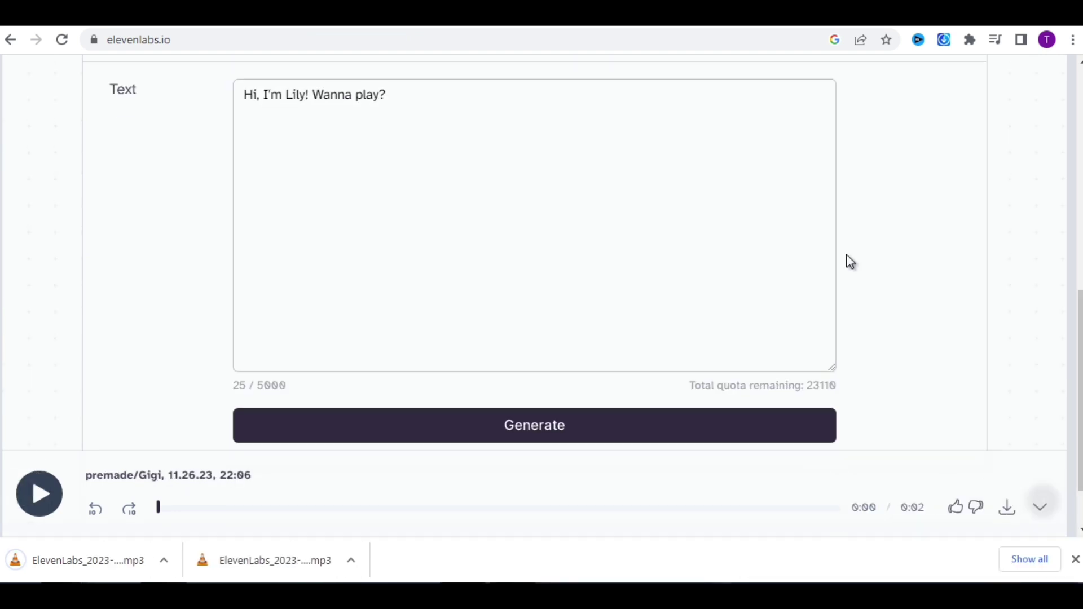
Copy Tim's line "Sure! What do you wanna play?" from the ChatGPT script and paste it over the speech text in ElevenLabs.
{"action": "key", "text": "ctrl+Tab"}
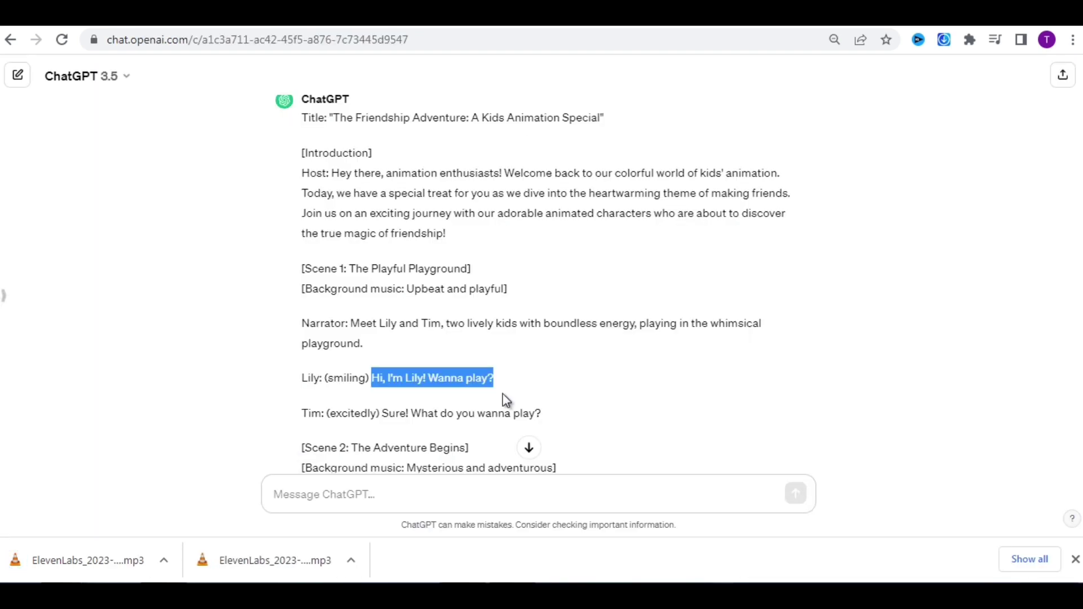
{"action": "left_click_drag", "start_coordinate": [542, 412], "coordinate": [383, 411]}
{"action": "key", "text": "ctrl+Tab"}
{"action": "triple_click", "coordinate": [366, 96]}
{"action": "right_click", "coordinate": [365, 101]}
{"action": "left_click", "coordinate": [403, 151]}
Pick a voice from the voice list for Tim's line, then generate and download the audio.
{"action": "scroll", "coordinate": [403, 169], "scroll_direction": "up", "scroll_amount": 4}
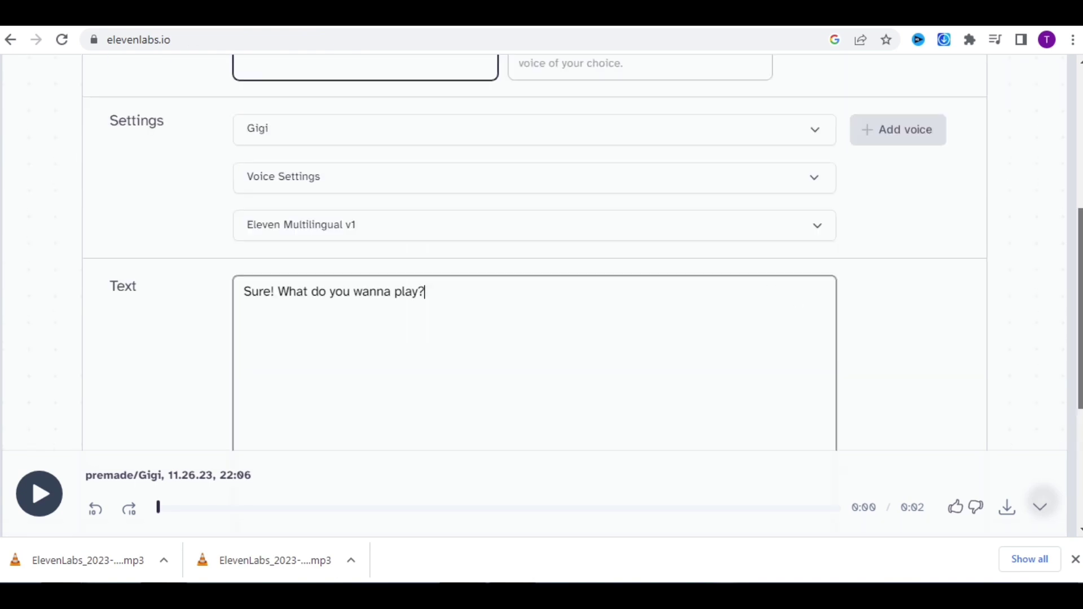
{"action": "left_click", "coordinate": [265, 176]}
{"action": "left_click", "coordinate": [257, 302]}
{"action": "triple_click", "coordinate": [465, 336]}
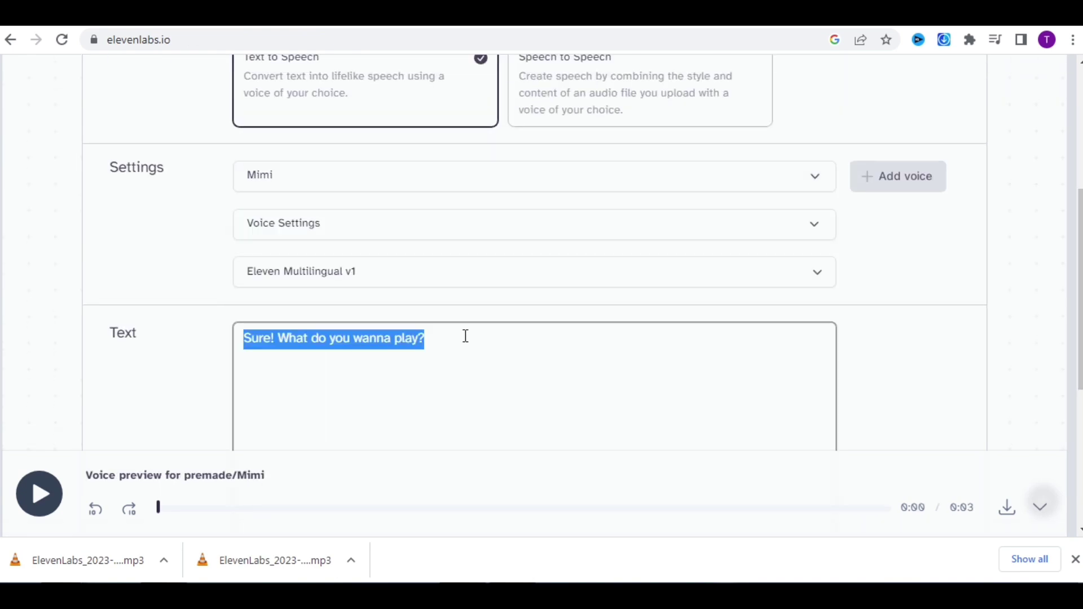
{"action": "left_click", "coordinate": [465, 336]}
{"action": "scroll", "coordinate": [803, 372], "scroll_direction": "down", "scroll_amount": 5}
{"action": "left_click", "coordinate": [803, 379]}
{"action": "left_click", "coordinate": [1004, 509]}
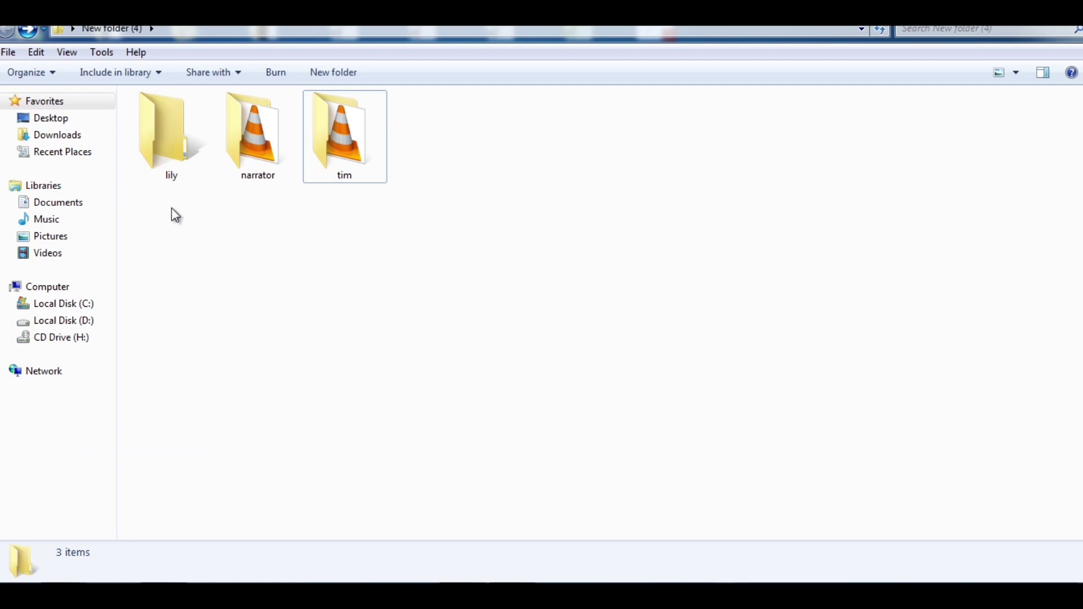
Check the audio files stored in the narrator, lily and tim folders in Windows Explorer.
{"action": "double_click", "coordinate": [271, 138]}
{"action": "key", "text": "BackSpace"}
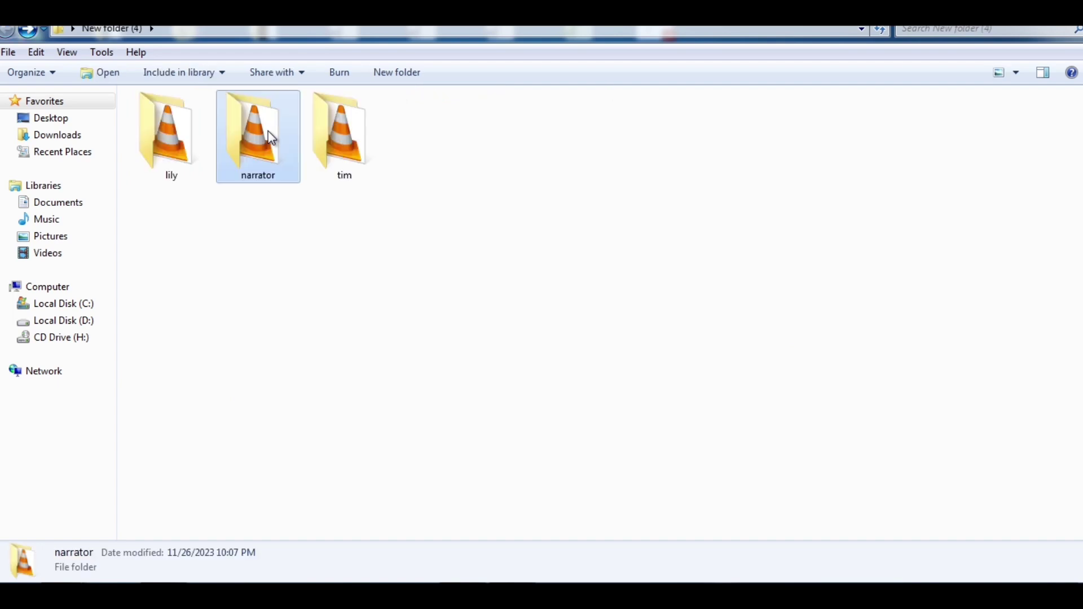
{"action": "double_click", "coordinate": [192, 143]}
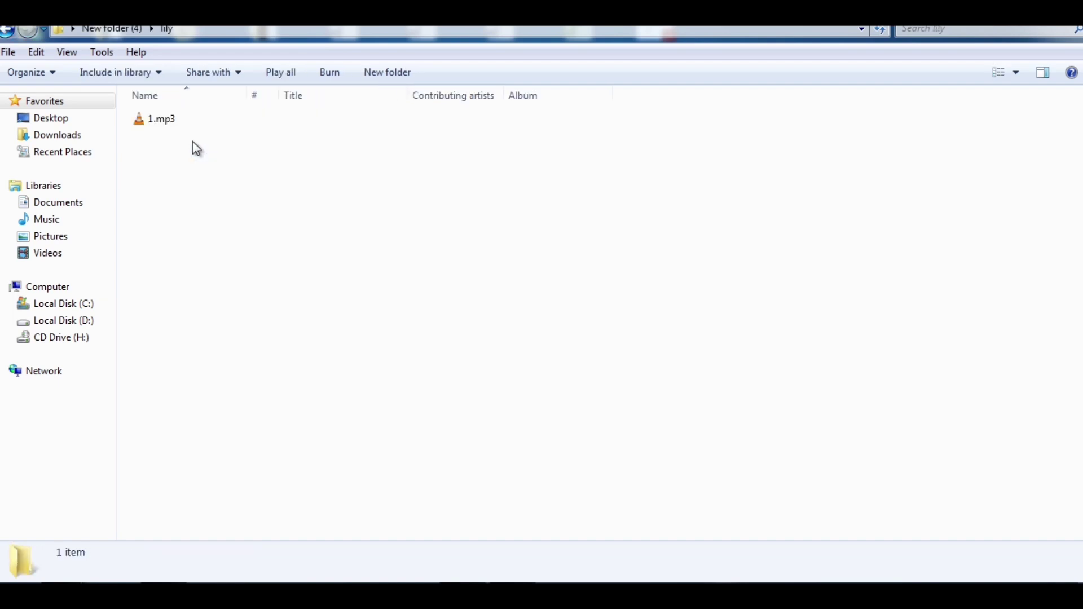
{"action": "key", "text": "BackSpace"}
{"action": "double_click", "coordinate": [338, 146]}
{"action": "key", "text": "BackSpace"}
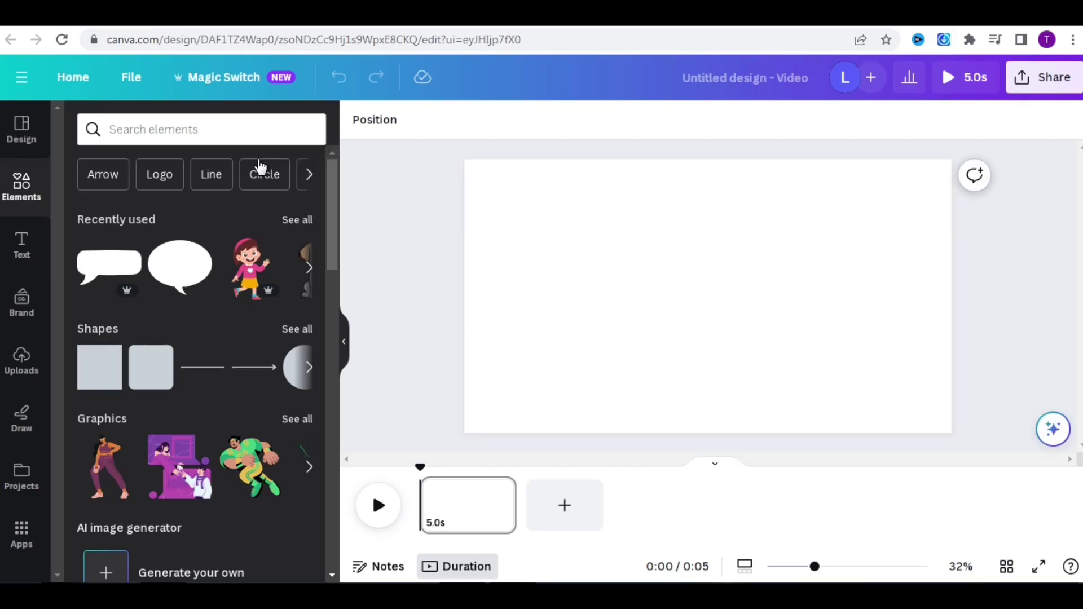
Search the Canva elements for "garden" and browse only the graphics.
{"action": "left_click", "coordinate": [242, 132]}
{"action": "type", "text": "garden"}
{"action": "key", "text": "Return"}
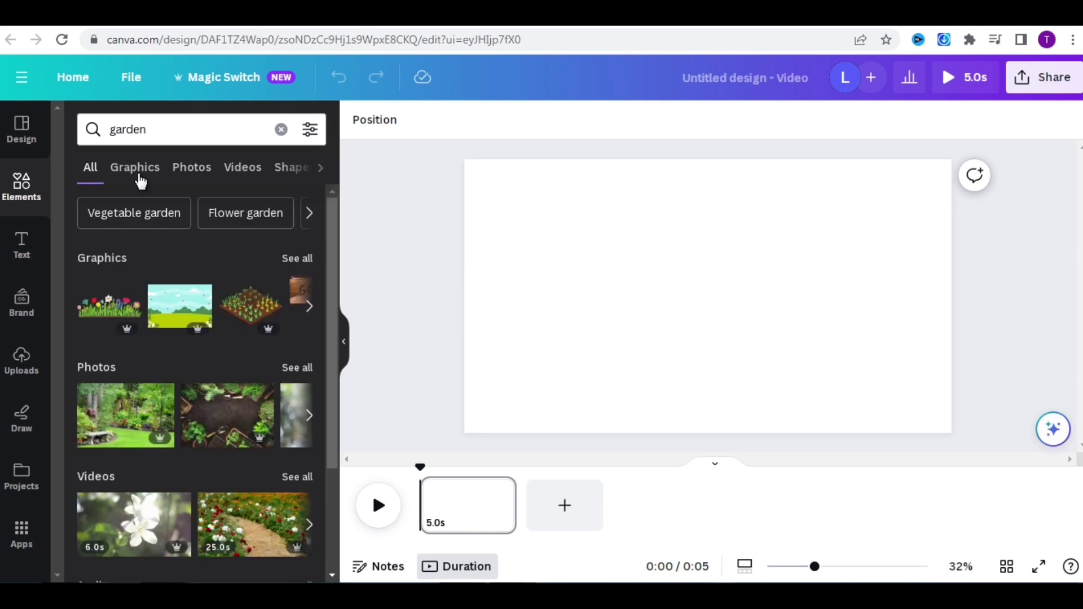
{"action": "left_click", "coordinate": [135, 167]}
{"action": "scroll", "coordinate": [344, 316], "scroll_direction": "down", "scroll_amount": 3}
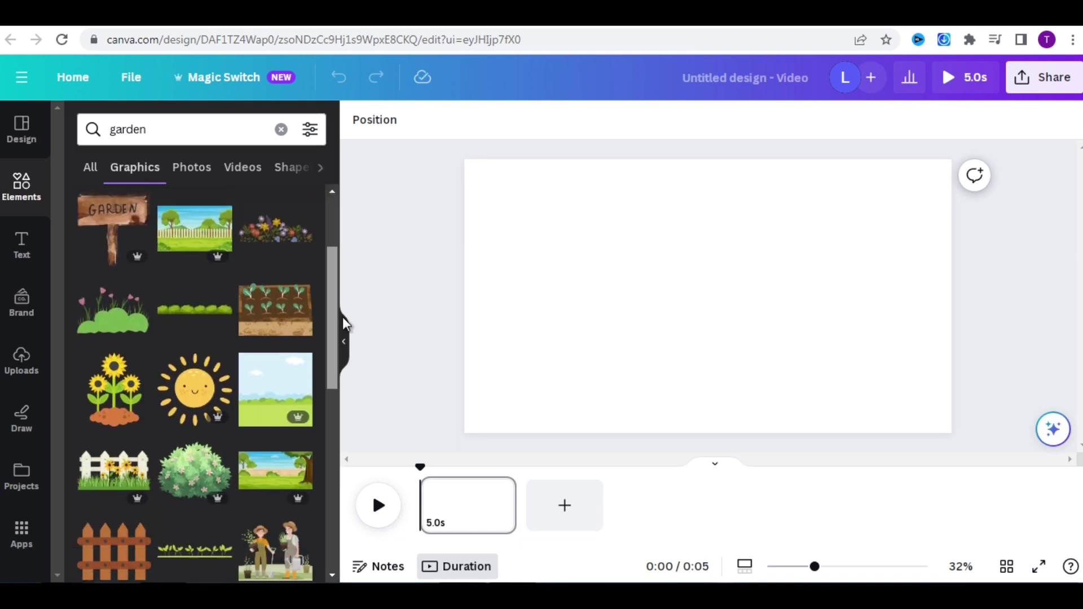
{"action": "left_click_drag", "start_coordinate": [345, 328], "coordinate": [299, 252]}
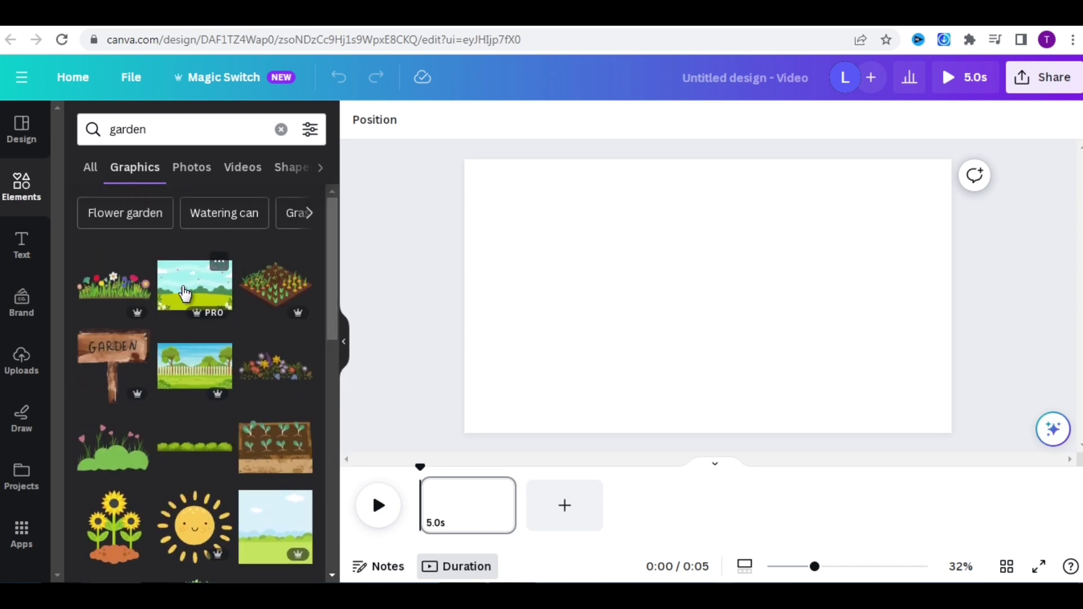
Add the green meadow graphic with hearts in the sky and enlarge it to cover the whole page.
{"action": "left_click", "coordinate": [185, 294]}
{"action": "right_click", "coordinate": [645, 322]}
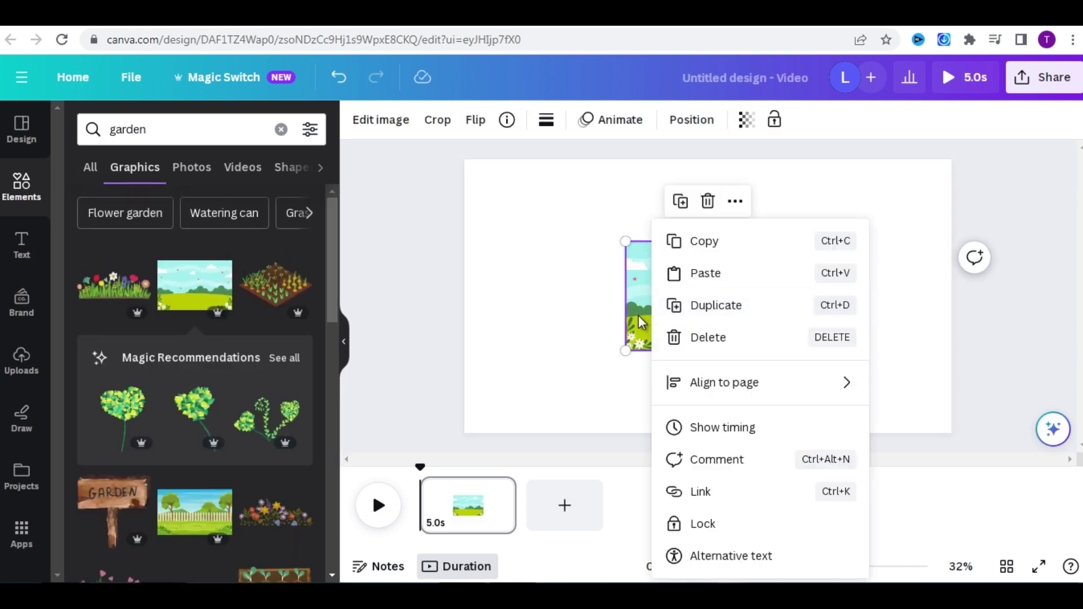
{"action": "left_click", "coordinate": [641, 321]}
{"action": "left_click_drag", "start_coordinate": [625, 242], "coordinate": [437, 161]}
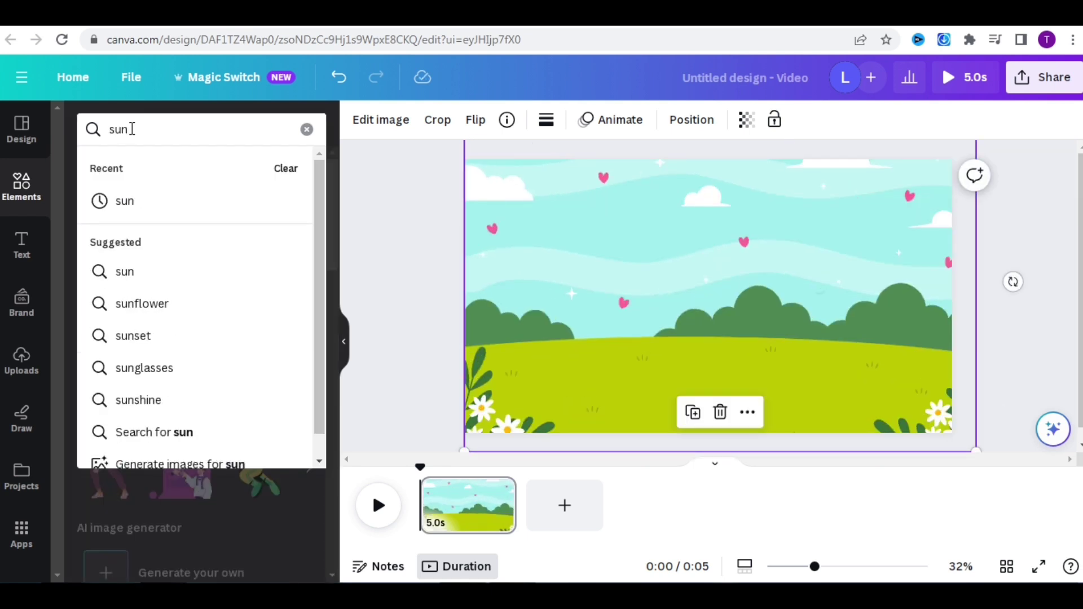
Search the elements for "sun", add the spiky orange sun and place it in the upper-right sky at about 449 × 461.
{"action": "key", "text": "Return"}
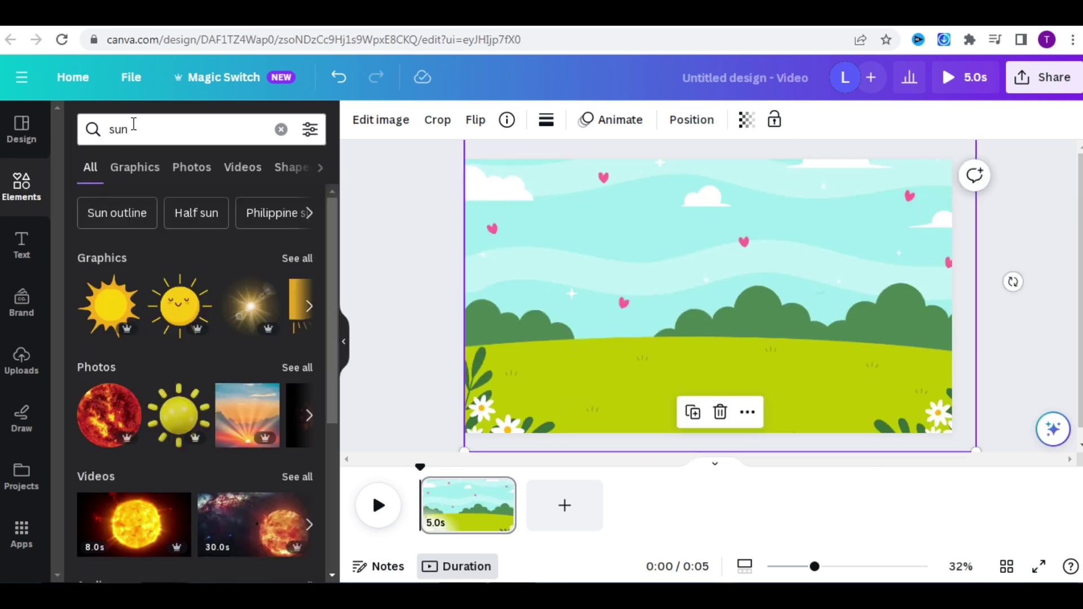
{"action": "left_click", "coordinate": [109, 304]}
{"action": "left_click_drag", "start_coordinate": [715, 295], "coordinate": [896, 206]}
{"action": "left_click_drag", "start_coordinate": [833, 269], "coordinate": [830, 272]}
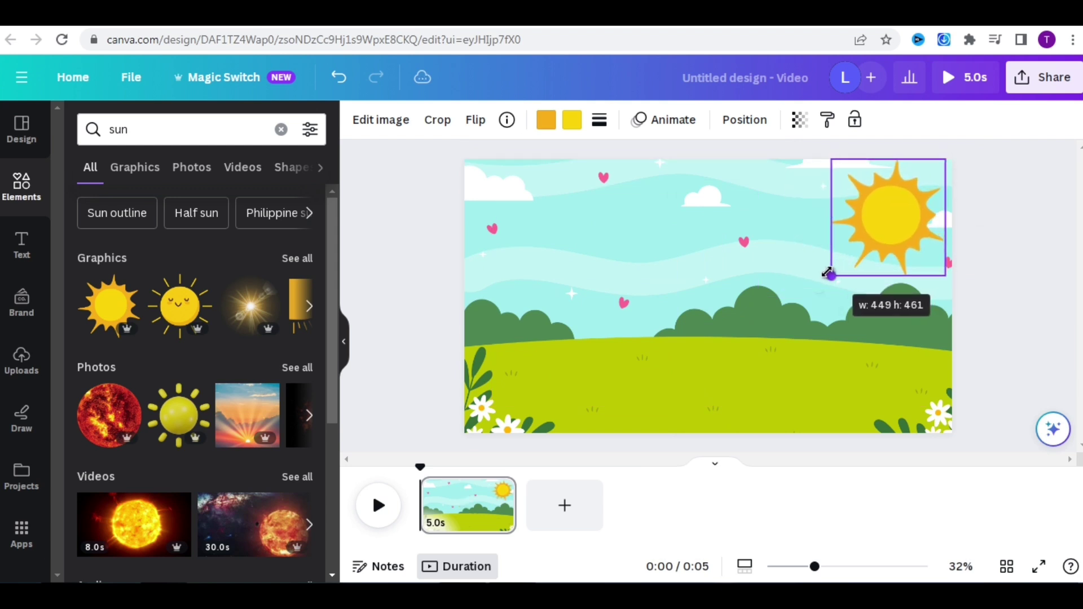
Enlarge the sun slightly and search the element graphics for "cartoon face".
{"action": "left_click_drag", "start_coordinate": [827, 273], "coordinate": [825, 282]}
{"action": "left_click", "coordinate": [281, 130]}
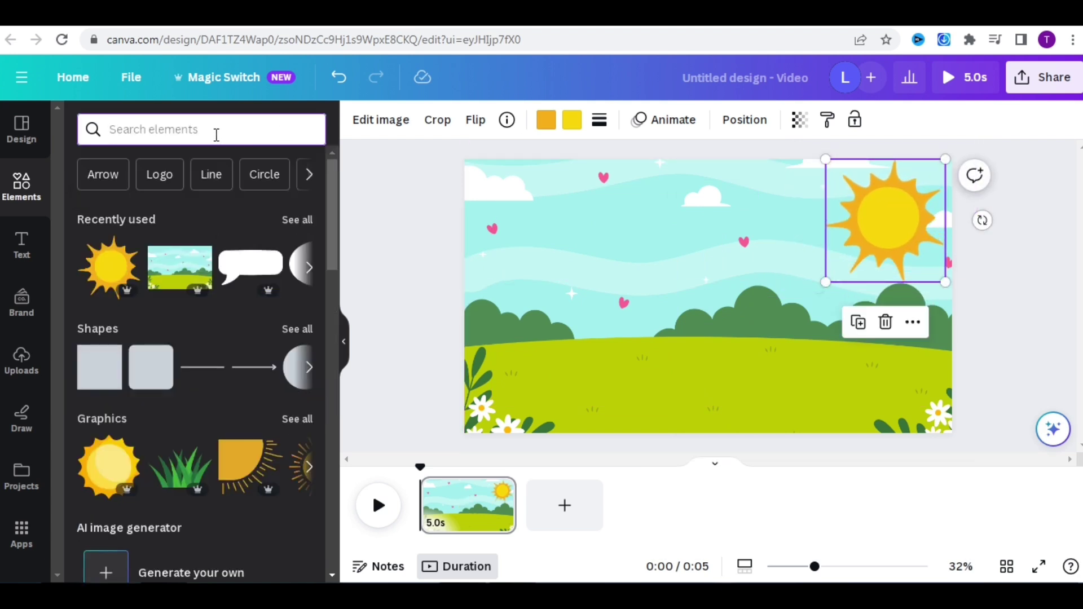
{"action": "type", "text": "cartoon face"}
{"action": "key", "text": "Return"}
{"action": "left_click", "coordinate": [164, 173]}
{"action": "left_click_drag", "start_coordinate": [334, 226], "coordinate": [334, 302]}
Place the smiling face with eyelashes on the sun and move both to the upper-left corner of the sky.
{"action": "left_click_drag", "start_coordinate": [276, 378], "coordinate": [351, 293]}
{"action": "left_click_drag", "start_coordinate": [195, 282], "coordinate": [892, 217]}
{"action": "left_click_drag", "start_coordinate": [857, 251], "coordinate": [496, 251]}
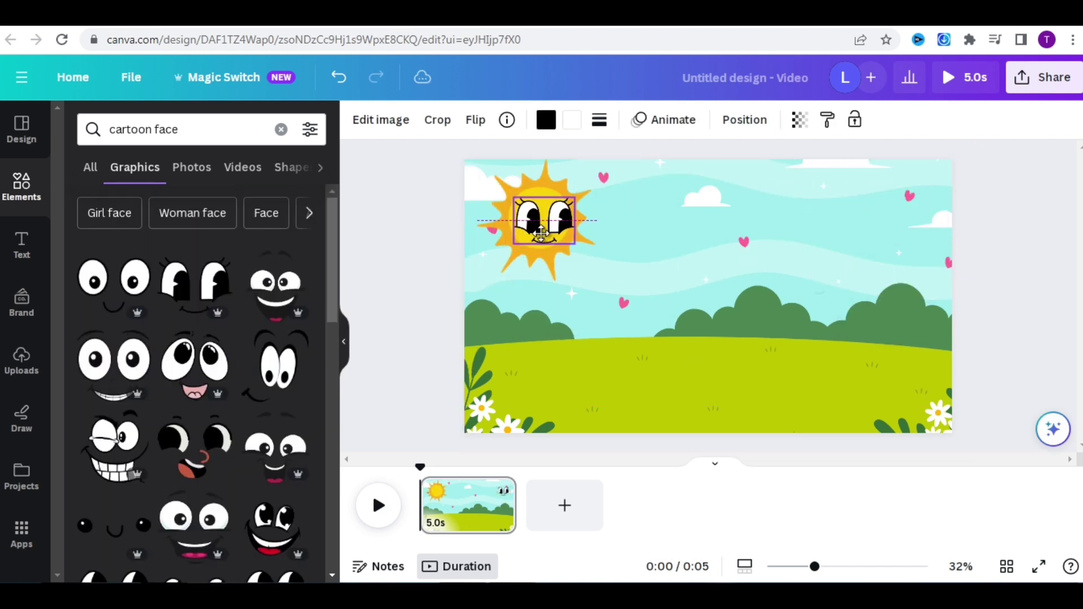
Enlarge the sun in the sky's upper-left corner and centre the face on it.
{"action": "left_click", "coordinate": [480, 269]}
{"action": "left_click", "coordinate": [428, 242]}
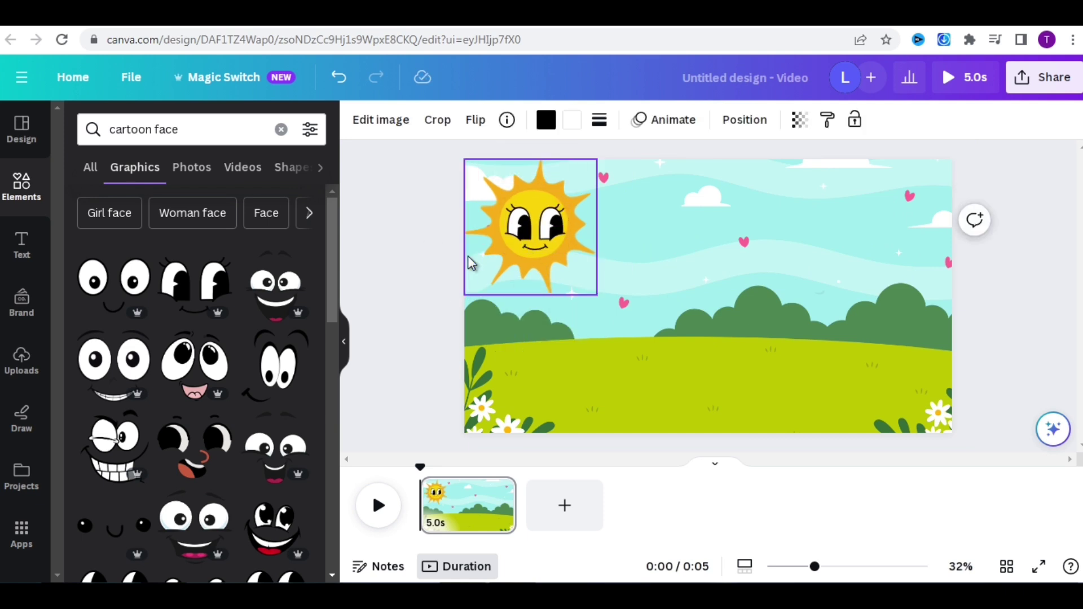
{"action": "left_click", "coordinate": [511, 191]}
{"action": "mouse_move", "coordinate": [519, 197]}
{"action": "left_mouse_down"}
{"action": "mouse_move", "coordinate": [511, 191]}
{"action": "mouse_move", "coordinate": [518, 213]}
{"action": "left_mouse_up"}
{"action": "left_click", "coordinate": [414, 237]}
Apply the Rotate motion effect to the sun with a reduced speed and counterclockwise direction.
{"action": "left_click", "coordinate": [494, 190]}
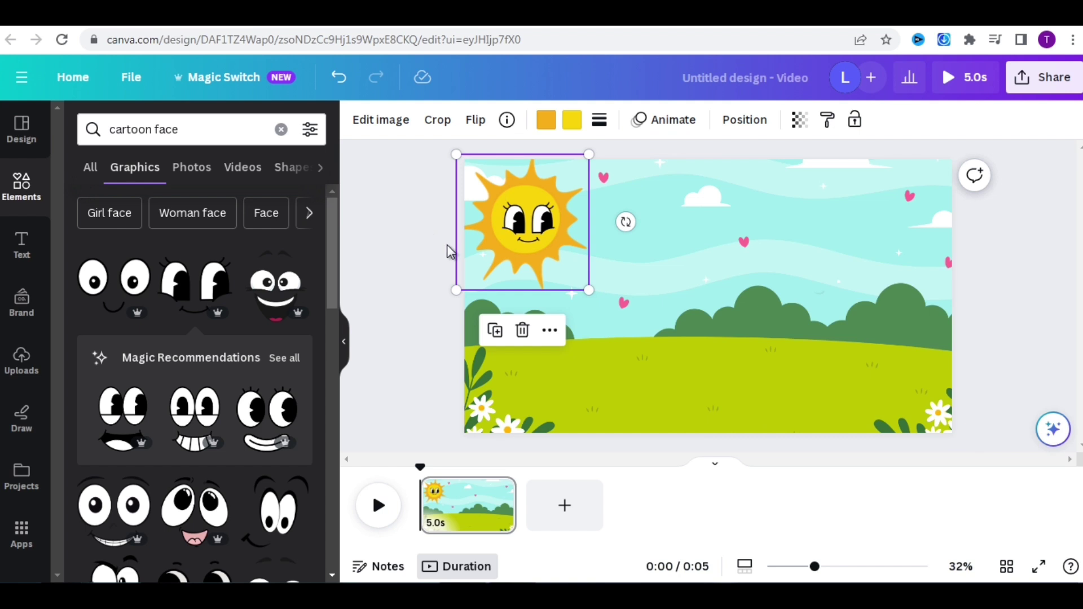
{"action": "left_click", "coordinate": [667, 125]}
{"action": "left_click_drag", "start_coordinate": [334, 199], "coordinate": [334, 420]}
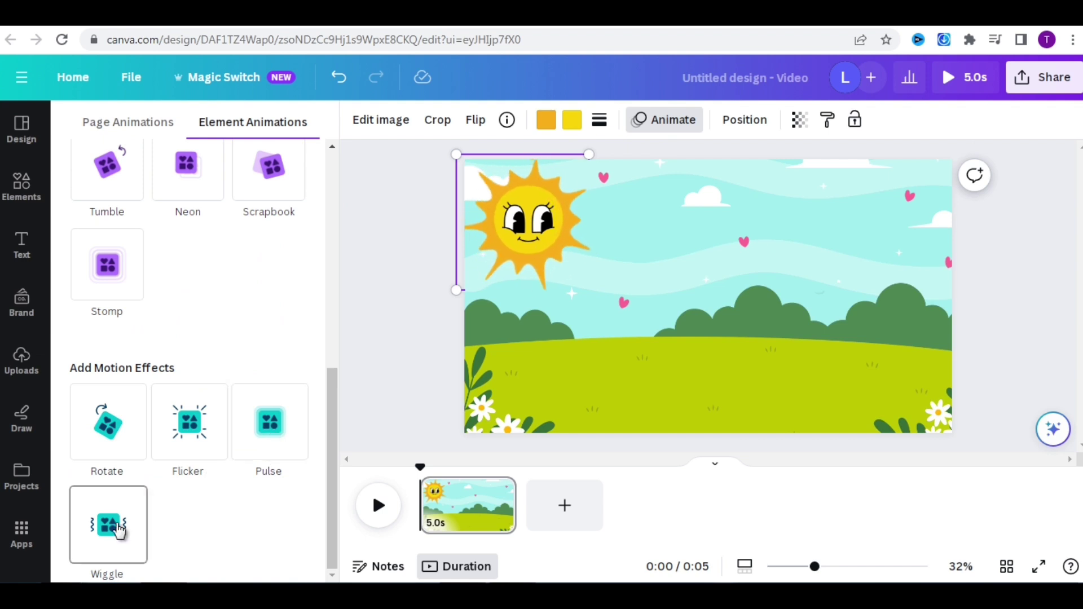
{"action": "left_click", "coordinate": [123, 449]}
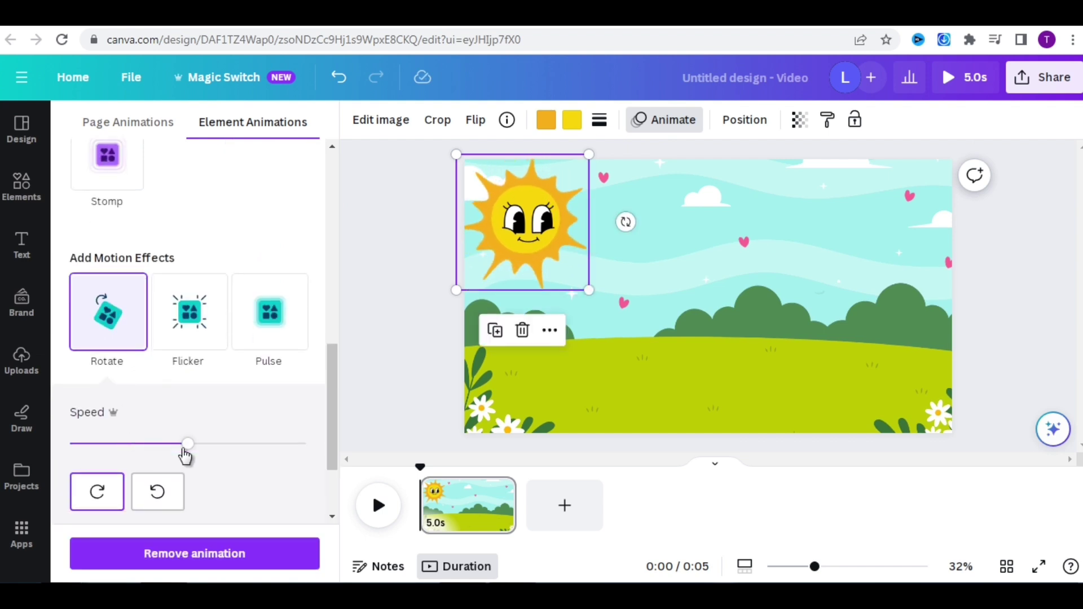
{"action": "left_click_drag", "start_coordinate": [182, 444], "coordinate": [161, 444]}
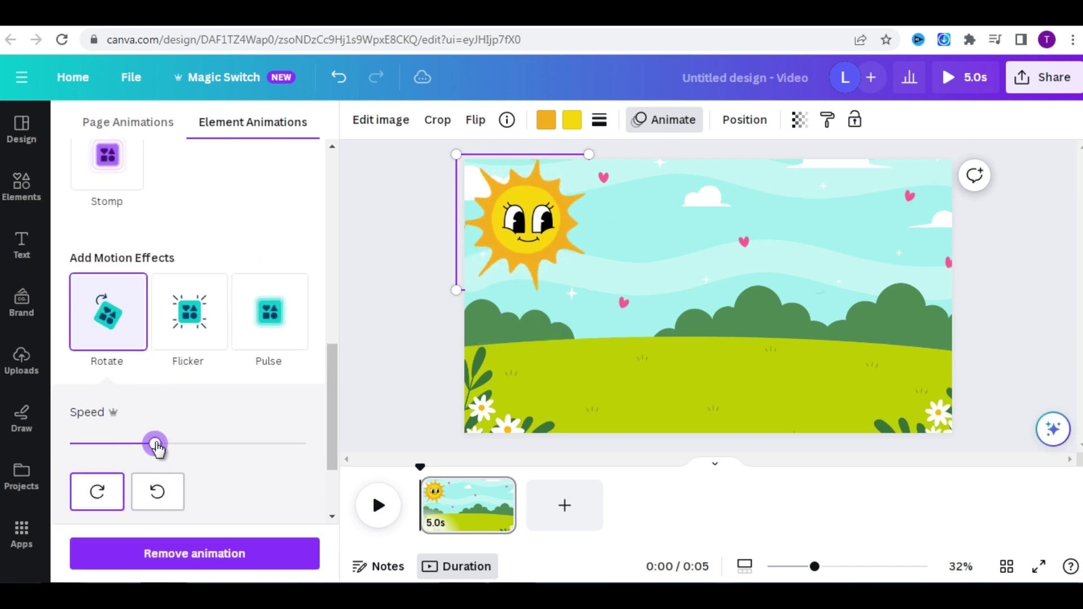
{"action": "left_click_drag", "start_coordinate": [155, 443], "coordinate": [132, 443]}
{"action": "left_click", "coordinate": [157, 491]}
Search the graphics for "cartoon tree" and add the tree house graphic, enlarged, on the right side of the meadow.
{"action": "left_click", "coordinate": [22, 186]}
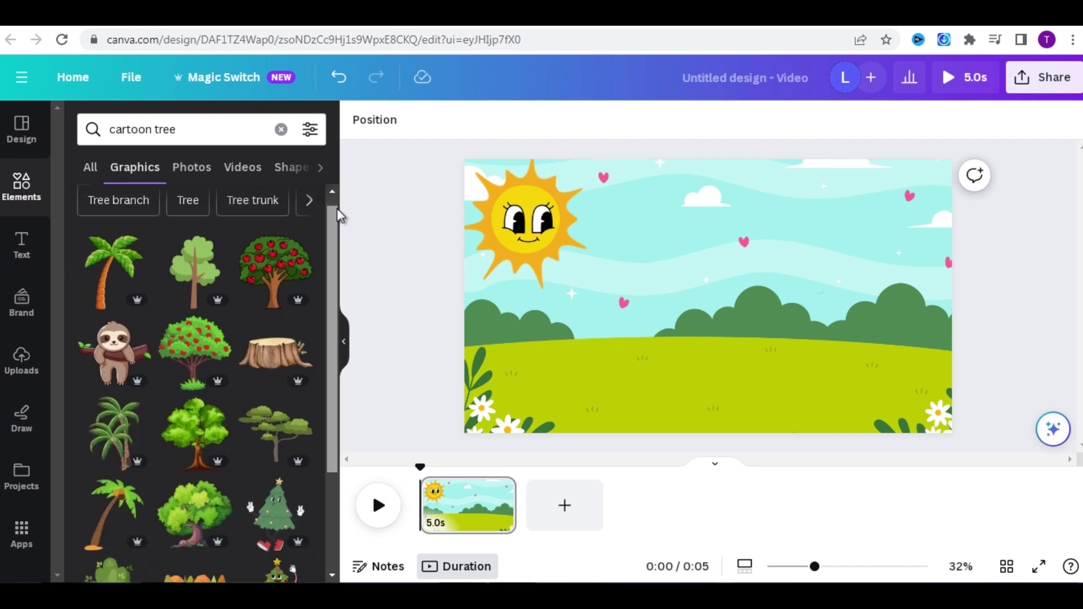
{"action": "left_click_drag", "start_coordinate": [336, 208], "coordinate": [332, 423]}
{"action": "left_click", "coordinate": [274, 395]}
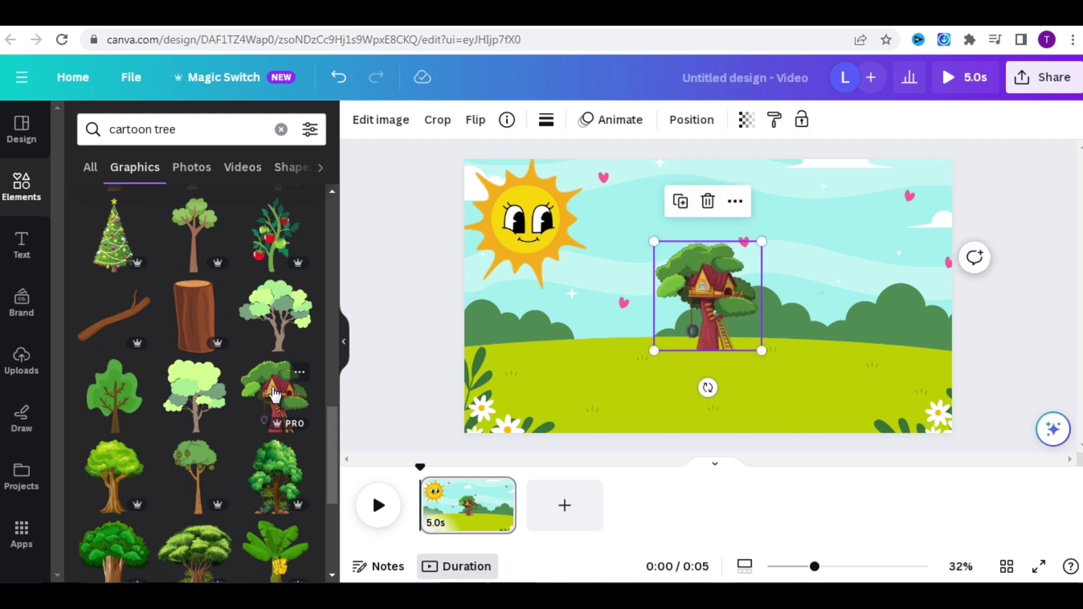
{"action": "left_click_drag", "start_coordinate": [715, 293], "coordinate": [890, 302]}
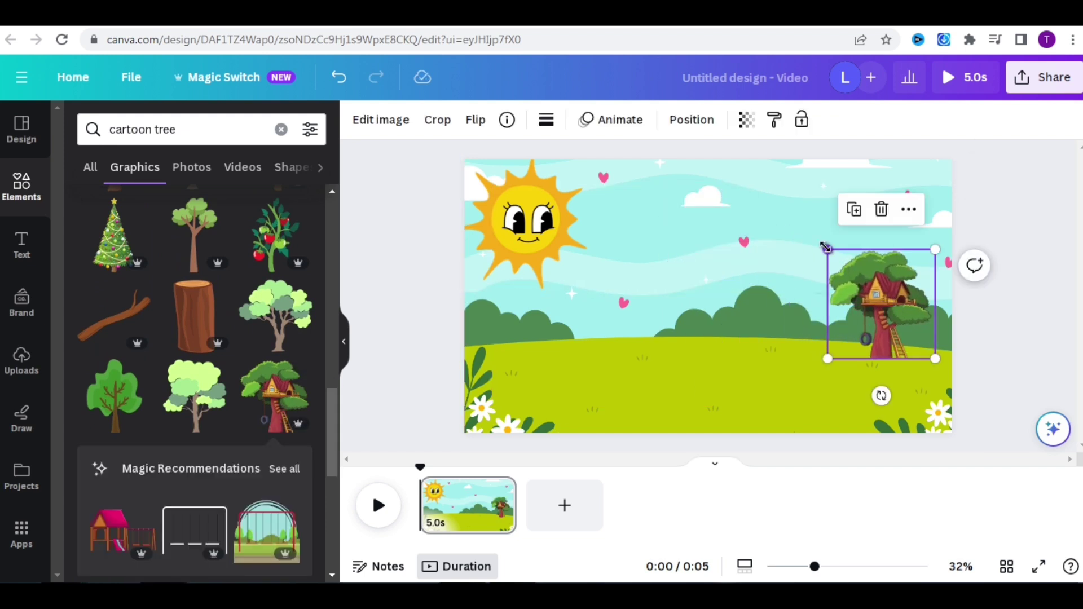
{"action": "left_click_drag", "start_coordinate": [827, 249], "coordinate": [842, 224]}
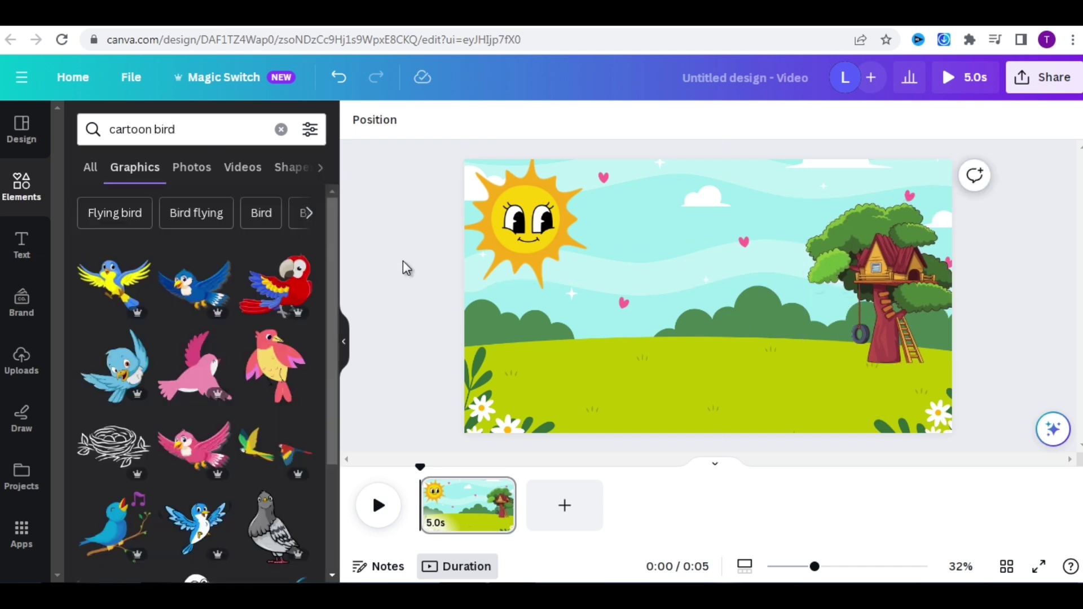
Add a small blue-and-yellow bird from "cartoon bird" at the sky's upper-right edge and draw its animation path leftward off the page's top.
{"action": "left_click", "coordinate": [112, 293]}
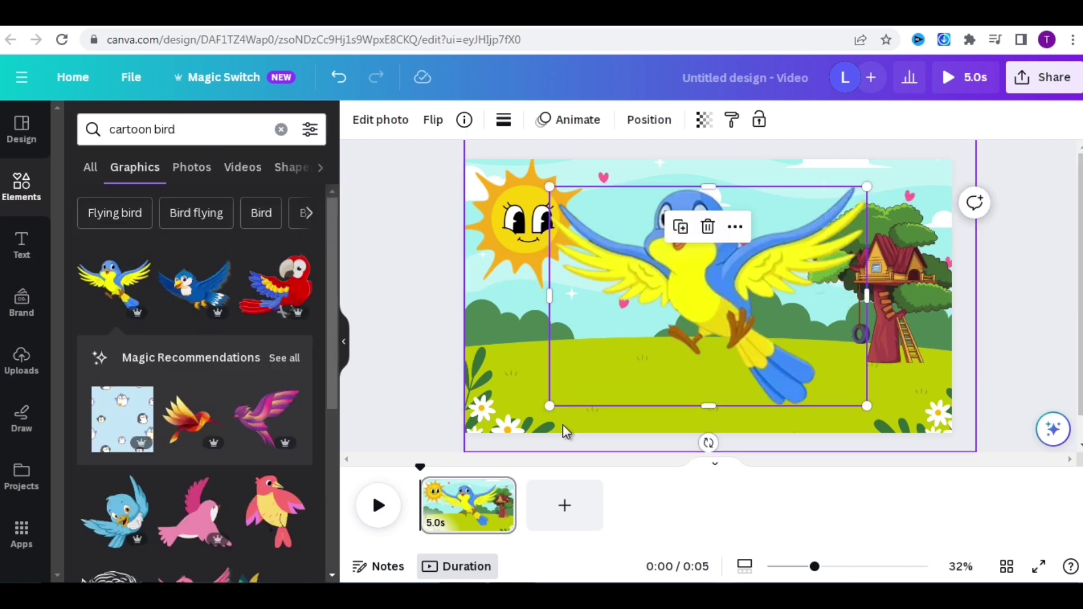
{"action": "left_click_drag", "start_coordinate": [553, 419], "coordinate": [920, 193]}
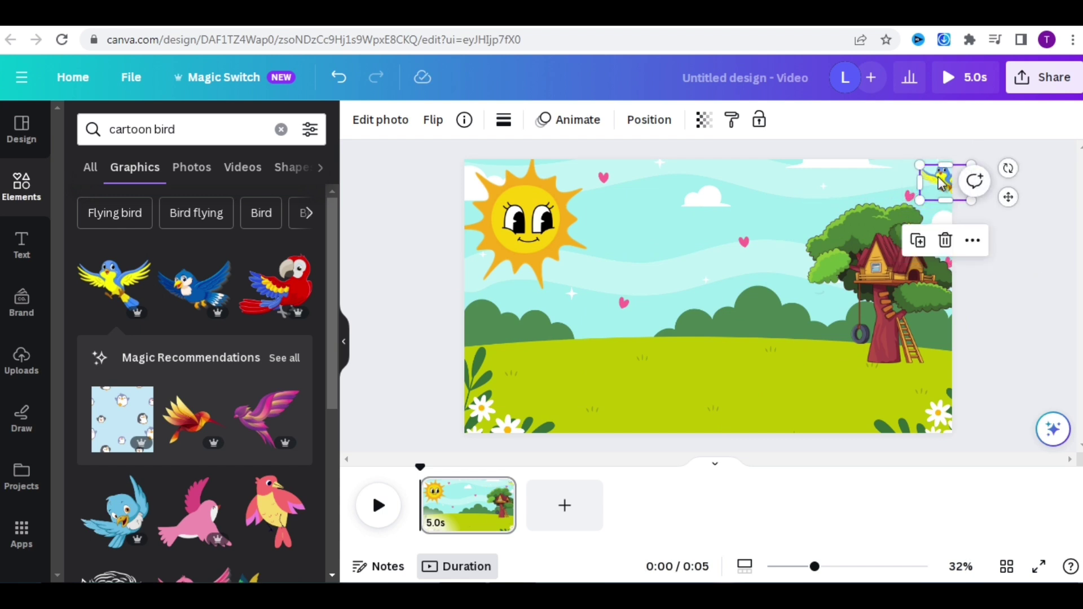
{"action": "left_click", "coordinate": [603, 127]}
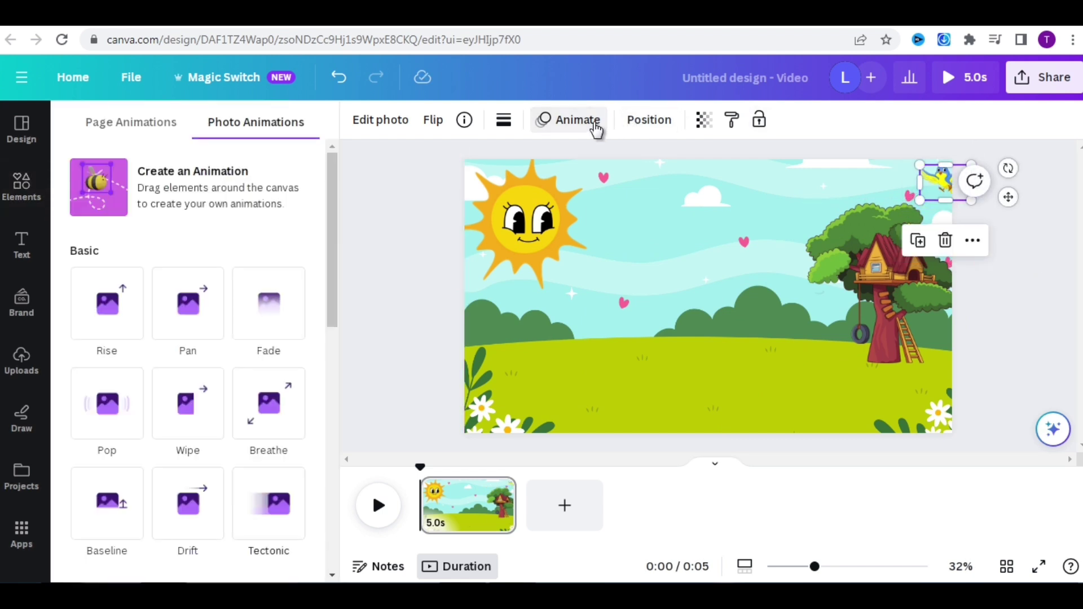
{"action": "left_click", "coordinate": [167, 197]}
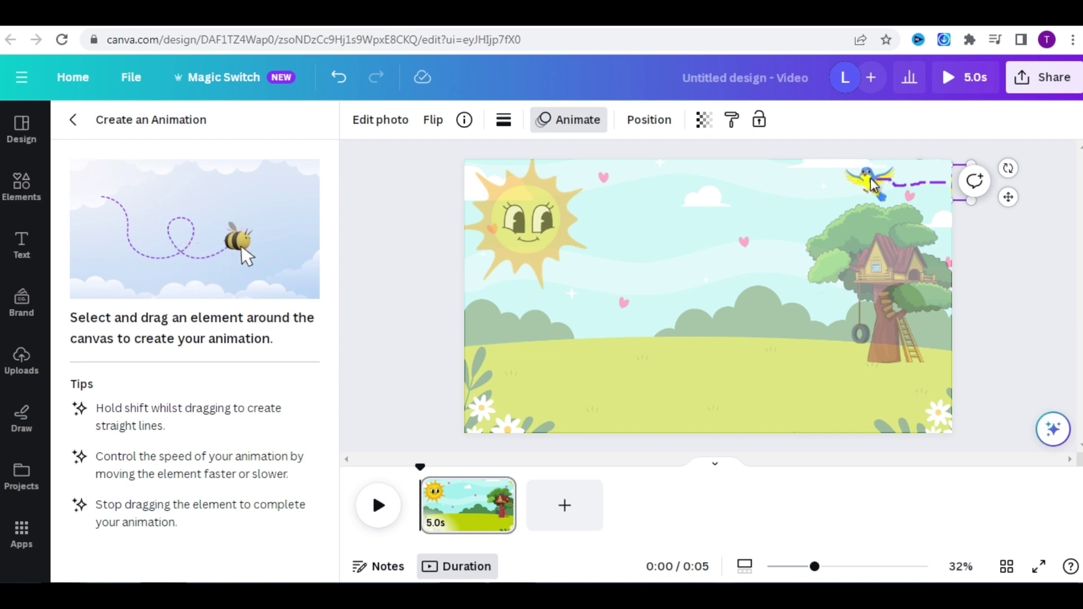
{"action": "left_click_drag", "start_coordinate": [839, 172], "coordinate": [789, 155]}
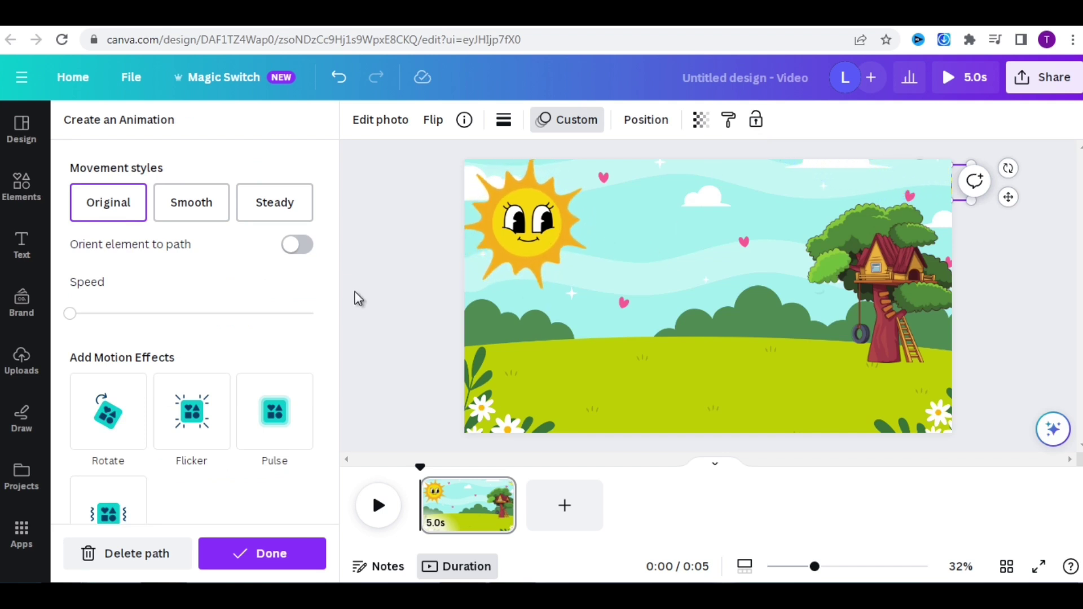
Set the bird's movement style to Steady and add the Wiggle effect with a low intensity.
{"action": "left_click", "coordinate": [275, 209]}
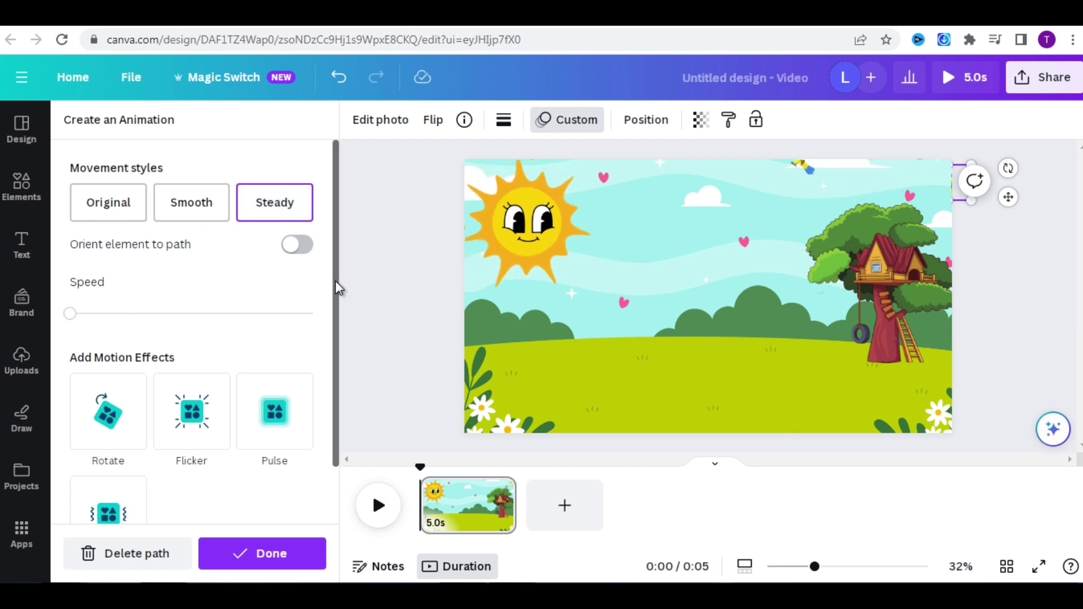
{"action": "scroll", "coordinate": [335, 327], "scroll_direction": "down", "scroll_amount": 2}
{"action": "left_click", "coordinate": [110, 451]}
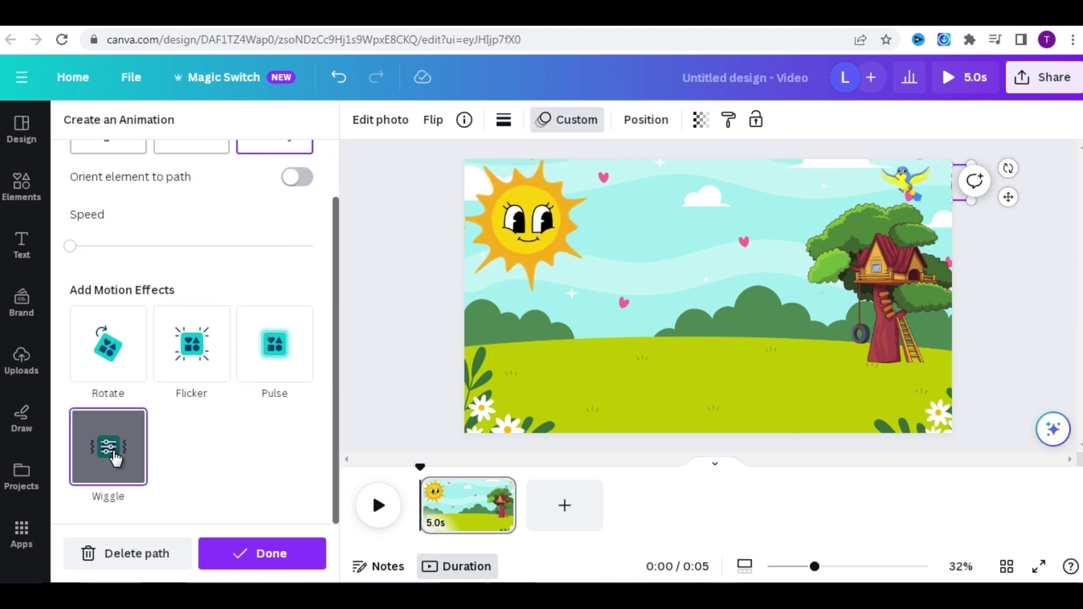
{"action": "left_click", "coordinate": [109, 448]}
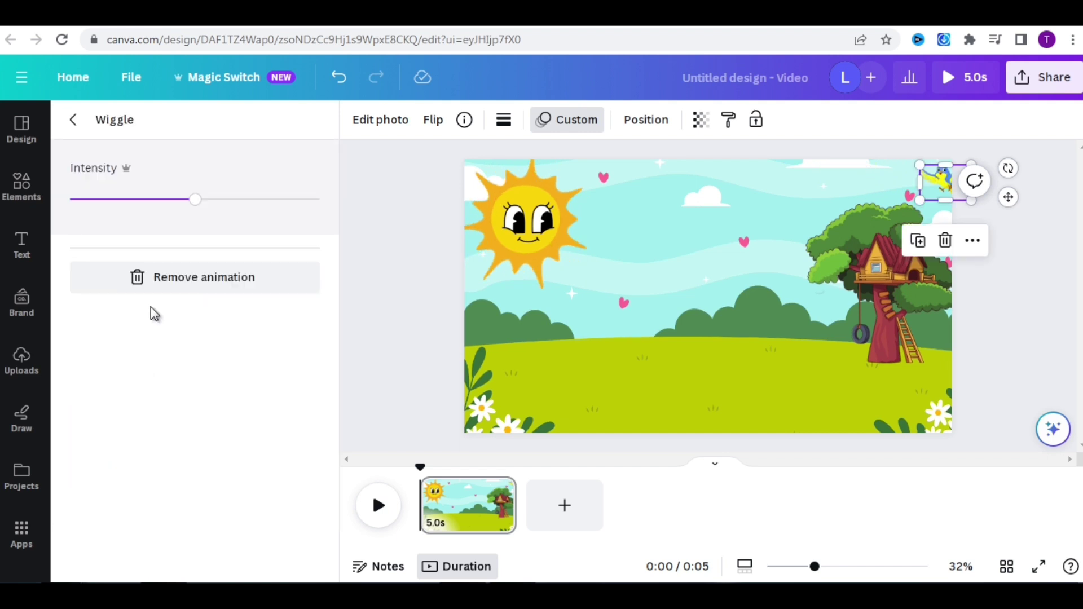
{"action": "left_click_drag", "start_coordinate": [133, 216], "coordinate": [124, 215]}
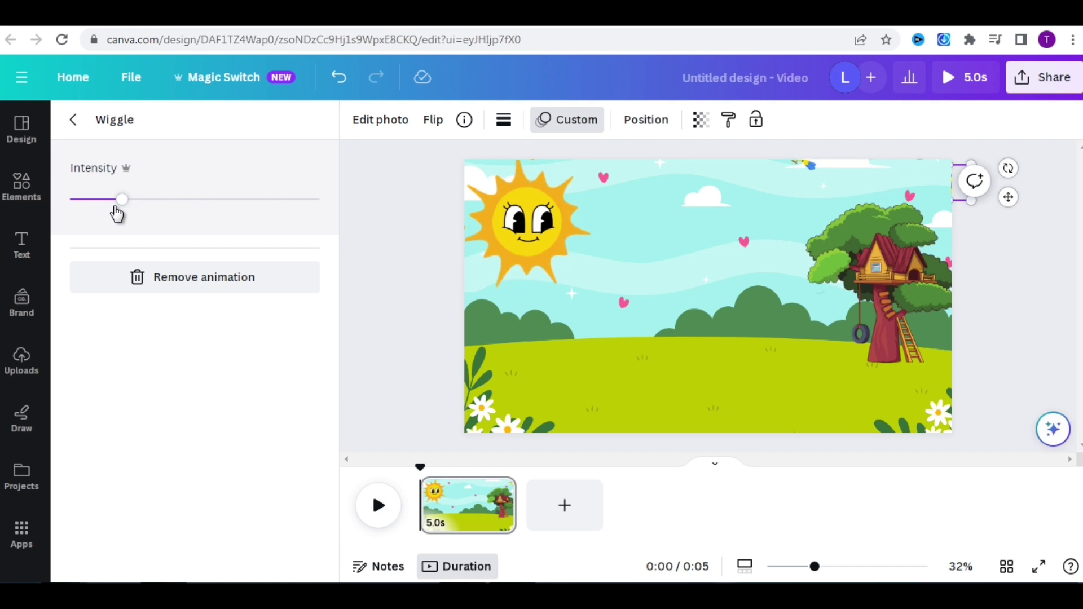
Search the graphics for "cartoon dog" and place a small sitting puppy at the left edge of the meadow.
{"action": "left_click", "coordinate": [21, 186]}
{"action": "left_click", "coordinate": [133, 121]}
{"action": "type", "text": "cartoon dog"}
{"action": "key", "text": "Return"}
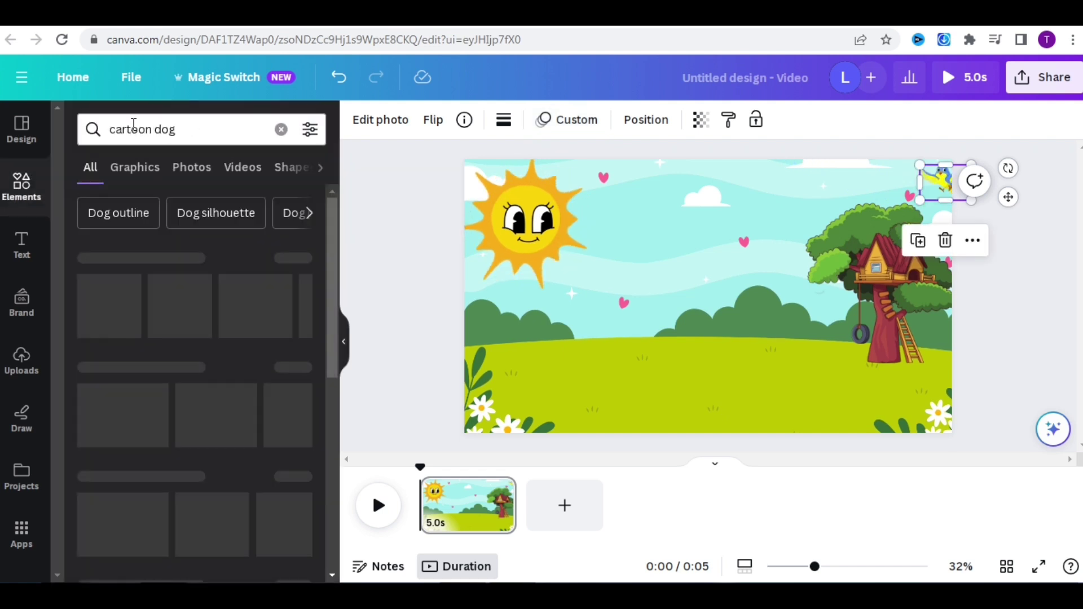
{"action": "left_click", "coordinate": [133, 168]}
{"action": "left_click_drag", "start_coordinate": [333, 210], "coordinate": [338, 307]}
{"action": "left_click", "coordinate": [116, 322]}
{"action": "left_click_drag", "start_coordinate": [756, 234], "coordinate": [528, 328]}
Search the graphics for "cartoon cat" and place the sleeping grey striped cat, shrunk, beside the tree house trunk.
{"action": "double_click", "coordinate": [165, 129]}
{"action": "type", "text": "cat"}
{"action": "key", "text": "Return"}
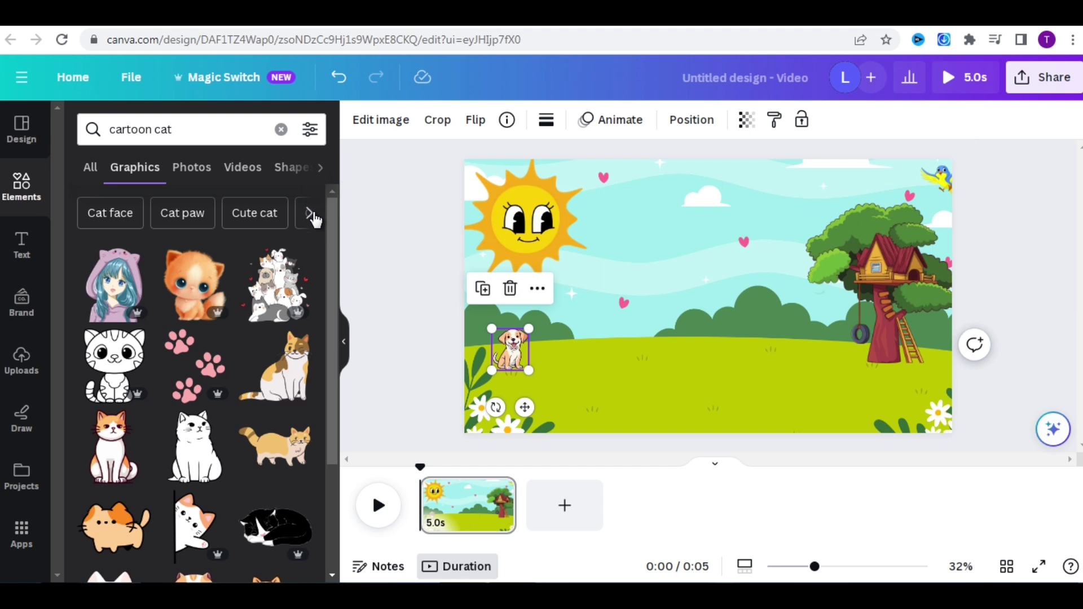
{"action": "left_click_drag", "start_coordinate": [334, 291], "coordinate": [337, 415]}
{"action": "scroll", "coordinate": [337, 415], "scroll_direction": "up", "scroll_amount": 1}
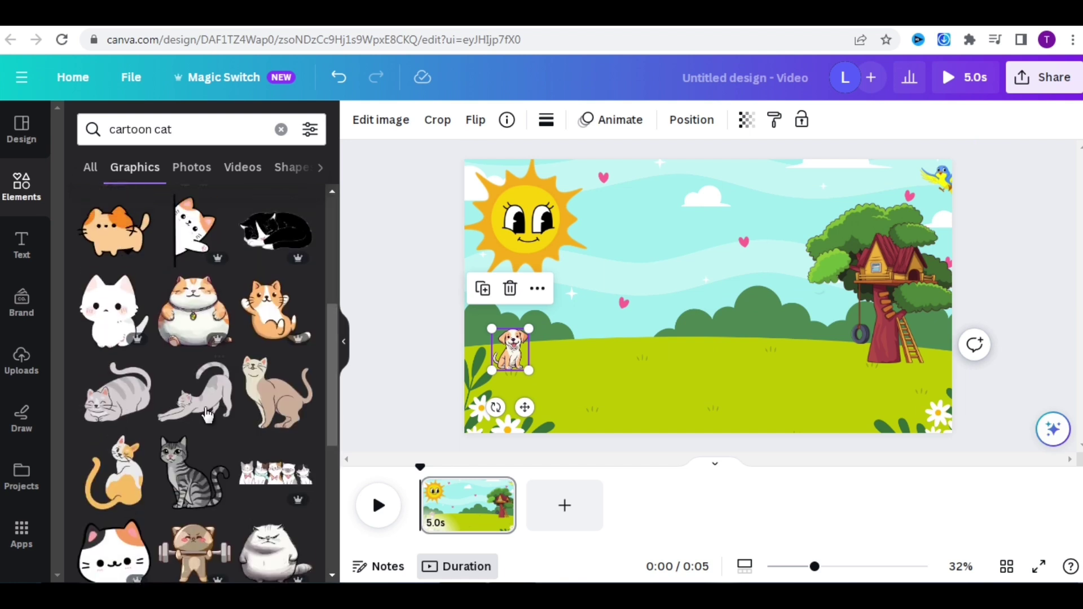
{"action": "left_click", "coordinate": [117, 391]}
{"action": "left_click_drag", "start_coordinate": [734, 320], "coordinate": [806, 351]}
{"action": "left_click_drag", "start_coordinate": [705, 387], "coordinate": [835, 350]}
{"action": "left_click_drag", "start_coordinate": [871, 343], "coordinate": [864, 349]}
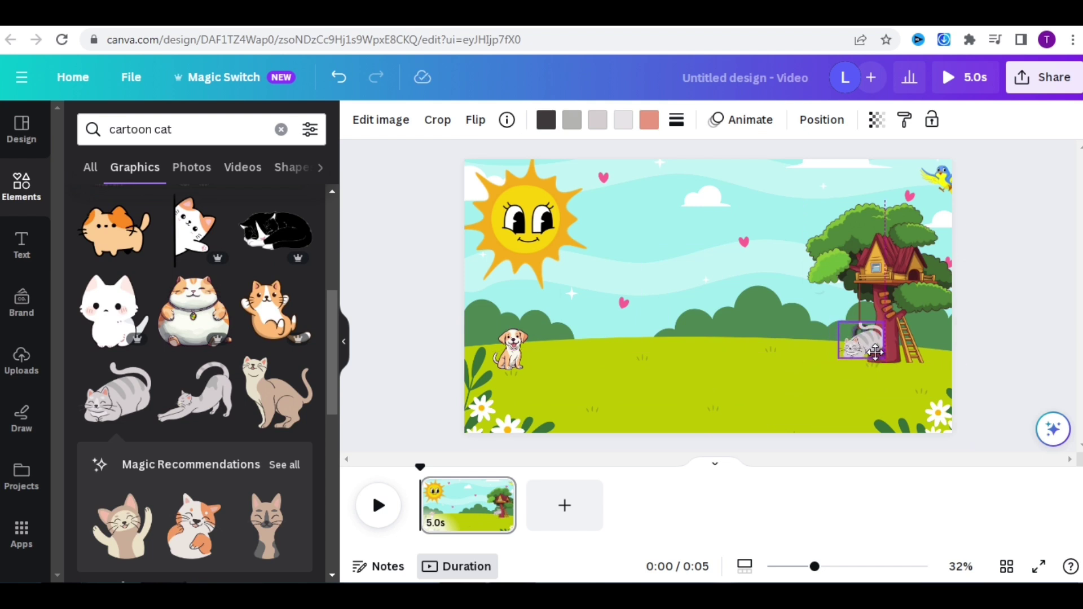
Send the sleeping cat backward one layer so it lies behind the tree house.
{"action": "right_click", "coordinate": [874, 352]}
{"action": "mouse_move", "coordinate": [839, 350]}
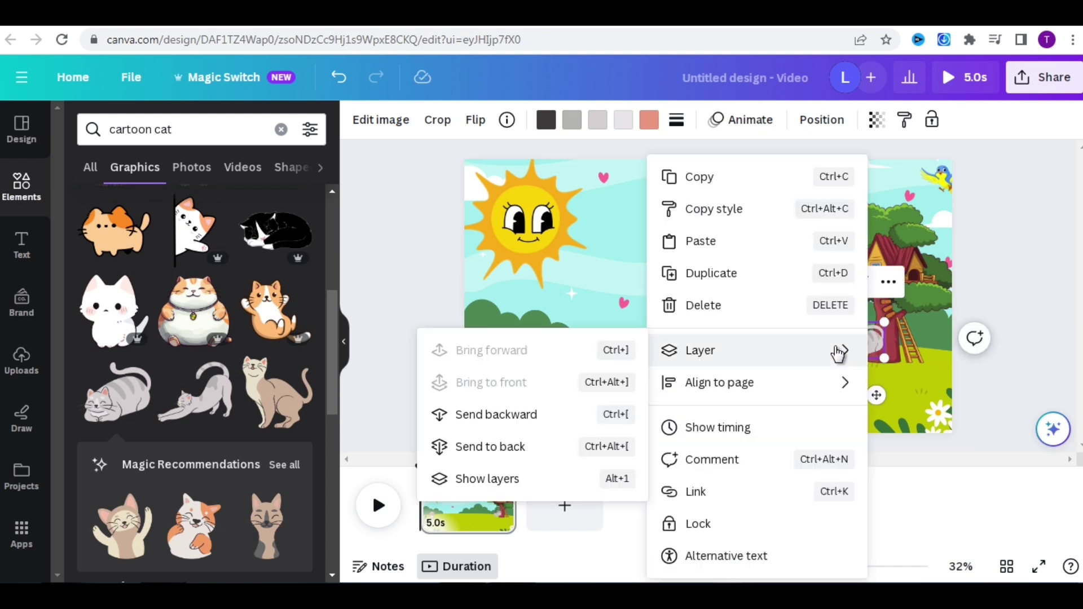
{"action": "left_click", "coordinate": [561, 419]}
{"action": "left_click", "coordinate": [1023, 363]}
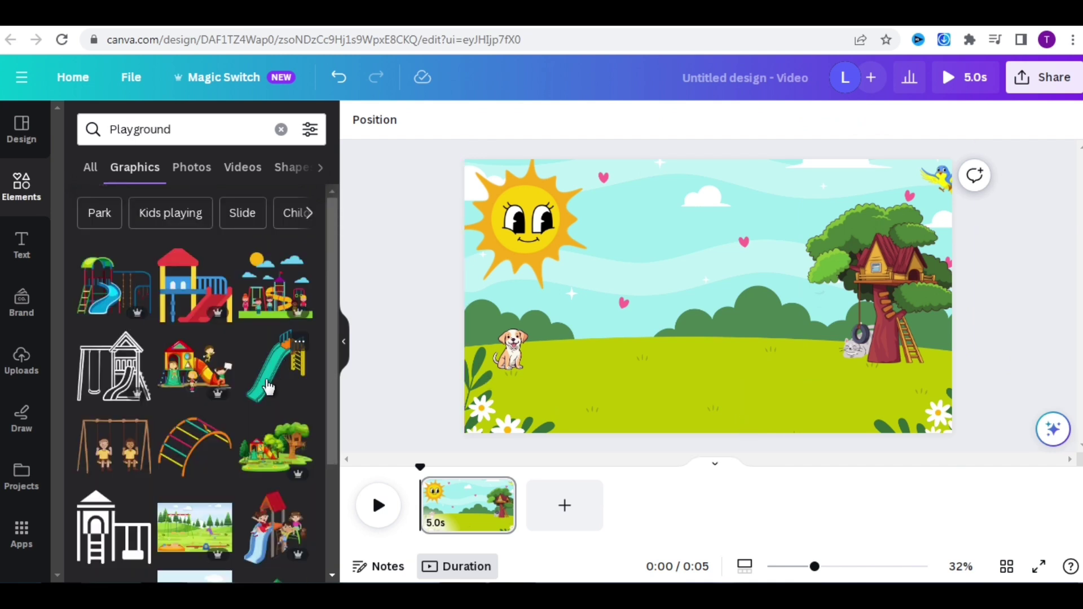
From the "Playground" graphics, add the teal slide left of the tree house and the small climbing arch beside the puppy.
{"action": "left_click", "coordinate": [268, 385]}
{"action": "left_click_drag", "start_coordinate": [707, 307], "coordinate": [780, 349]}
{"action": "left_click_drag", "start_coordinate": [334, 307], "coordinate": [333, 428]}
{"action": "left_click", "coordinate": [121, 322]}
{"action": "left_click_drag", "start_coordinate": [736, 319], "coordinate": [662, 377]}
{"action": "left_click_drag", "start_coordinate": [568, 411], "coordinate": [628, 358]}
{"action": "left_click_drag", "start_coordinate": [658, 340], "coordinate": [571, 367]}
Add the orange seesaw graphic, shrink it and place it on the grass left of the slide.
{"action": "left_click_drag", "start_coordinate": [336, 369], "coordinate": [335, 410]}
{"action": "left_click", "coordinate": [284, 383]}
{"action": "left_click_drag", "start_coordinate": [708, 296], "coordinate": [686, 344]}
{"action": "left_click_drag", "start_coordinate": [610, 398], "coordinate": [693, 340]}
{"action": "left_click_drag", "start_coordinate": [722, 318], "coordinate": [666, 355]}
{"action": "left_click_drag", "start_coordinate": [694, 338], "coordinate": [681, 346]}
{"action": "left_click_drag", "start_coordinate": [654, 362], "coordinate": [646, 368]}
{"action": "left_click_drag", "start_coordinate": [678, 344], "coordinate": [707, 344]}
Add the teal swing set, shrunk, between the climbing arch and the seesaw, and preview the scene.
{"action": "left_click", "coordinate": [204, 370]}
{"action": "left_click_drag", "start_coordinate": [716, 302], "coordinate": [670, 342]}
{"action": "left_click_drag", "start_coordinate": [711, 392], "coordinate": [671, 348]}
{"action": "left_click_drag", "start_coordinate": [648, 309], "coordinate": [623, 343]}
{"action": "left_click_drag", "start_coordinate": [604, 318], "coordinate": [589, 300]}
{"action": "left_click_drag", "start_coordinate": [716, 353], "coordinate": [726, 360]}
{"action": "left_click", "coordinate": [1036, 367]}
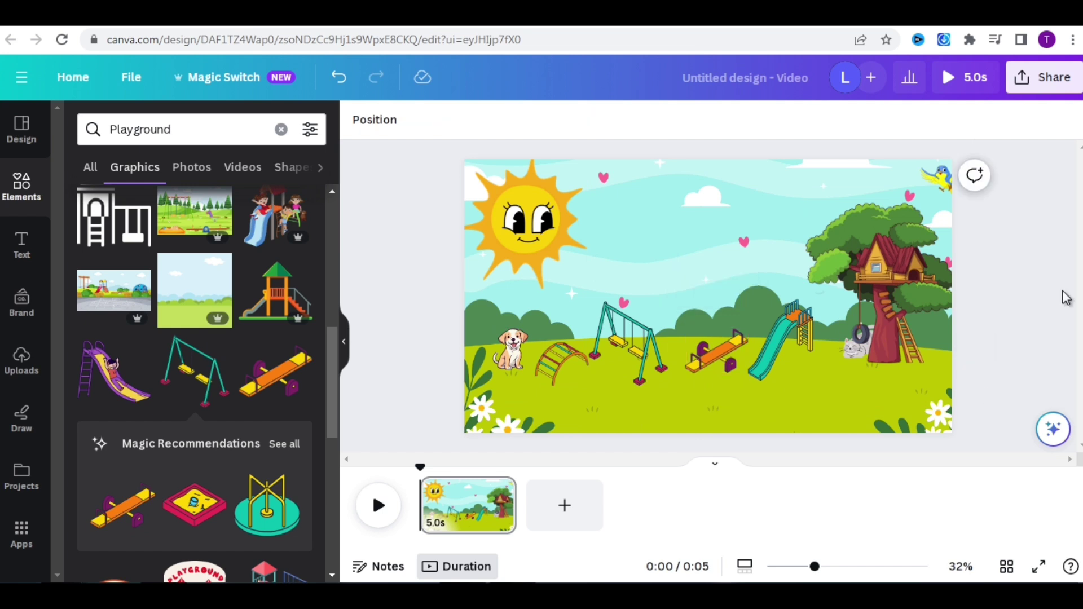
{"action": "left_click", "coordinate": [375, 503]}
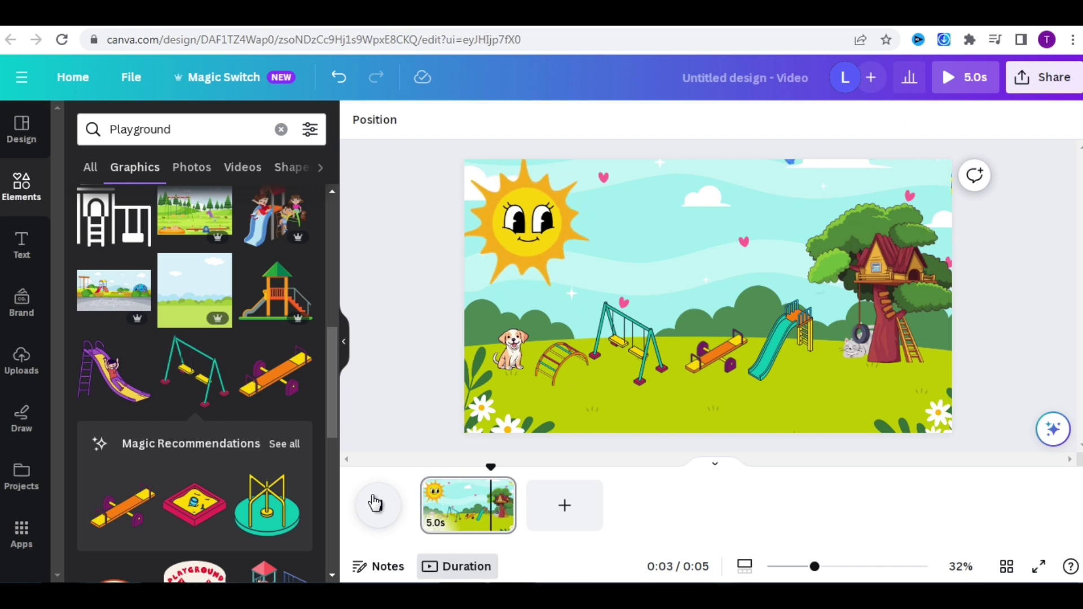
Search the graphics for "kids" and place the girl in the green dress, shrunk, at the page's right edge beside the tree.
{"action": "triple_click", "coordinate": [172, 129]}
{"action": "type", "text": "kids"}
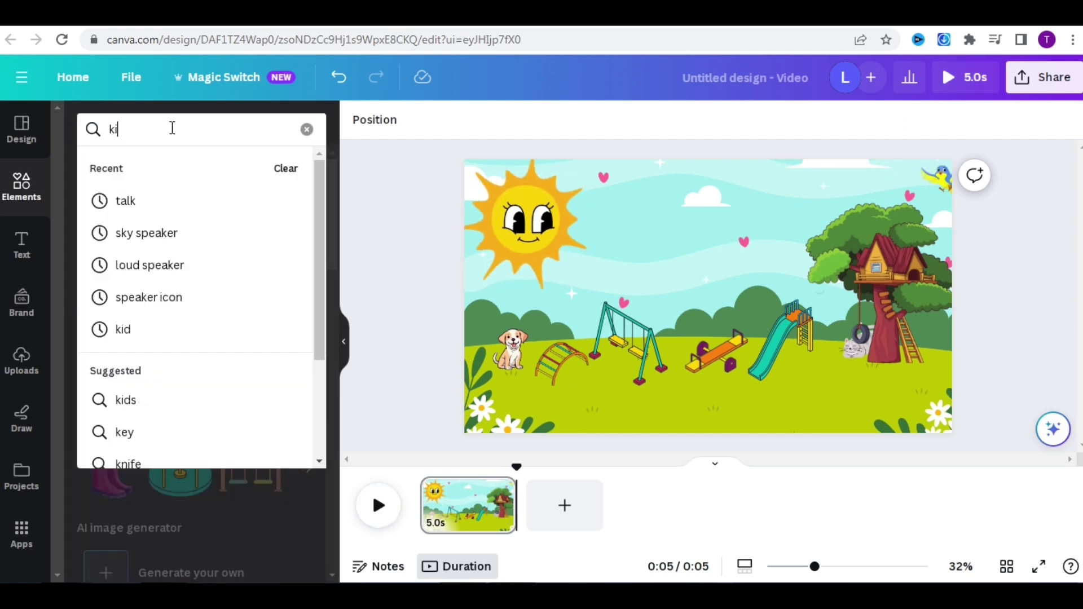
{"action": "key", "text": "Return"}
{"action": "left_click", "coordinate": [133, 168]}
{"action": "left_click_drag", "start_coordinate": [331, 288], "coordinate": [324, 374]}
{"action": "left_click", "coordinate": [113, 420]}
{"action": "left_click_drag", "start_coordinate": [773, 405], "coordinate": [664, 273]}
{"action": "left_click_drag", "start_coordinate": [663, 225], "coordinate": [942, 335]}
{"action": "left_click_drag", "start_coordinate": [919, 296], "coordinate": [930, 314]}
Add the waving boy in orange trousers, shrink him and place him partly off the page's left edge beside the puppy.
{"action": "left_click", "coordinate": [195, 420]}
{"action": "left_click_drag", "start_coordinate": [786, 189], "coordinate": [684, 315]}
{"action": "left_click_drag", "start_coordinate": [657, 357], "coordinate": [481, 350]}
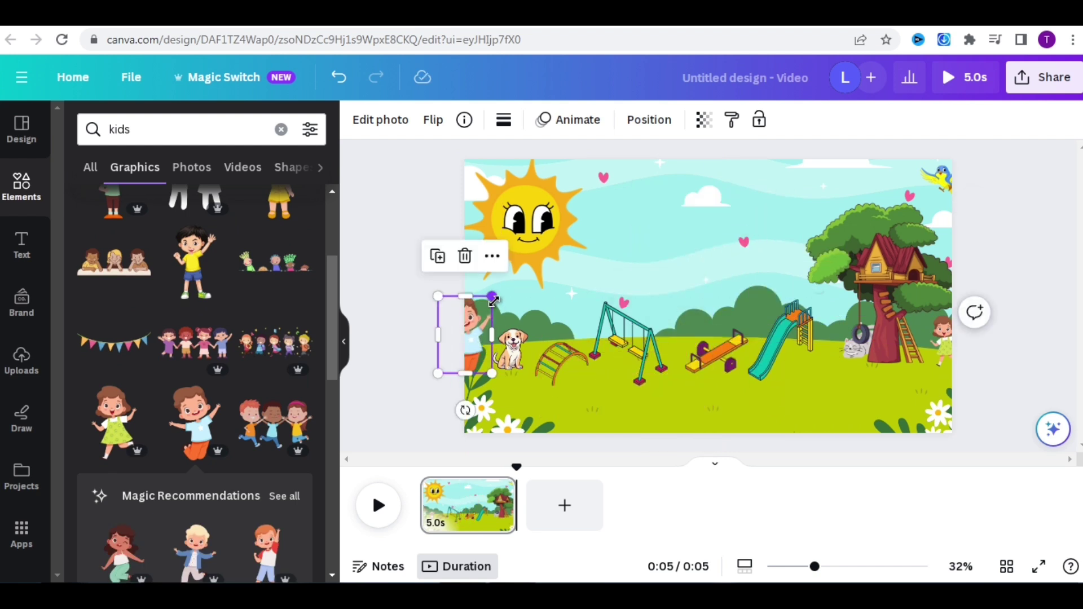
{"action": "left_click", "coordinate": [398, 339]}
{"action": "left_click", "coordinate": [464, 334]}
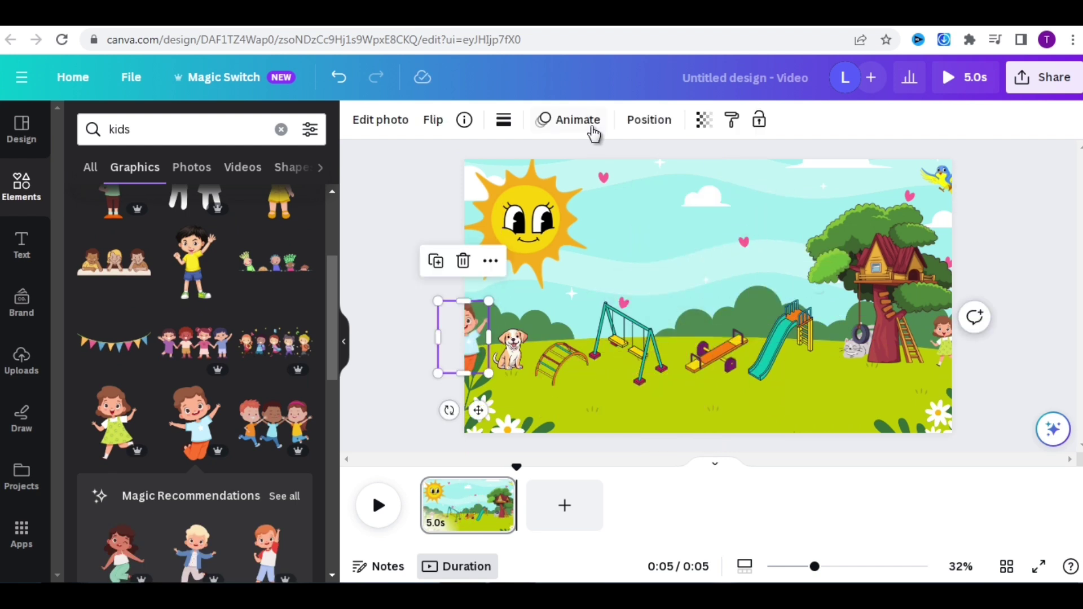
Shrink the boy slightly and apply the Wiggle motion effect to him with near-minimum intensity.
{"action": "left_click", "coordinate": [568, 119]}
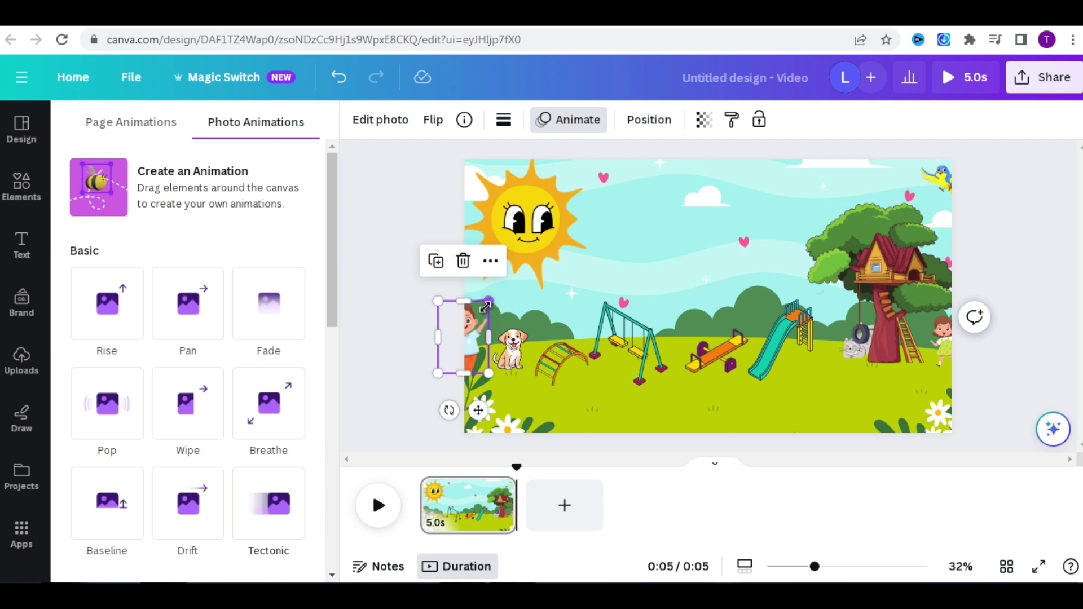
{"action": "left_click_drag", "start_coordinate": [485, 307], "coordinate": [484, 310]}
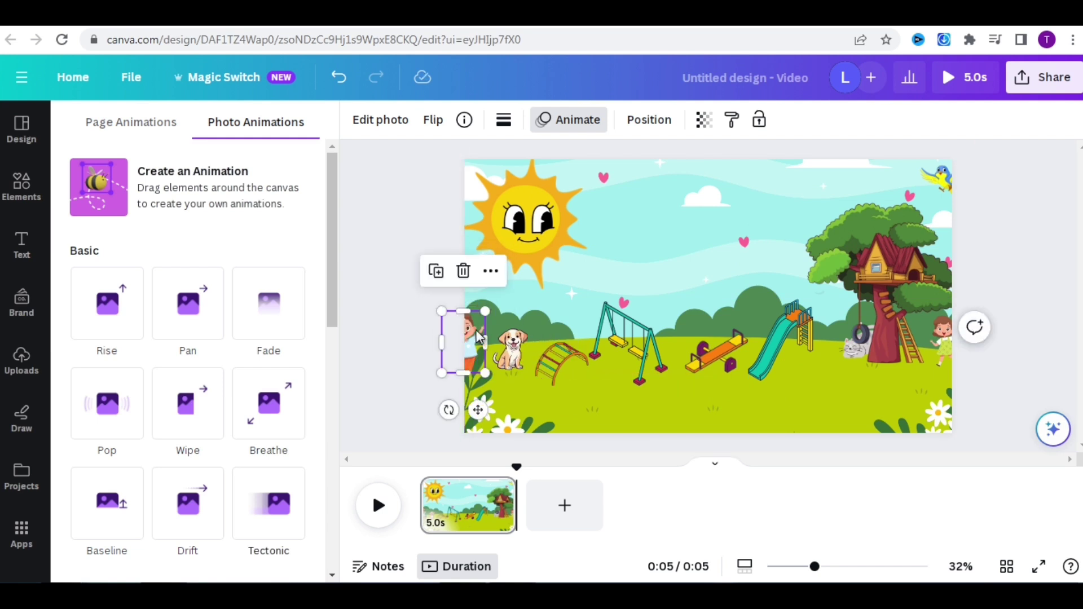
{"action": "scroll", "coordinate": [316, 303], "scroll_direction": "down", "scroll_amount": 8}
{"action": "scroll", "coordinate": [319, 513], "scroll_direction": "down", "scroll_amount": 3}
{"action": "left_click", "coordinate": [141, 533]}
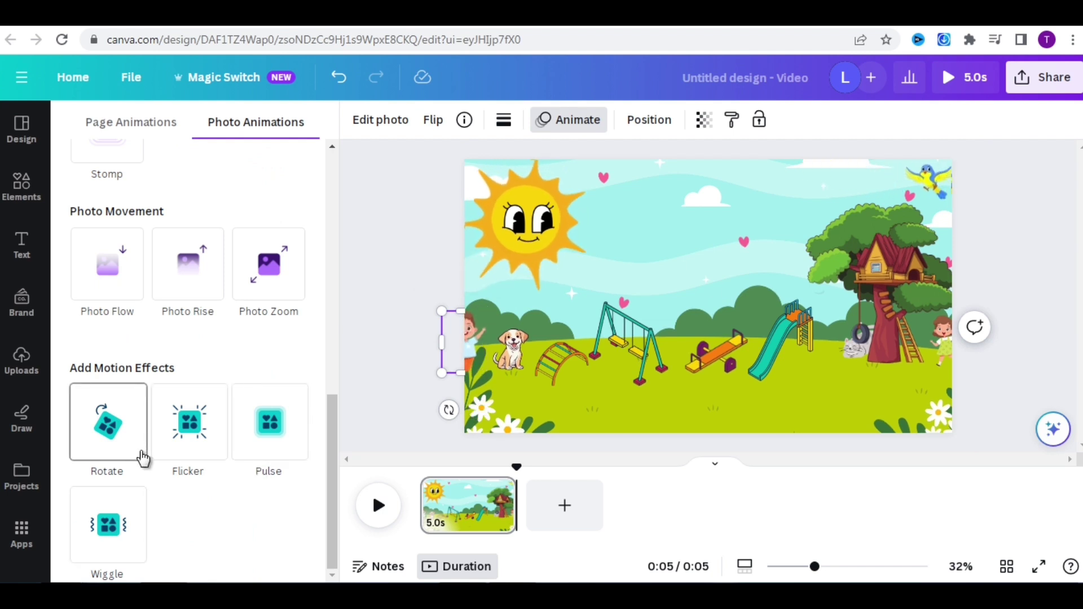
{"action": "left_click", "coordinate": [133, 504]}
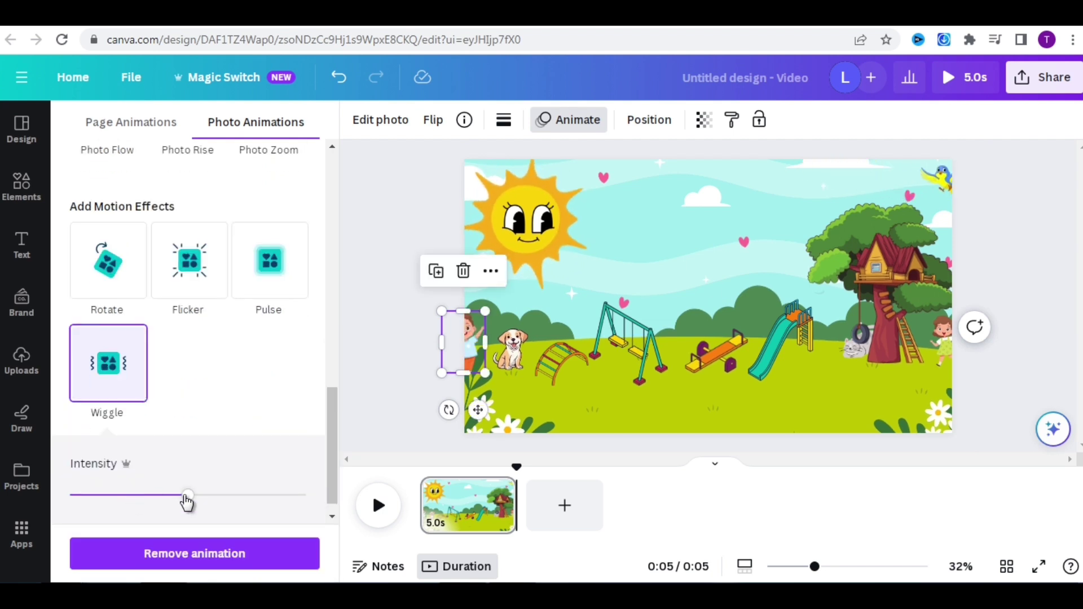
{"action": "left_click_drag", "start_coordinate": [96, 498], "coordinate": [78, 497]}
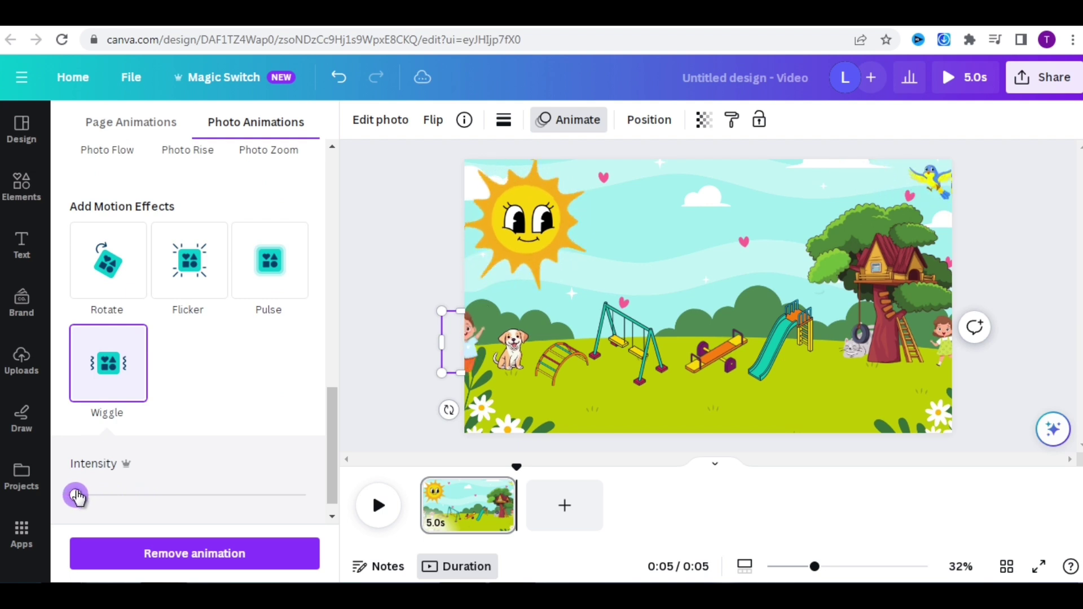
Apply the Wiggle motion effect to the girl in the green dress with near-minimum intensity.
{"action": "left_click", "coordinate": [944, 339]}
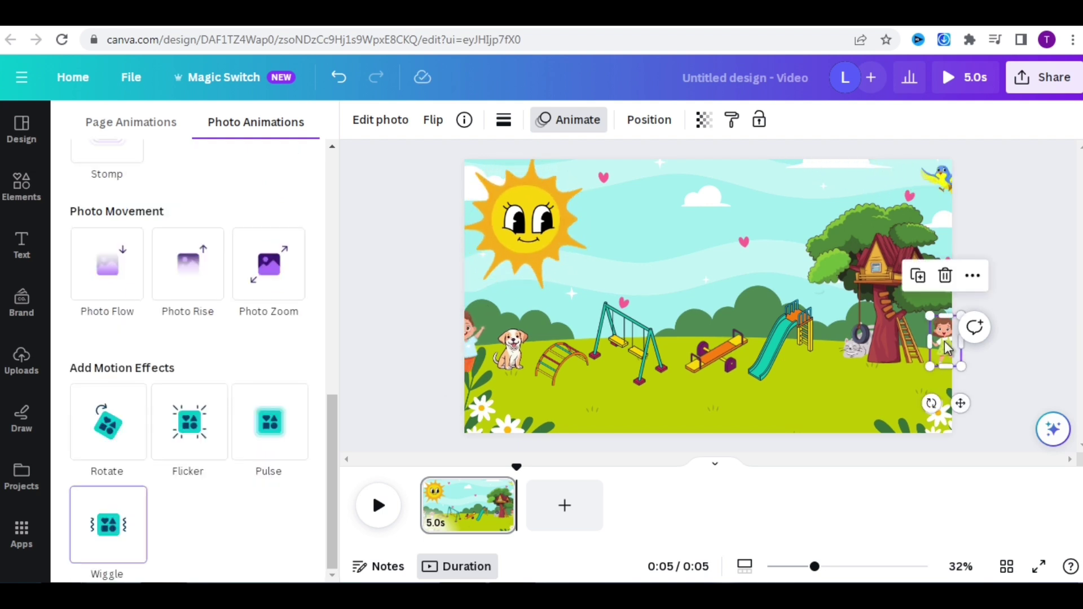
{"action": "left_click", "coordinate": [121, 535]}
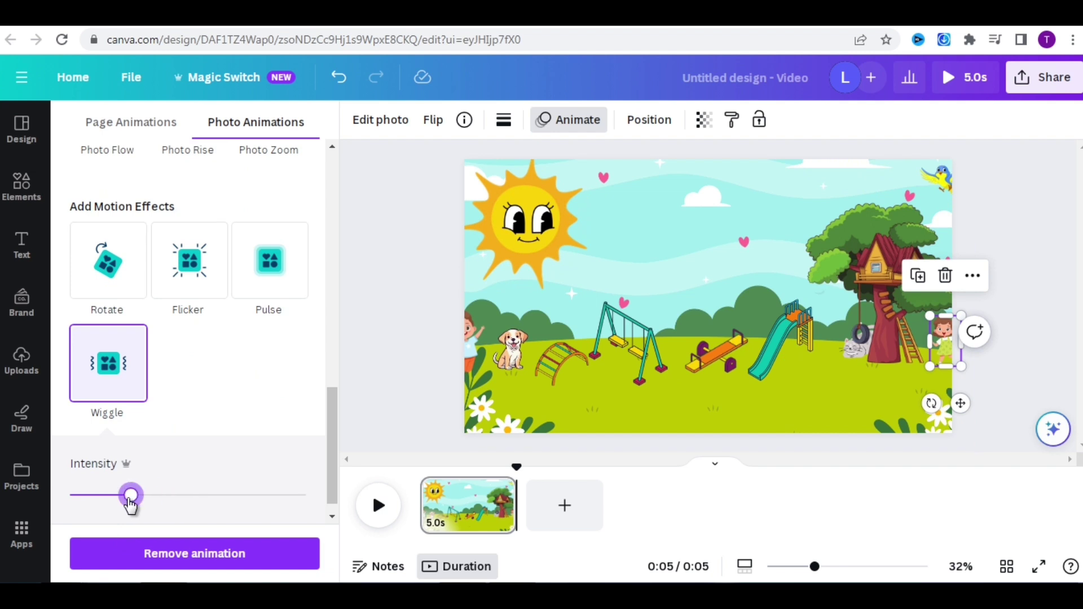
{"action": "left_click_drag", "start_coordinate": [130, 496], "coordinate": [80, 501]}
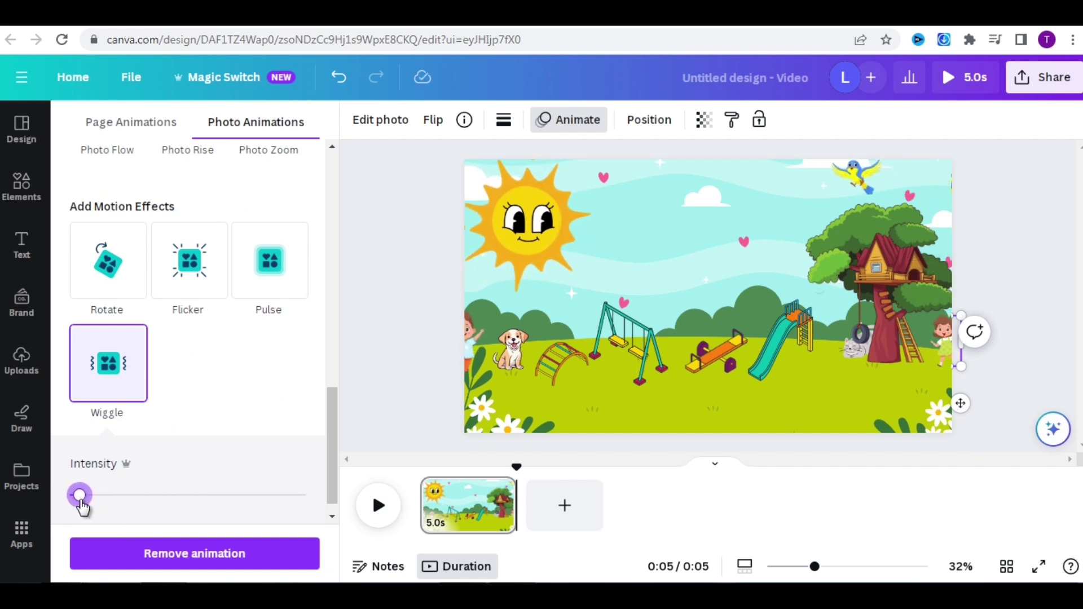
{"action": "left_click", "coordinate": [373, 401]}
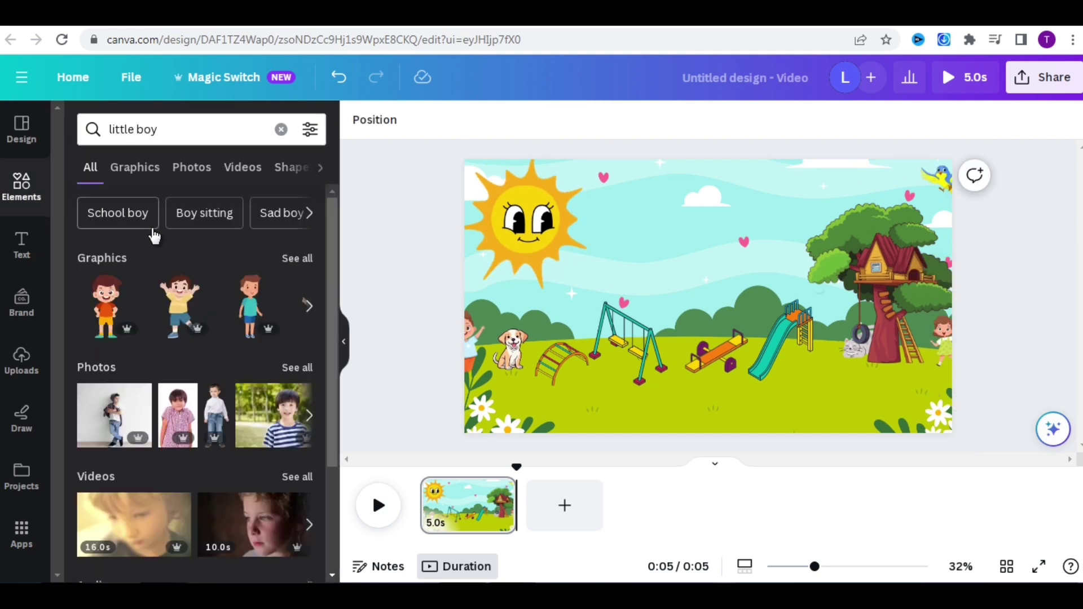
Search the graphics for "little boy" and place the boy in the red sweater, enlarged, in front of the treehouse.
{"action": "left_click", "coordinate": [138, 169]}
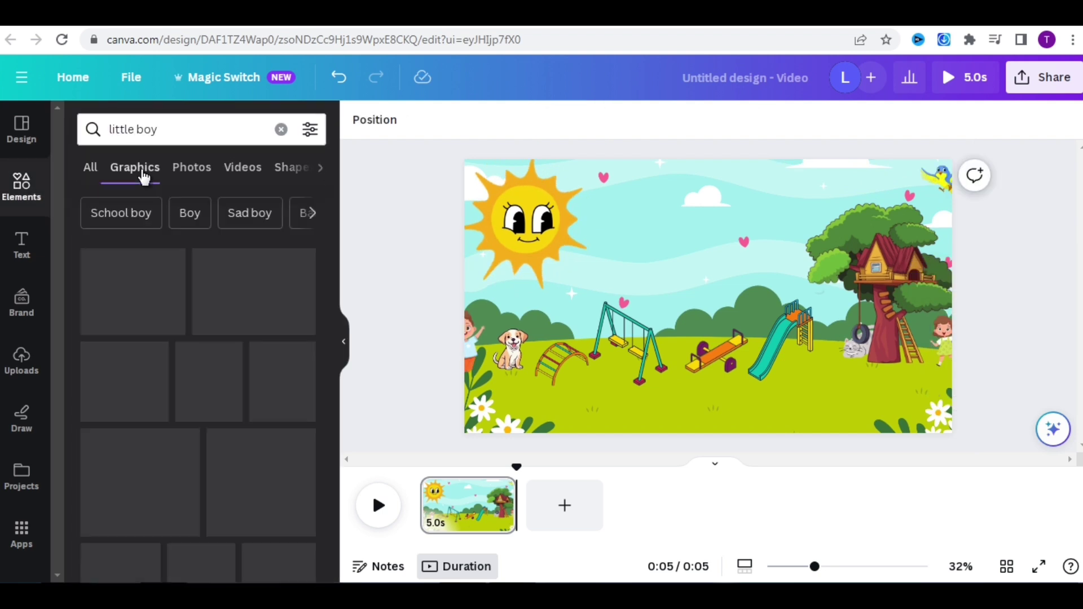
{"action": "scroll", "coordinate": [335, 224], "scroll_direction": "down", "scroll_amount": 1}
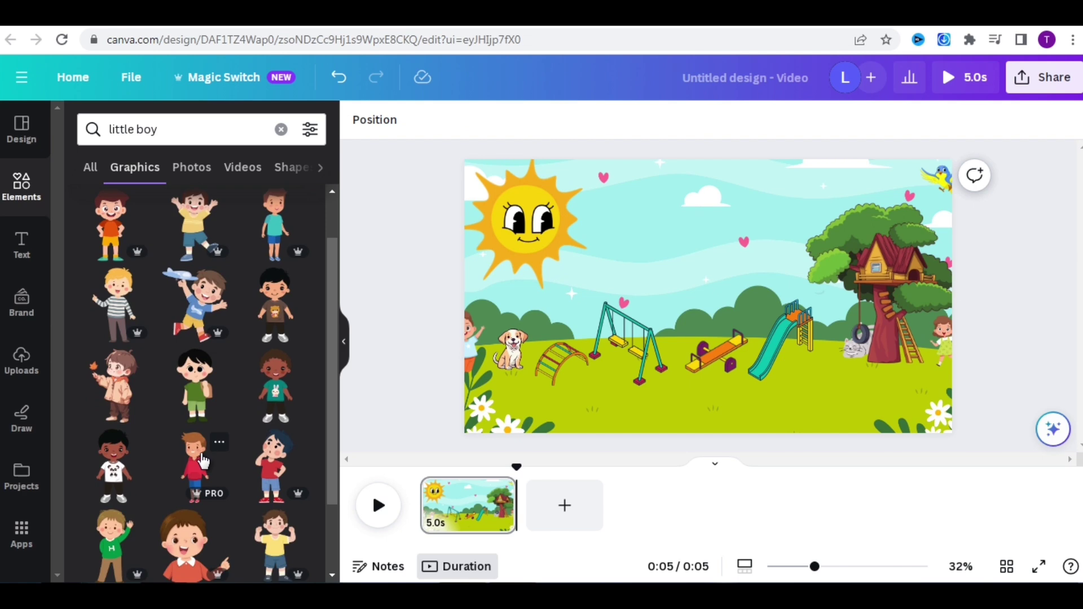
{"action": "left_click", "coordinate": [194, 466]}
{"action": "mouse_move", "coordinate": [335, 265]}
{"action": "left_mouse_down"}
{"action": "mouse_move", "coordinate": [339, 399]}
{"action": "mouse_move", "coordinate": [338, 260]}
{"action": "left_mouse_up"}
{"action": "left_click_drag", "start_coordinate": [722, 303], "coordinate": [916, 373]}
{"action": "left_click_drag", "start_coordinate": [924, 317], "coordinate": [931, 296]}
{"action": "left_click", "coordinate": [915, 394]}
Search the graphics for "little girl" and place the girl in the pink dress in front of the puppy.
{"action": "double_click", "coordinate": [181, 130]}
{"action": "type", "text": "girl"}
{"action": "key", "text": "Return"}
{"action": "scroll", "coordinate": [334, 259], "scroll_direction": "down", "scroll_amount": 3}
{"action": "left_click_drag", "start_coordinate": [334, 259], "coordinate": [333, 404]}
{"action": "left_click", "coordinate": [113, 339]}
{"action": "left_click_drag", "start_coordinate": [708, 299], "coordinate": [532, 361]}
Lengthen the page to 6.3 s and draw a motion path taking the boy in red from the tree to the seesaw.
{"action": "left_click_drag", "start_coordinate": [516, 504], "coordinate": [542, 503]}
{"action": "left_click", "coordinate": [387, 506]}
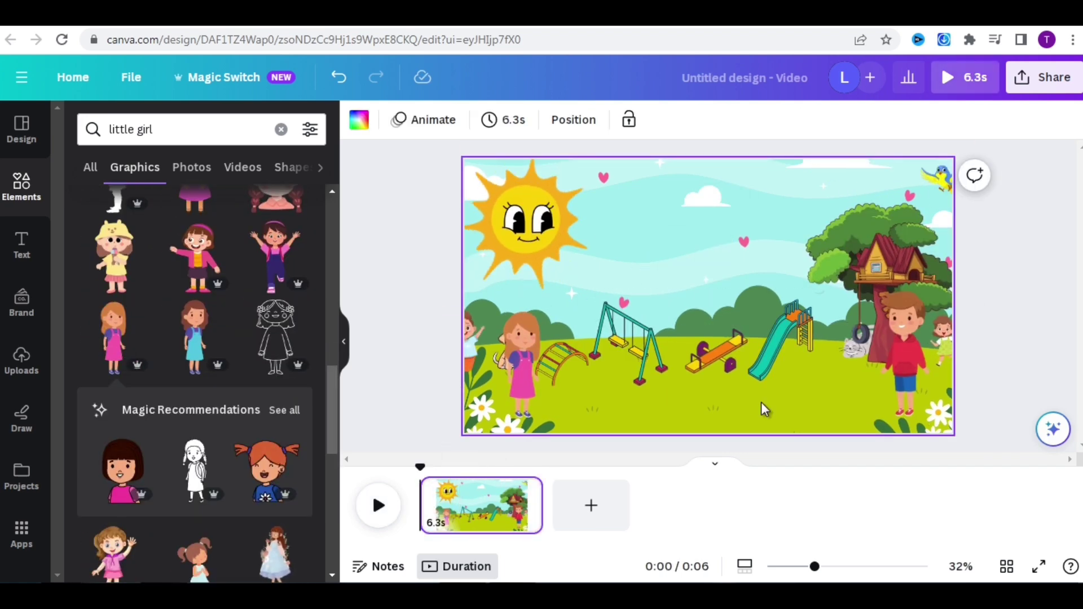
{"action": "left_click", "coordinate": [902, 350]}
{"action": "left_click", "coordinate": [620, 121]}
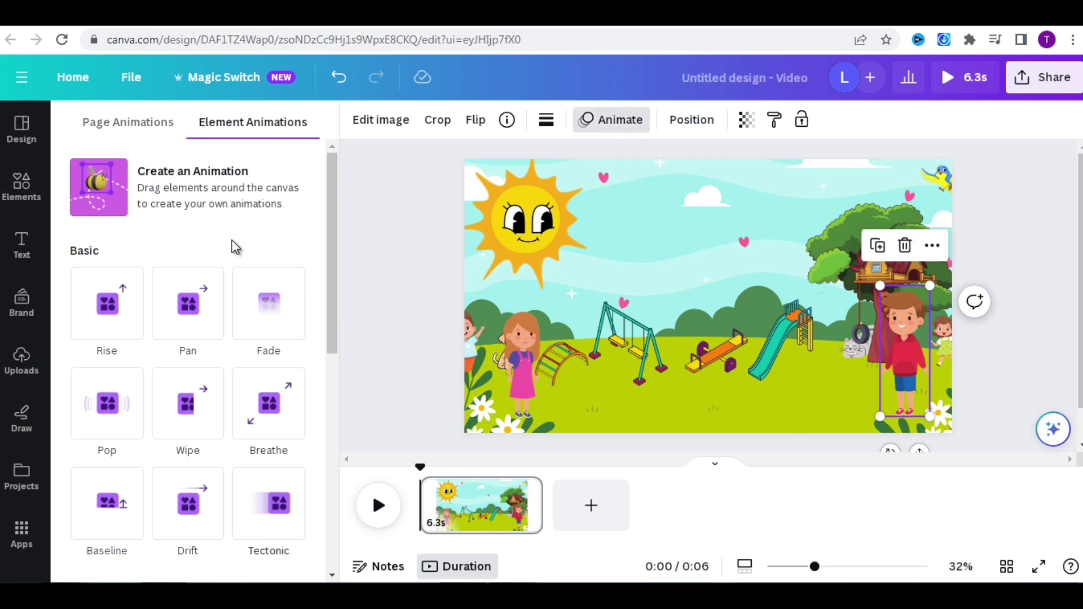
{"action": "left_click", "coordinate": [193, 210]}
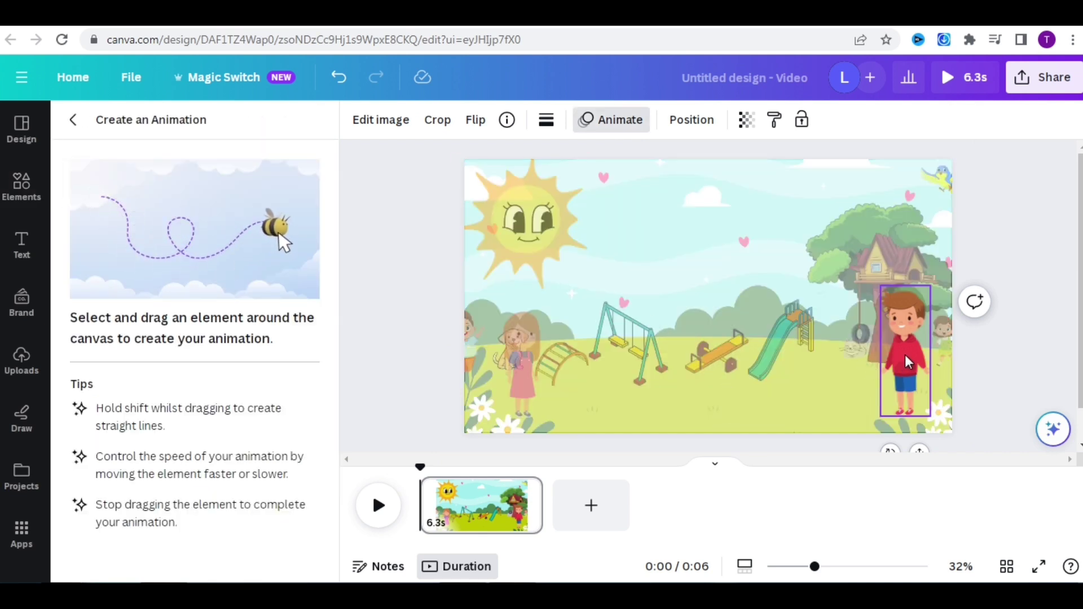
{"action": "left_click_drag", "start_coordinate": [905, 361], "coordinate": [740, 362]}
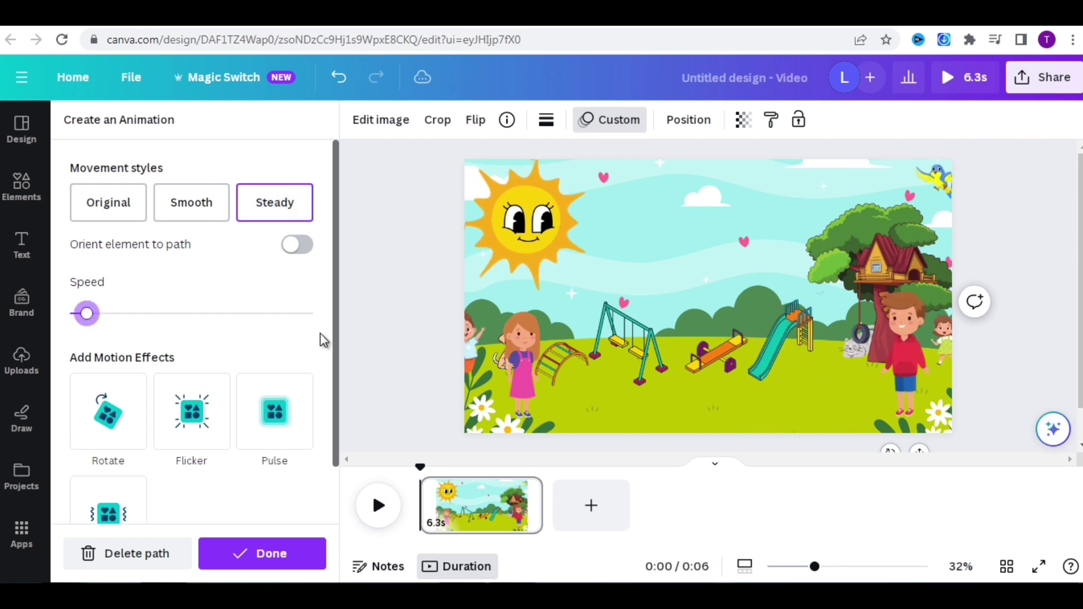
Add the Wiggle motion effect to the path animation of the boy in red with low intensity.
{"action": "scroll", "coordinate": [337, 456], "scroll_direction": "down", "scroll_amount": 1}
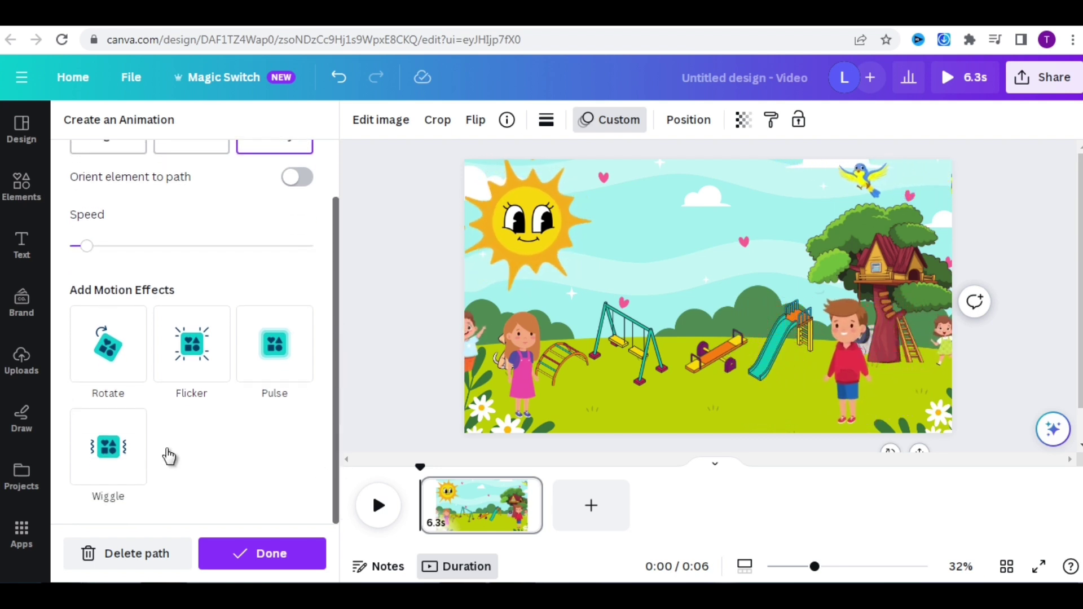
{"action": "left_click", "coordinate": [145, 454]}
{"action": "left_click", "coordinate": [136, 453]}
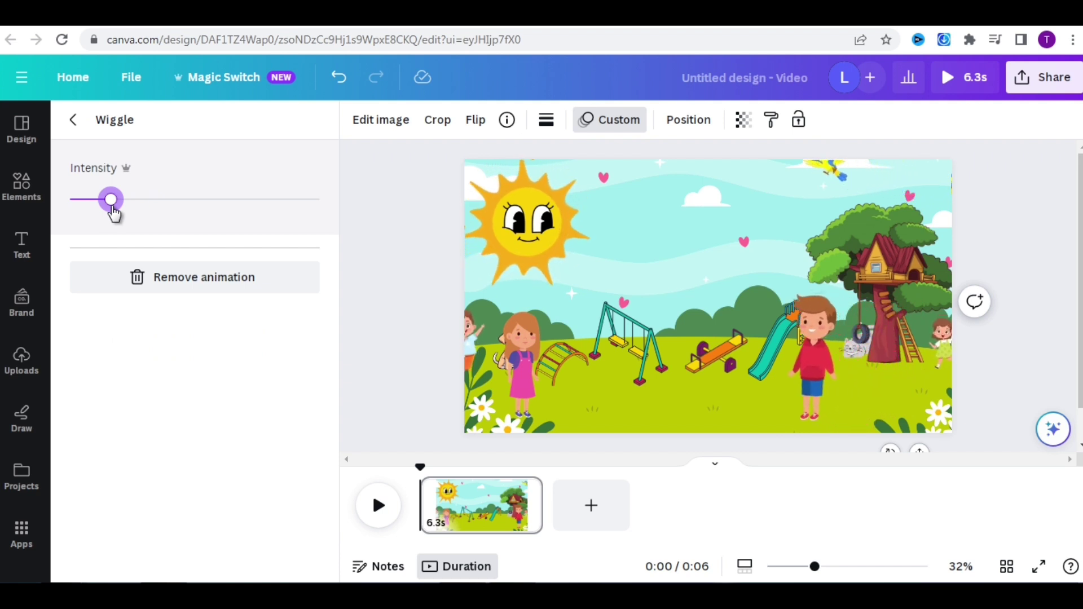
{"action": "left_click", "coordinate": [74, 120]}
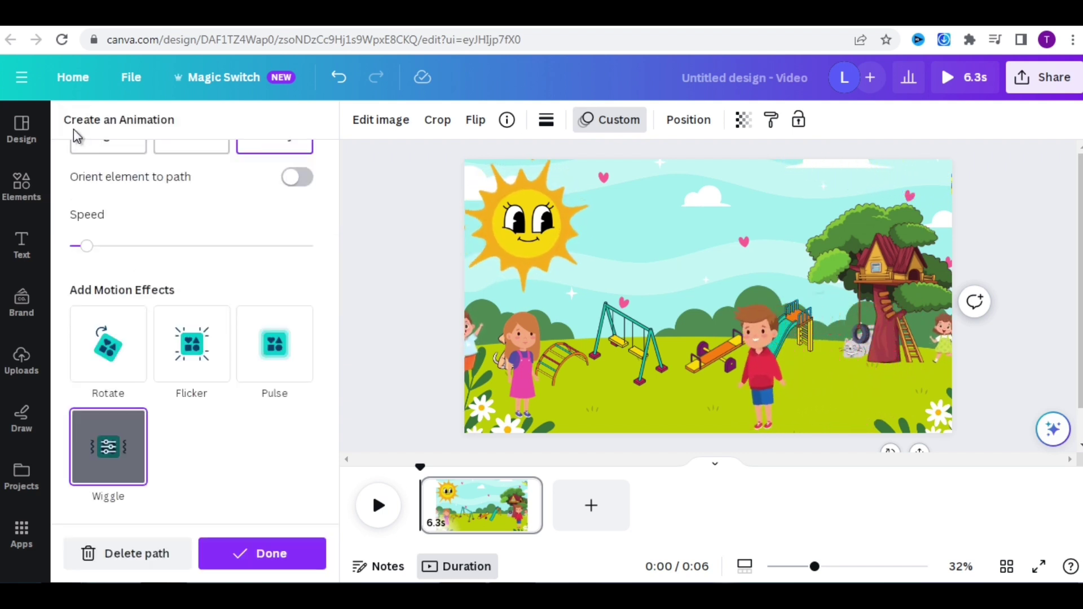
Animate the girl in pink along a path towards the seesaw with Steady movement, and add Wiggle at near-minimum intensity.
{"action": "left_click", "coordinate": [519, 375]}
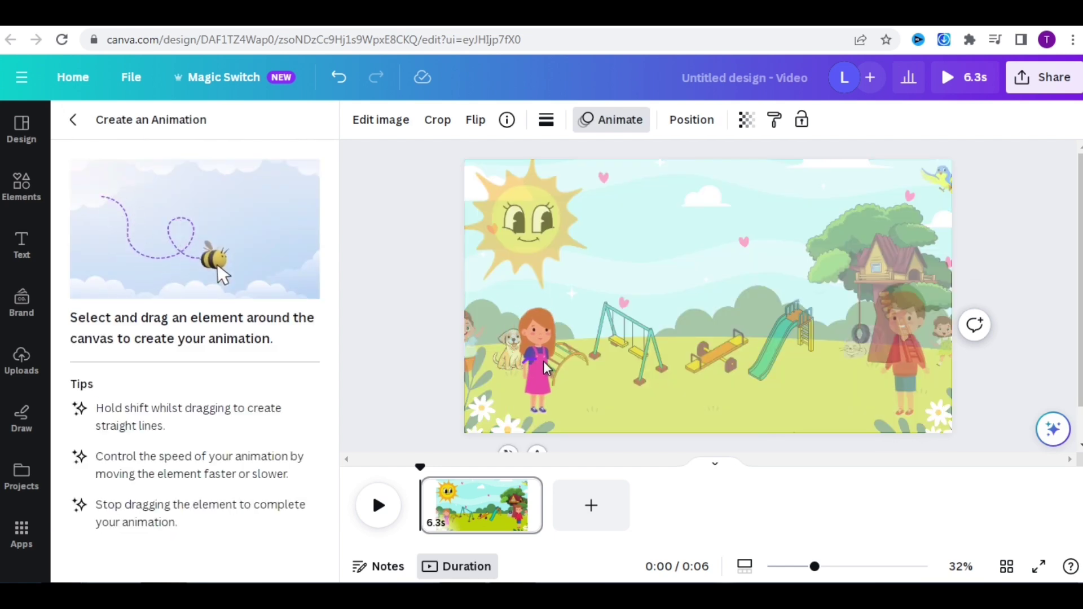
{"action": "left_click_drag", "start_coordinate": [676, 363], "coordinate": [679, 364]}
{"action": "left_click", "coordinate": [281, 208]}
{"action": "scroll", "coordinate": [338, 340], "scroll_direction": "down", "scroll_amount": 1}
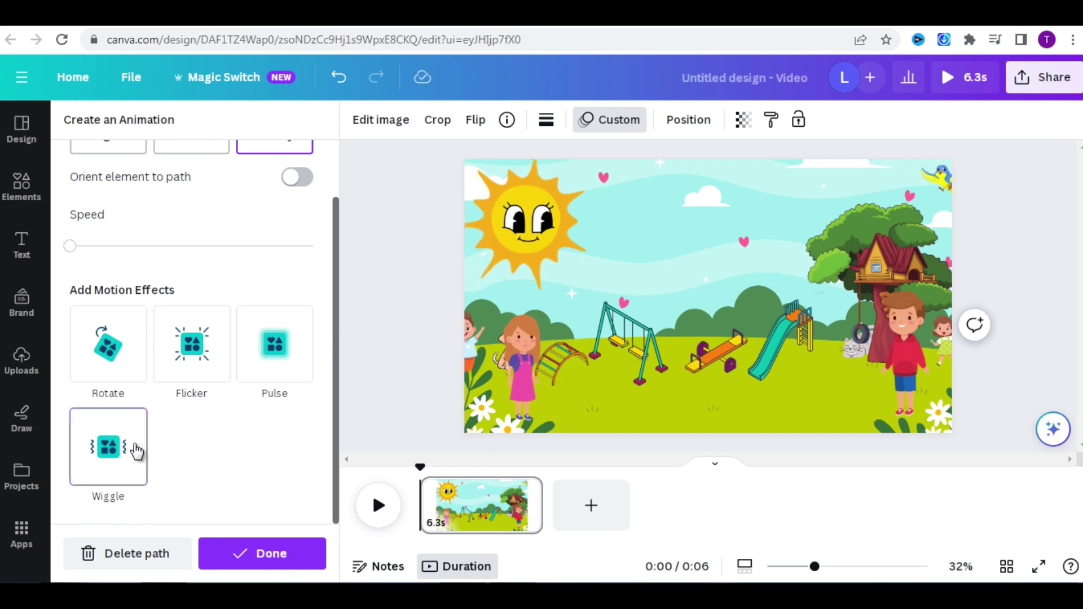
{"action": "left_click", "coordinate": [135, 449]}
{"action": "left_click_drag", "start_coordinate": [198, 200], "coordinate": [92, 210]}
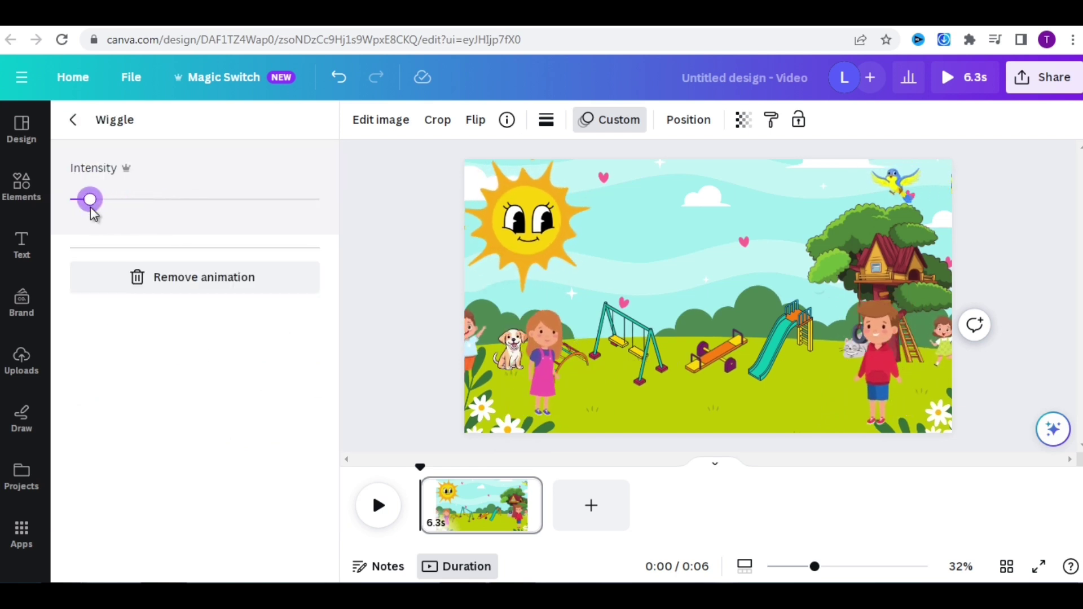
Duplicate the page to make a second scene.
{"action": "left_click", "coordinate": [526, 490]}
{"action": "left_click", "coordinate": [587, 235]}
{"action": "left_click_drag", "start_coordinate": [568, 468], "coordinate": [556, 468]}
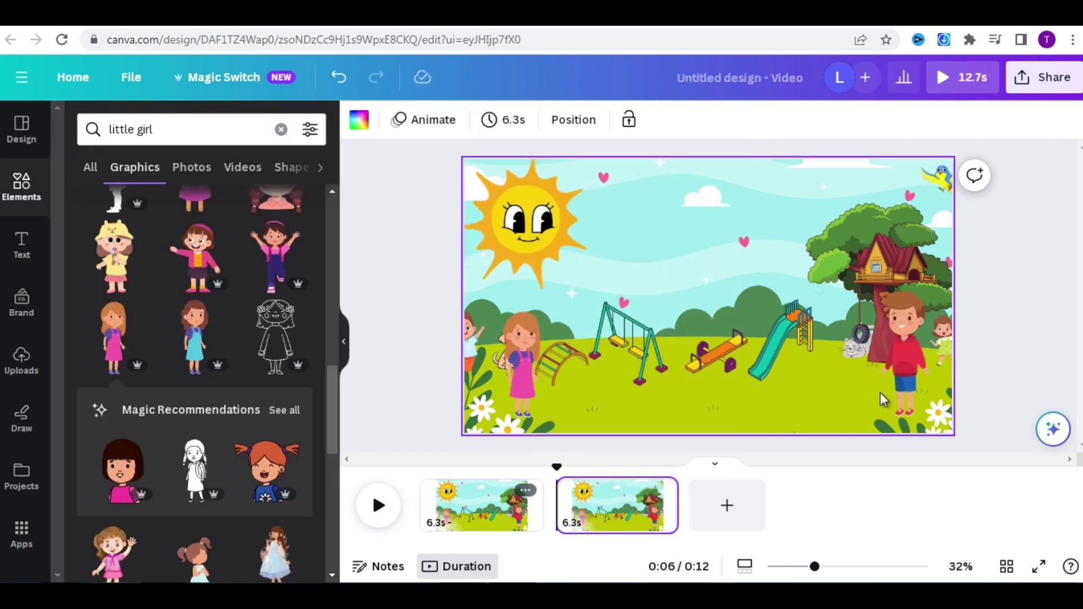
On the second page, delete the motion paths of the boy in red and girl in pink and place them side by side near the seesaw.
{"action": "left_click", "coordinate": [901, 352]}
{"action": "left_click", "coordinate": [619, 121]}
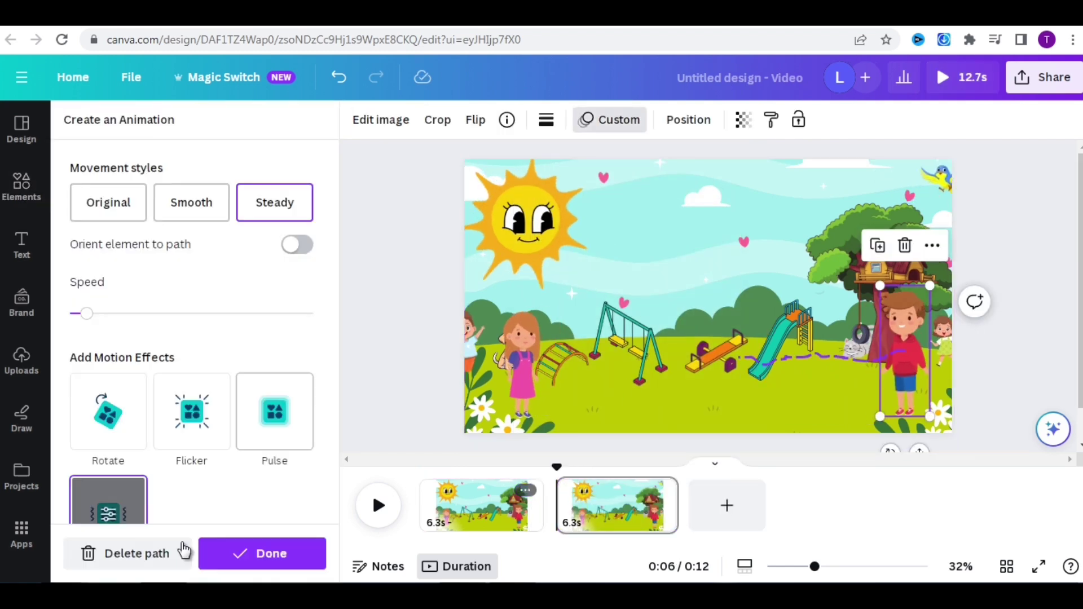
{"action": "left_click", "coordinate": [167, 551]}
{"action": "left_click", "coordinate": [527, 378]}
{"action": "left_click", "coordinate": [162, 552]}
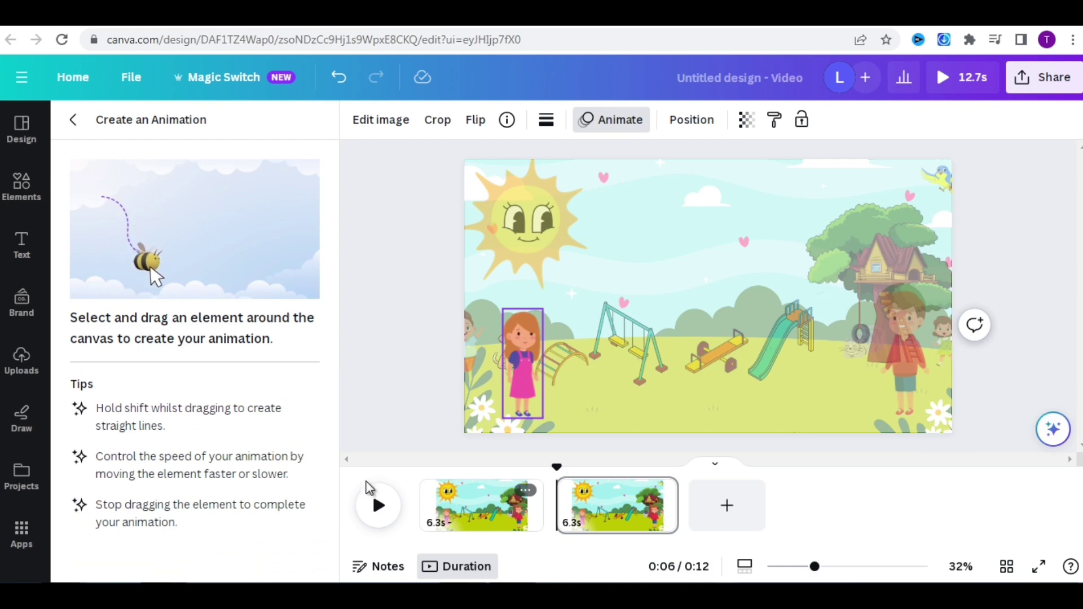
{"action": "left_click", "coordinate": [384, 418]}
{"action": "left_click_drag", "start_coordinate": [891, 369], "coordinate": [780, 364]}
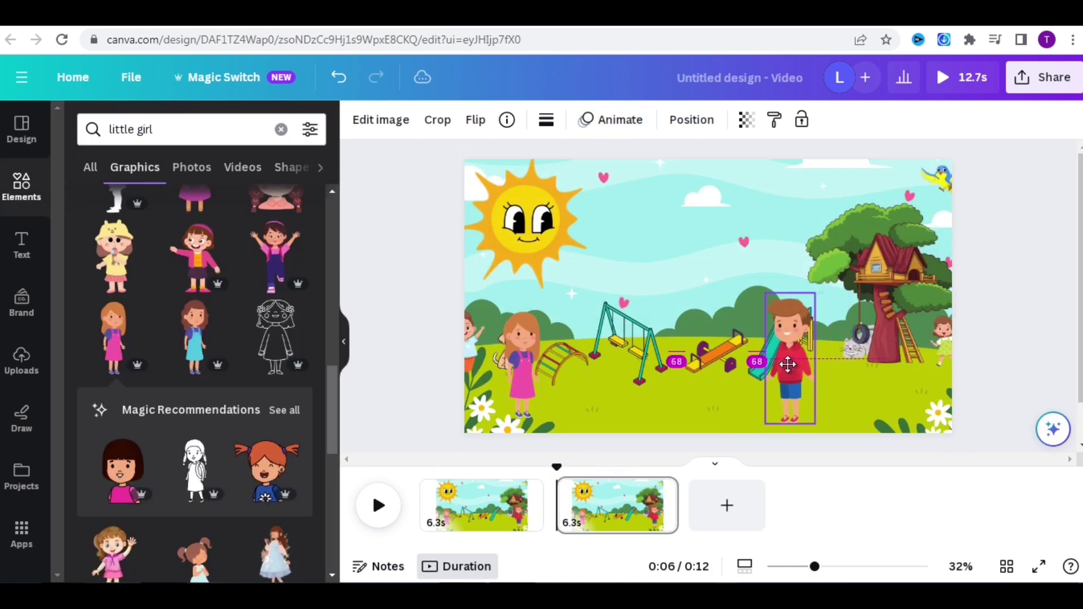
{"action": "left_click_drag", "start_coordinate": [521, 366], "coordinate": [674, 366]}
Remove the Wiggle animation from the boy in red and the girl in pink on the second page.
{"action": "left_click", "coordinate": [619, 119]}
{"action": "scroll", "coordinate": [108, 532], "scroll_direction": "down", "scroll_amount": 10}
{"action": "left_click", "coordinate": [106, 525]}
{"action": "left_click", "coordinate": [228, 556]}
{"action": "left_click", "coordinate": [676, 361]}
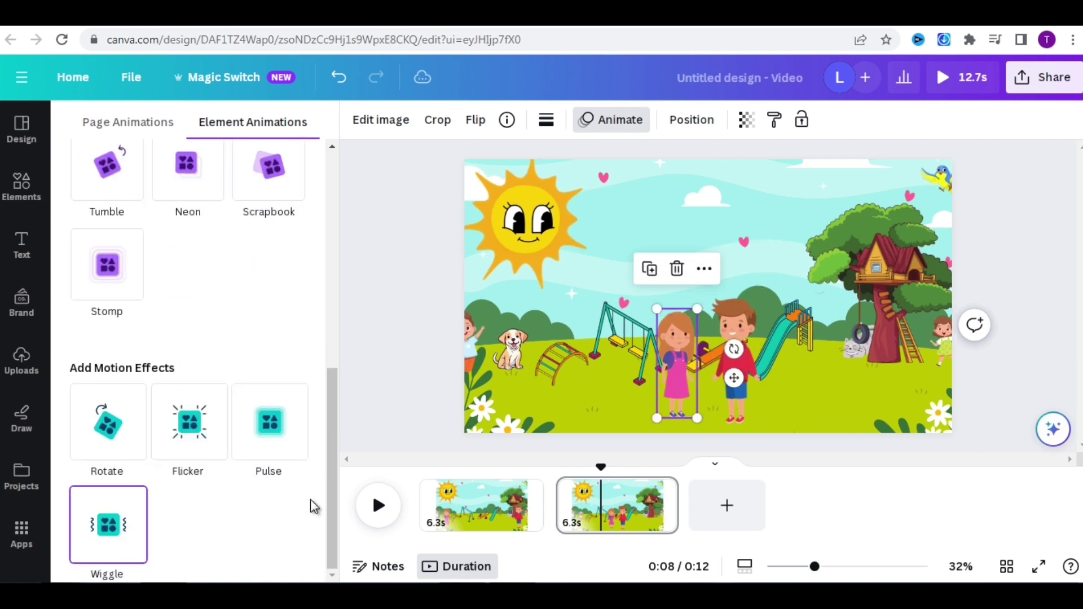
{"action": "left_click", "coordinate": [108, 525]}
{"action": "left_click", "coordinate": [190, 556]}
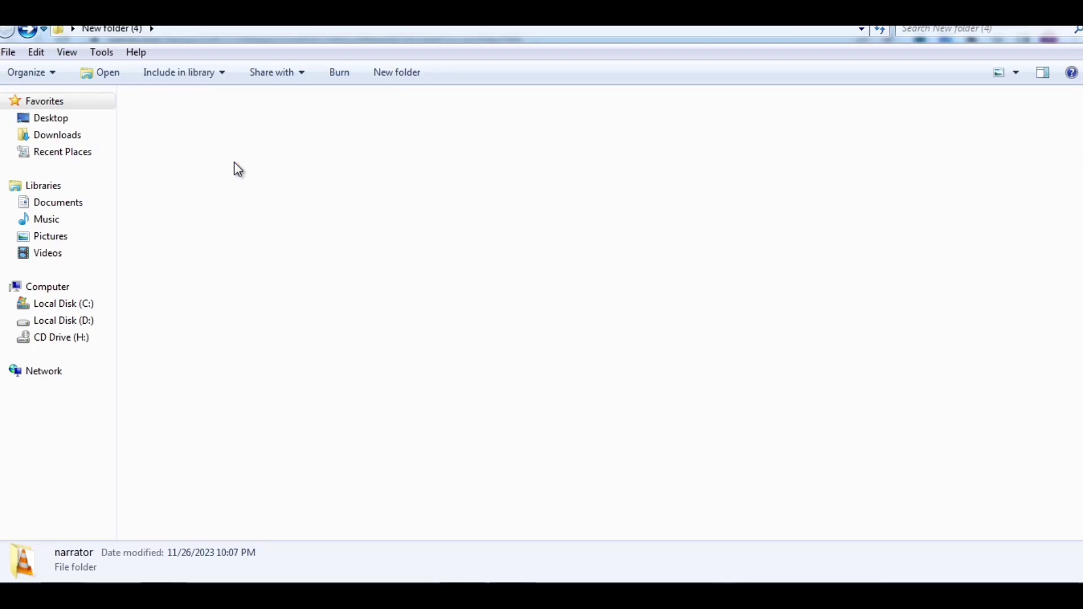
Upload 1.mp3 from the narrator folder in File Explorer to the Canva uploads.
{"action": "double_click", "coordinate": [234, 161]}
{"action": "left_click_drag", "start_coordinate": [163, 119], "coordinate": [129, 355]}
{"action": "left_click", "coordinate": [411, 484]}
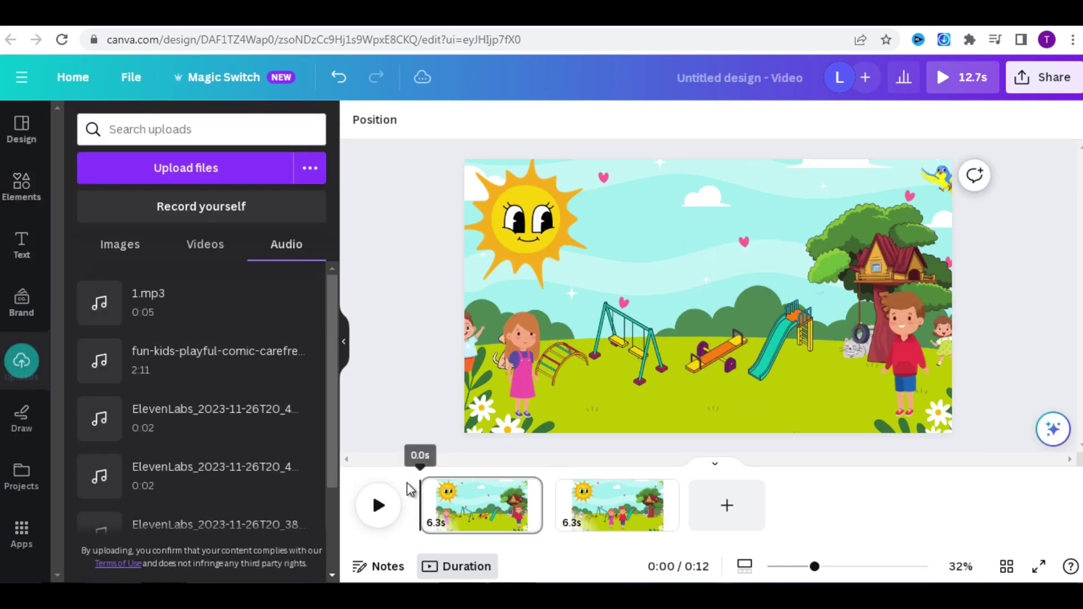
Add the narrator's 1.mp3 to the first page, trim that page to 5.7 s, and play it back.
{"action": "left_click", "coordinate": [175, 320]}
{"action": "left_click_drag", "start_coordinate": [540, 468], "coordinate": [530, 469]}
{"action": "left_click", "coordinate": [377, 490]}
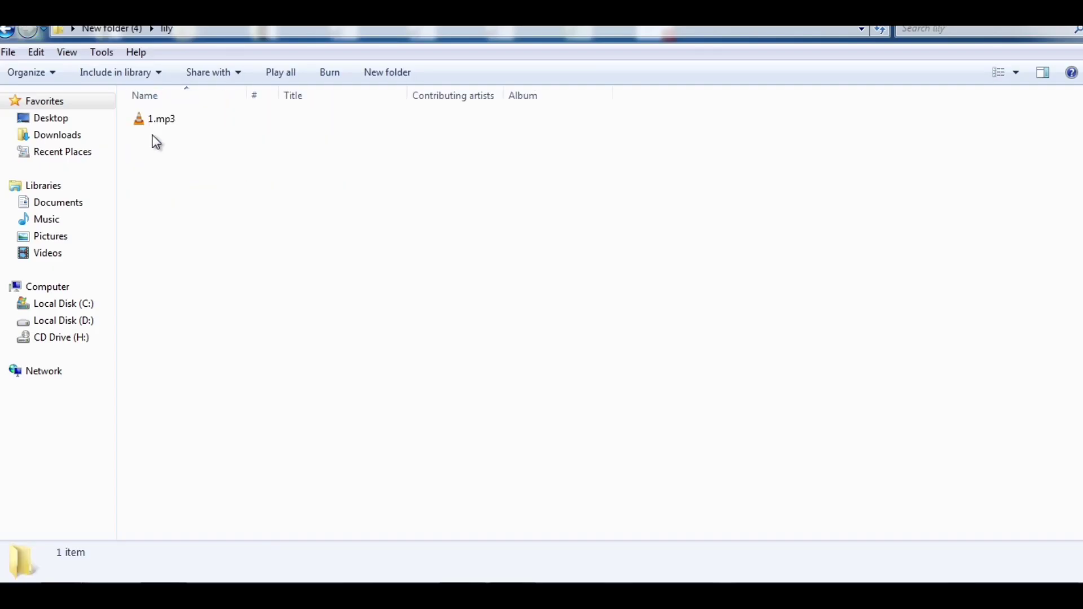
Upload 1.mp3 from the lily folder, add it to the second page, and split the clip with a short gap between its parts.
{"action": "left_click_drag", "start_coordinate": [158, 117], "coordinate": [150, 566]}
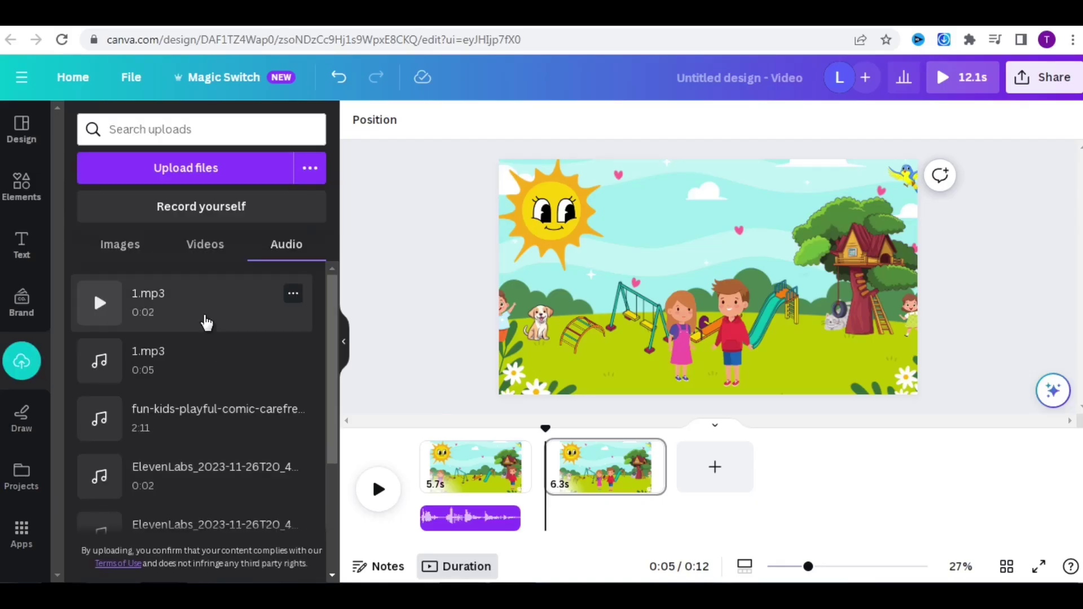
{"action": "left_click", "coordinate": [207, 322]}
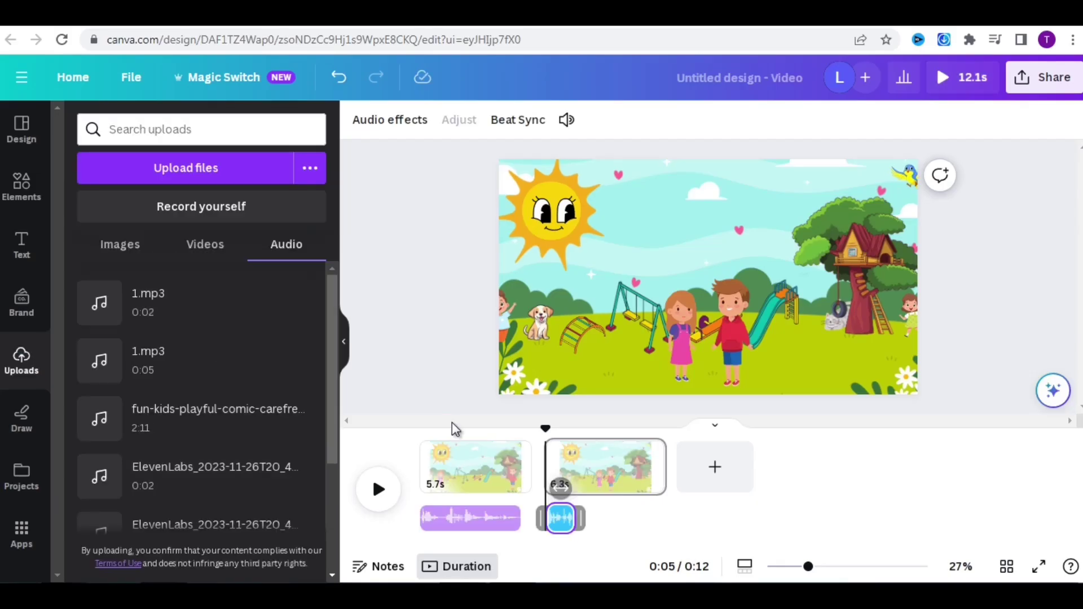
{"action": "right_click", "coordinate": [565, 514]}
{"action": "left_click", "coordinate": [575, 522]}
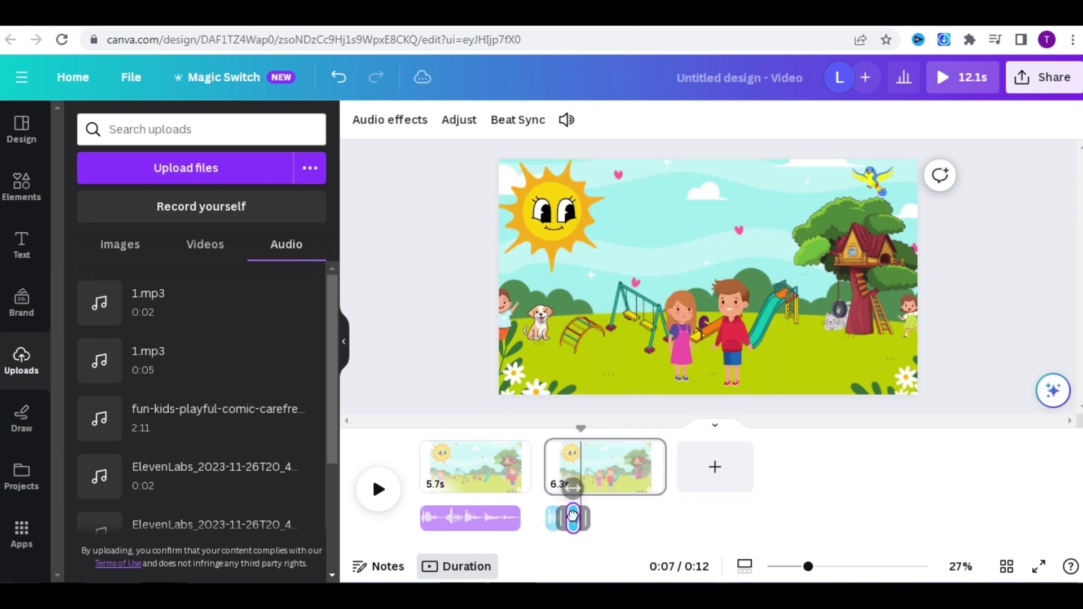
{"action": "left_click_drag", "start_coordinate": [581, 429], "coordinate": [544, 425]}
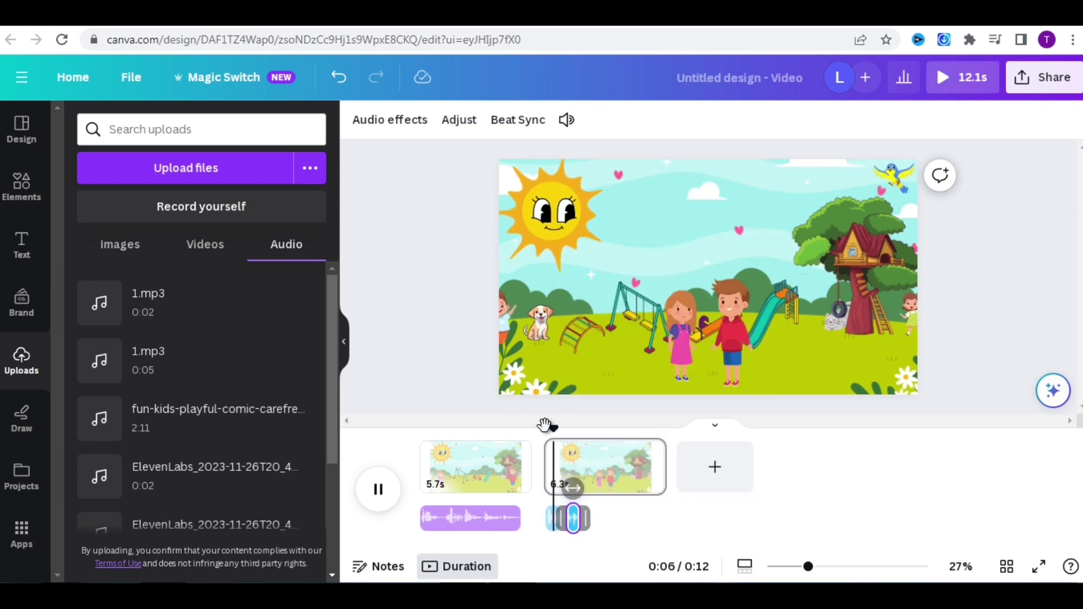
Split the second page at 2.7 s and add the boy character's 1.mp3 voice clip to the third page.
{"action": "right_click", "coordinate": [607, 468]}
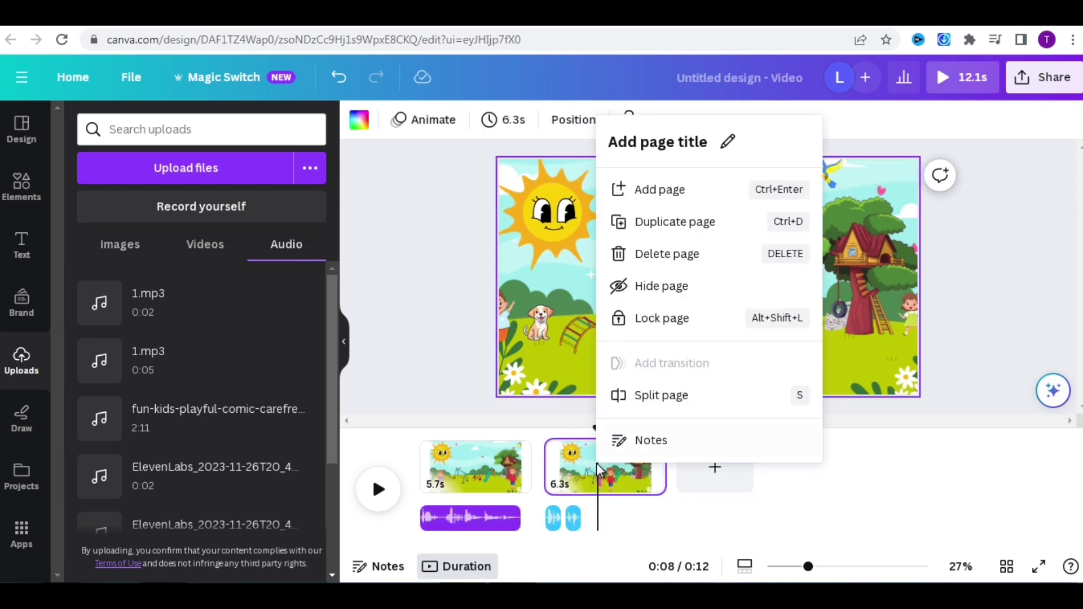
{"action": "left_click", "coordinate": [638, 405]}
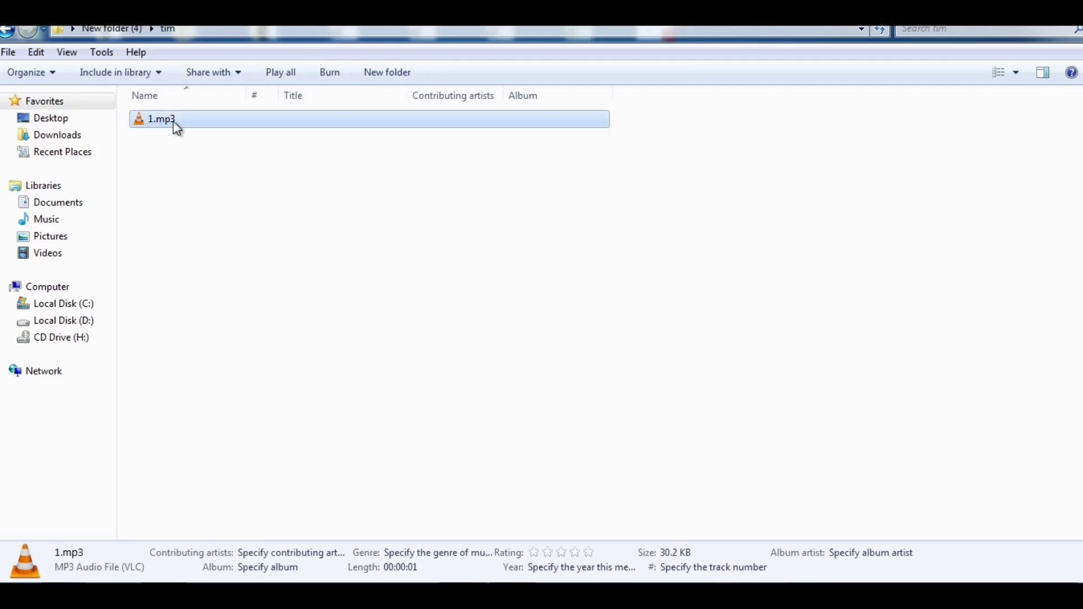
{"action": "left_click_drag", "start_coordinate": [174, 123], "coordinate": [184, 490]}
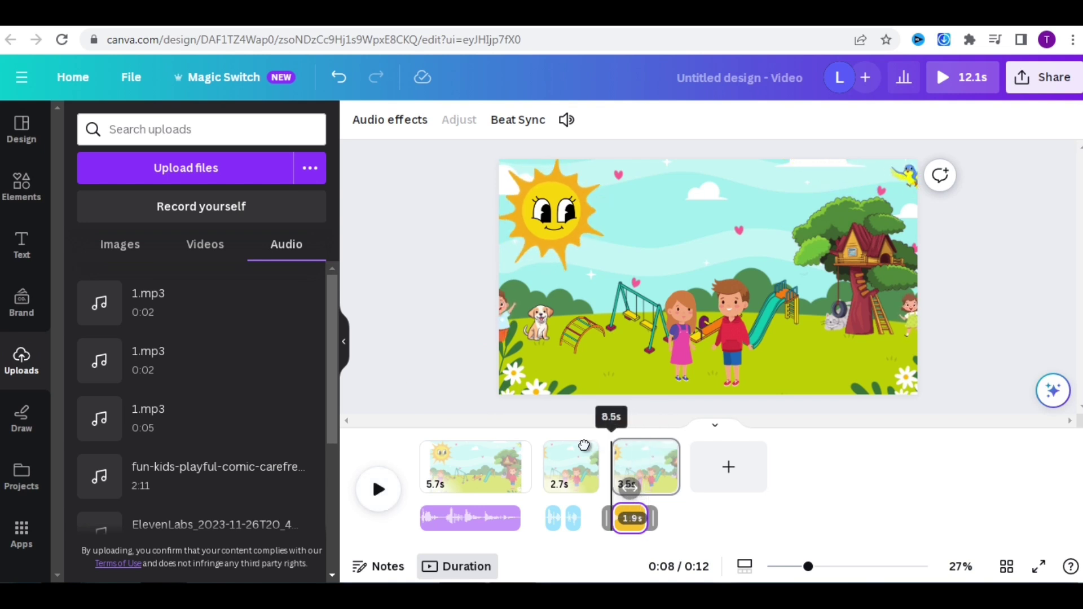
Apply Wiggle at near-minimum intensity to the girl in pink on the second page and the boy in red on the third.
{"action": "left_click", "coordinate": [577, 446]}
{"action": "left_click", "coordinate": [681, 332]}
{"action": "left_click", "coordinate": [615, 119]}
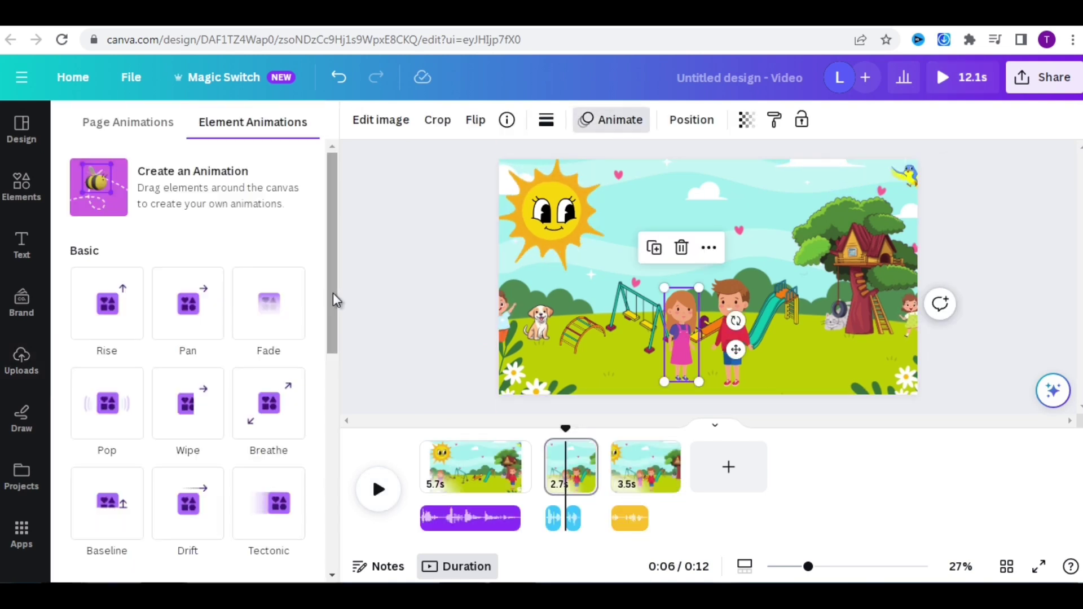
{"action": "left_click_drag", "start_coordinate": [332, 295], "coordinate": [331, 531]}
{"action": "left_click", "coordinate": [121, 539]}
{"action": "left_click_drag", "start_coordinate": [187, 495], "coordinate": [83, 501]}
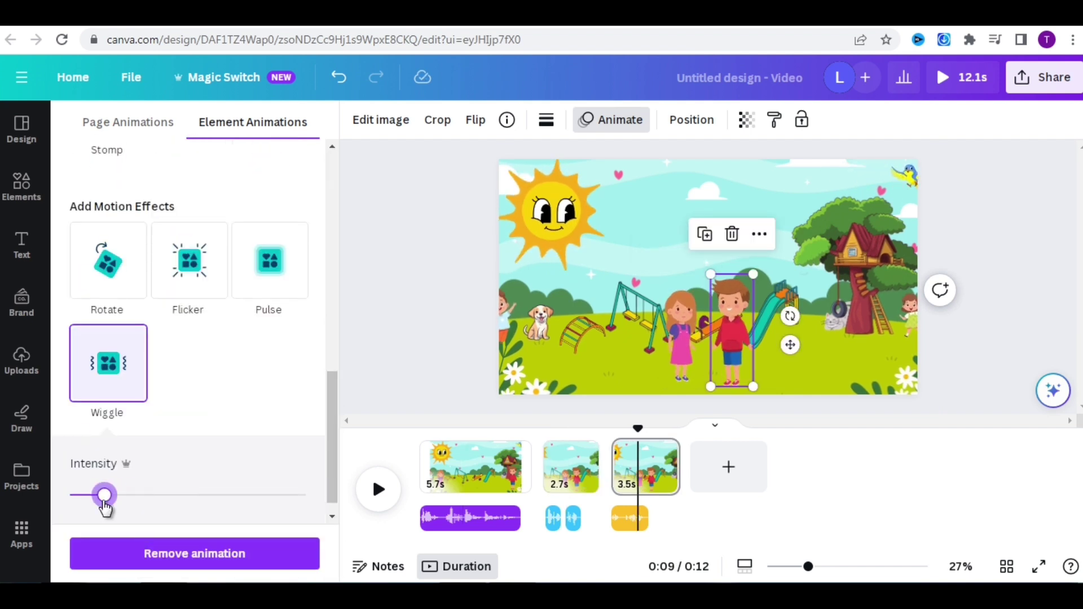
{"action": "left_click_drag", "start_coordinate": [99, 507], "coordinate": [85, 507]}
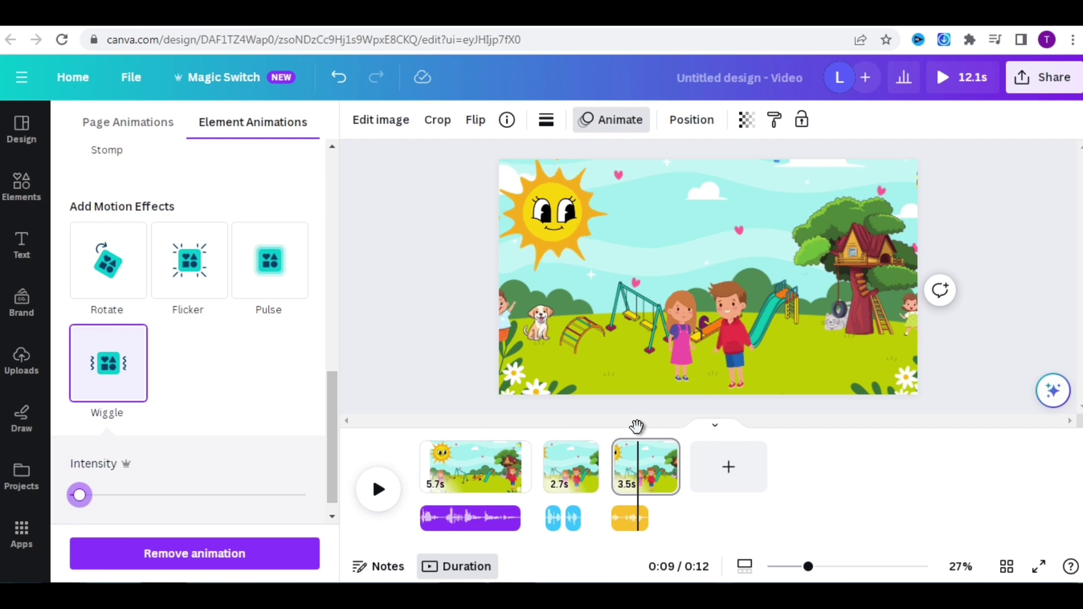
Split the third page at 2.1 s and delete the leftover 1.4 s page.
{"action": "right_click", "coordinate": [626, 460]}
{"action": "left_click", "coordinate": [718, 387]}
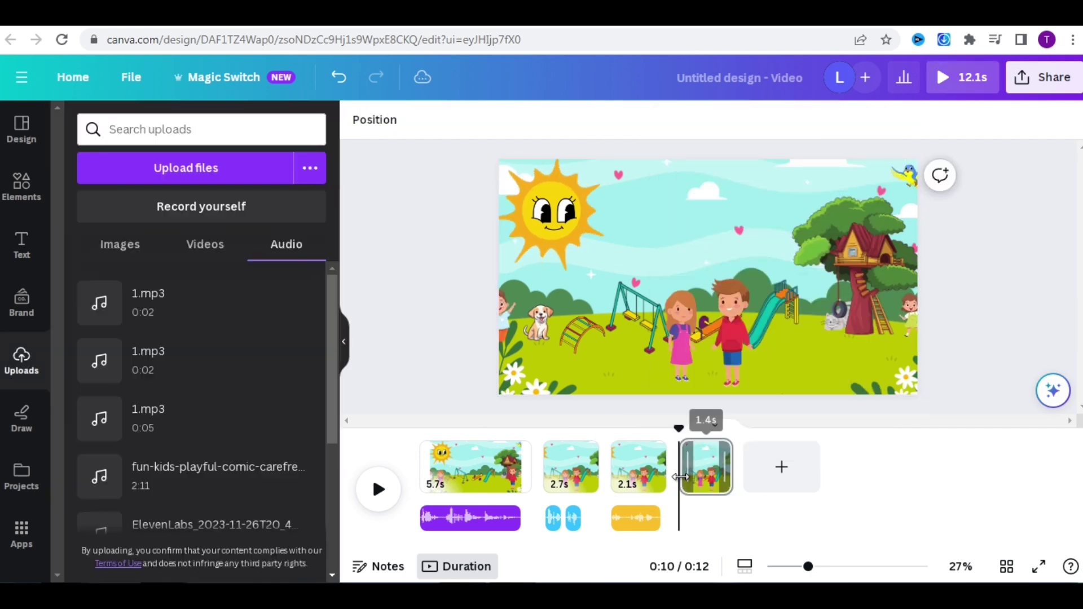
{"action": "key", "text": "Delete"}
Copy the narrator's "Meet Lily and Tim..." line from the ChatGPT script onto the first page as smaller text beside the sun.
{"action": "left_click", "coordinate": [451, 468]}
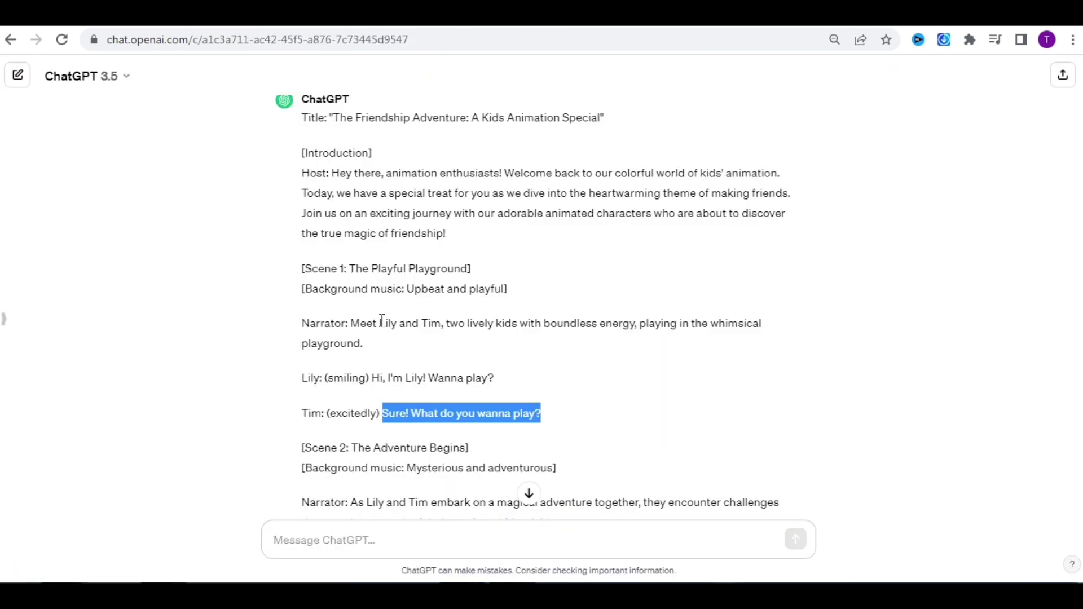
{"action": "left_click_drag", "start_coordinate": [351, 323], "coordinate": [363, 340]}
{"action": "key", "text": "ctrl+c"}
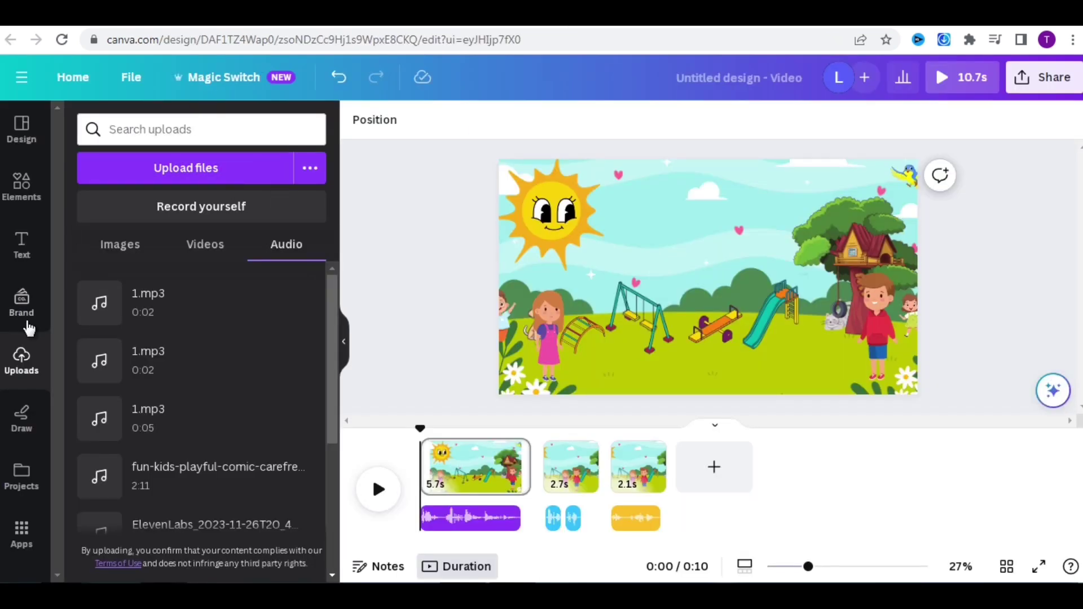
{"action": "left_click", "coordinate": [21, 245]}
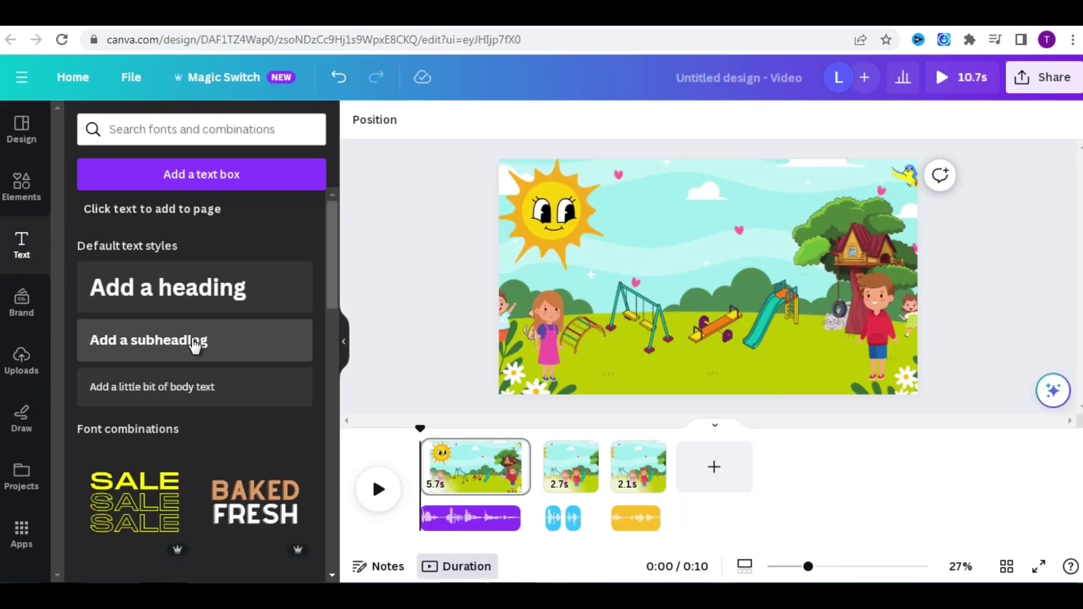
{"action": "key", "text": "ctrl+v"}
{"action": "left_click_drag", "start_coordinate": [918, 286], "coordinate": [760, 289]}
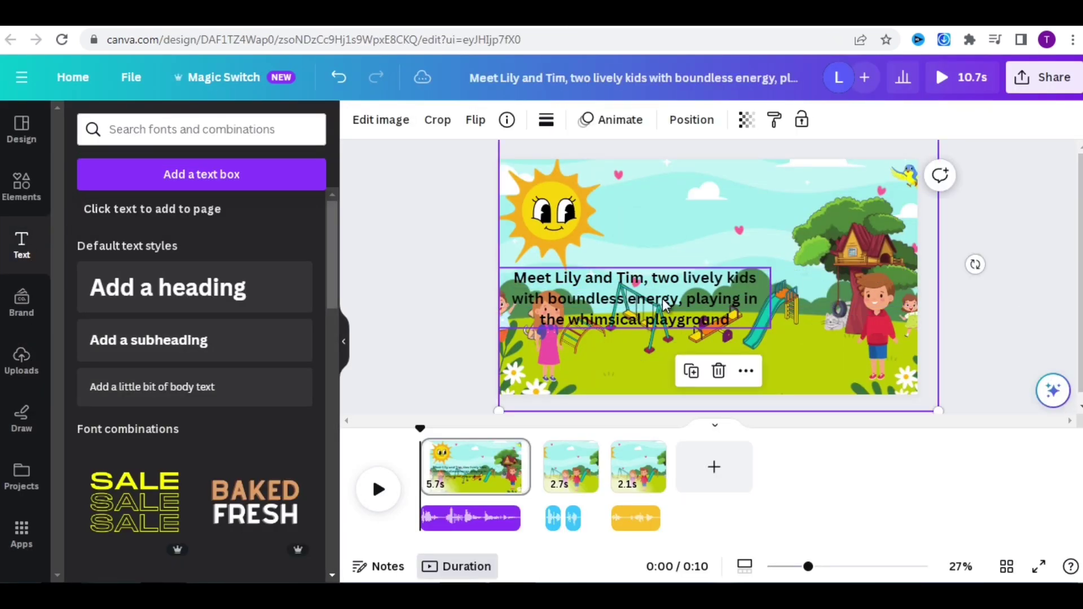
{"action": "left_click_drag", "start_coordinate": [665, 295], "coordinate": [738, 200]}
Search the fonts for fun styles and set the narrator text to Funtastic.
{"action": "left_click", "coordinate": [590, 119]}
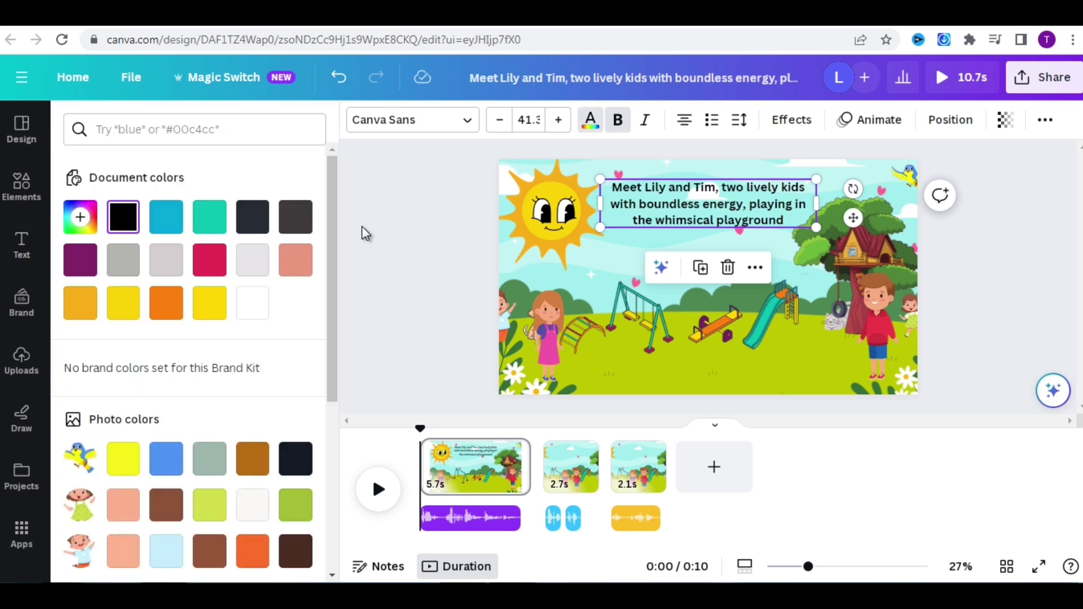
{"action": "left_click", "coordinate": [467, 120]}
{"action": "left_click", "coordinate": [174, 174]}
{"action": "type", "text": "cartoon"}
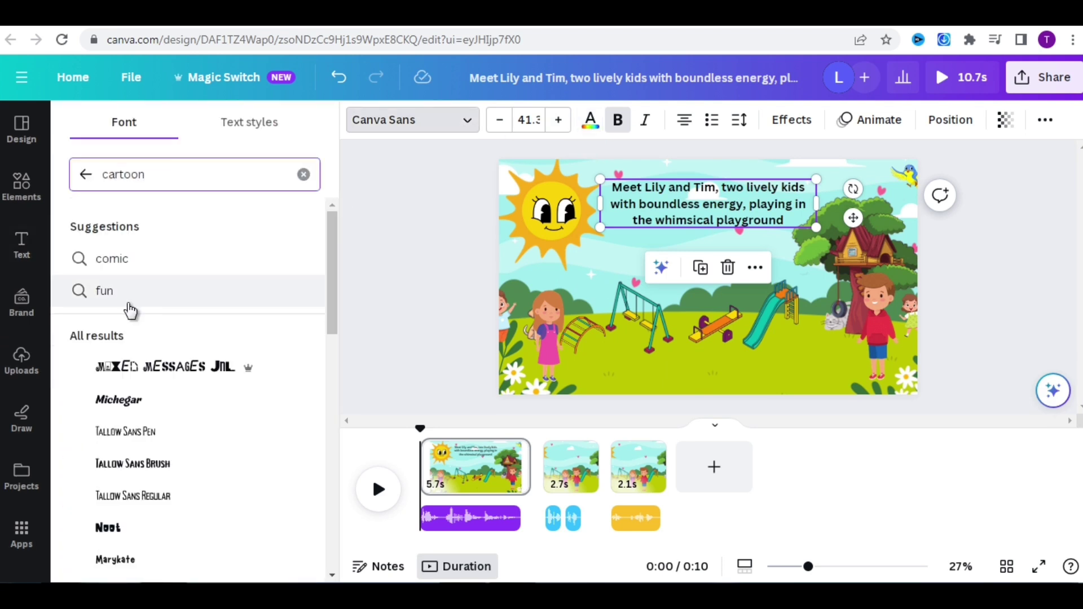
{"action": "left_click", "coordinate": [131, 290]}
{"action": "left_click", "coordinate": [129, 288]}
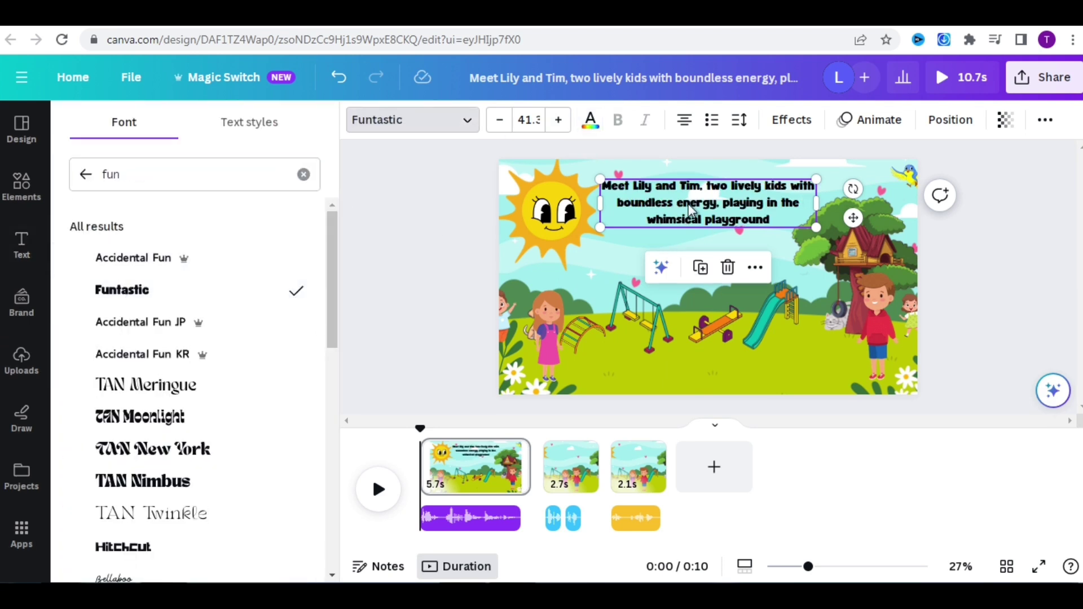
Animate the narrator text with Fade on enter and exit, Character writing style, and speed slightly above the middle.
{"action": "left_click", "coordinate": [850, 125]}
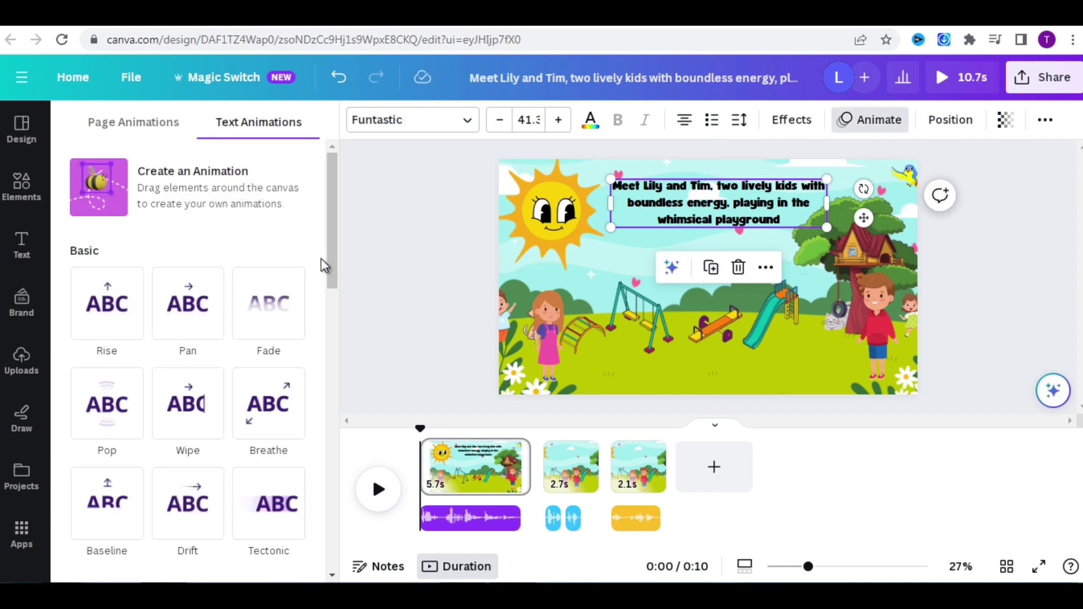
{"action": "scroll", "coordinate": [330, 276], "scroll_direction": "down", "scroll_amount": 3}
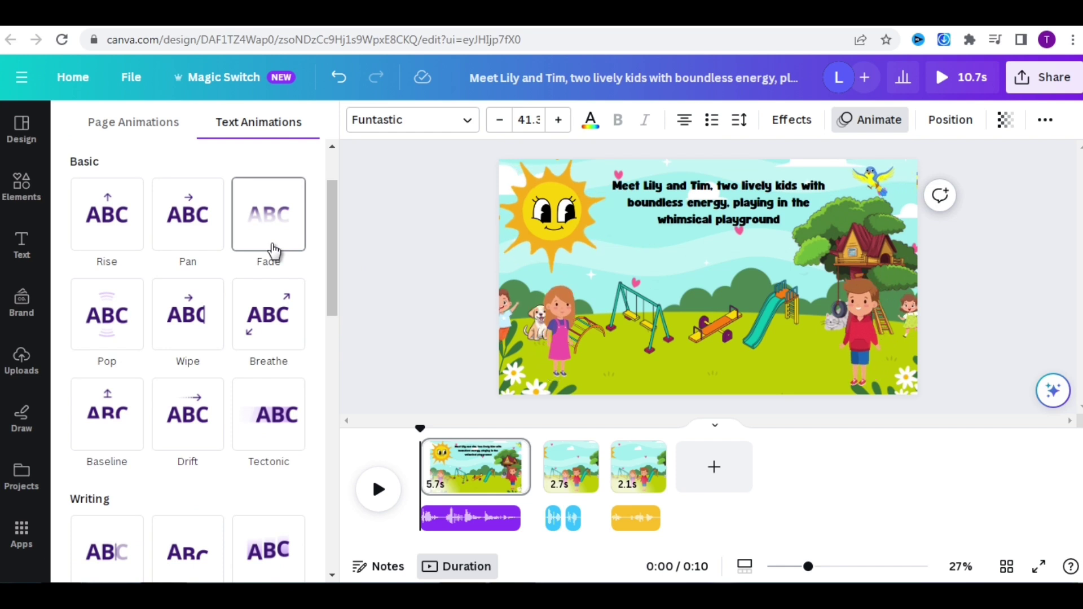
{"action": "left_click", "coordinate": [274, 249]}
{"action": "left_click", "coordinate": [156, 452]}
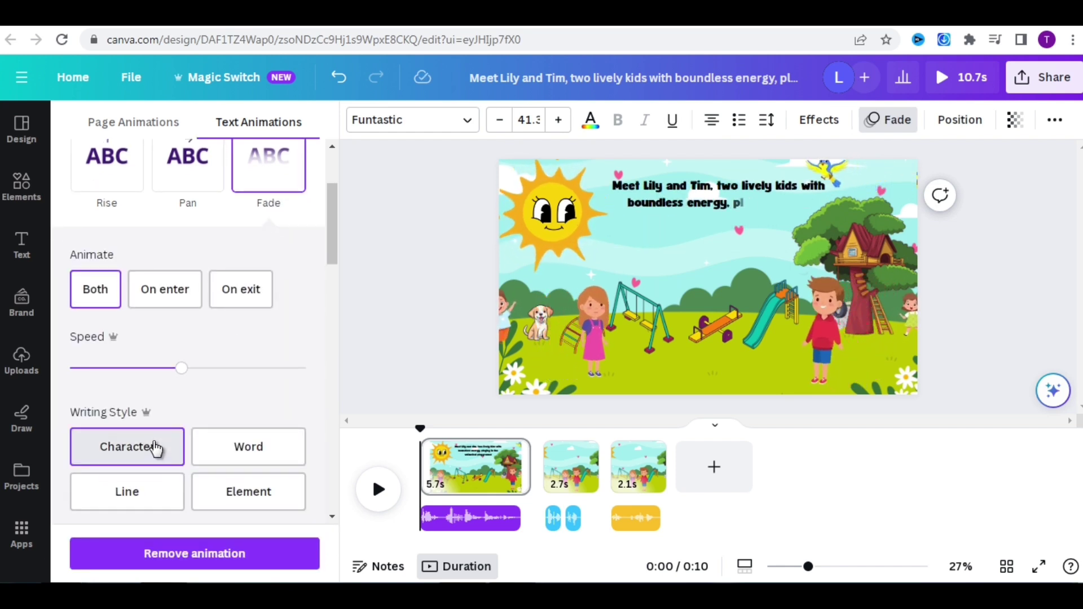
{"action": "left_click_drag", "start_coordinate": [186, 368], "coordinate": [204, 369]}
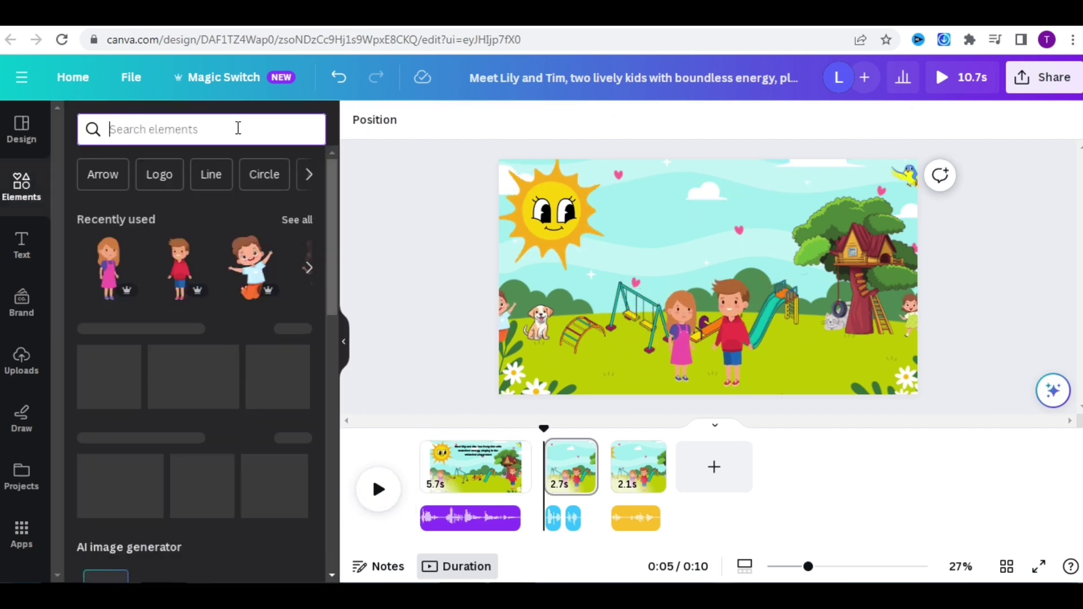
Search graphics for "talk", add the rounded speech bubble above the two children on the second page, and color it white.
{"action": "type", "text": "talk"}
{"action": "key", "text": "Return"}
{"action": "left_click", "coordinate": [138, 170]}
{"action": "scroll", "coordinate": [195, 384], "scroll_direction": "down", "scroll_amount": 6}
{"action": "left_click", "coordinate": [113, 405]}
{"action": "left_click_drag", "start_coordinate": [715, 272], "coordinate": [699, 254]}
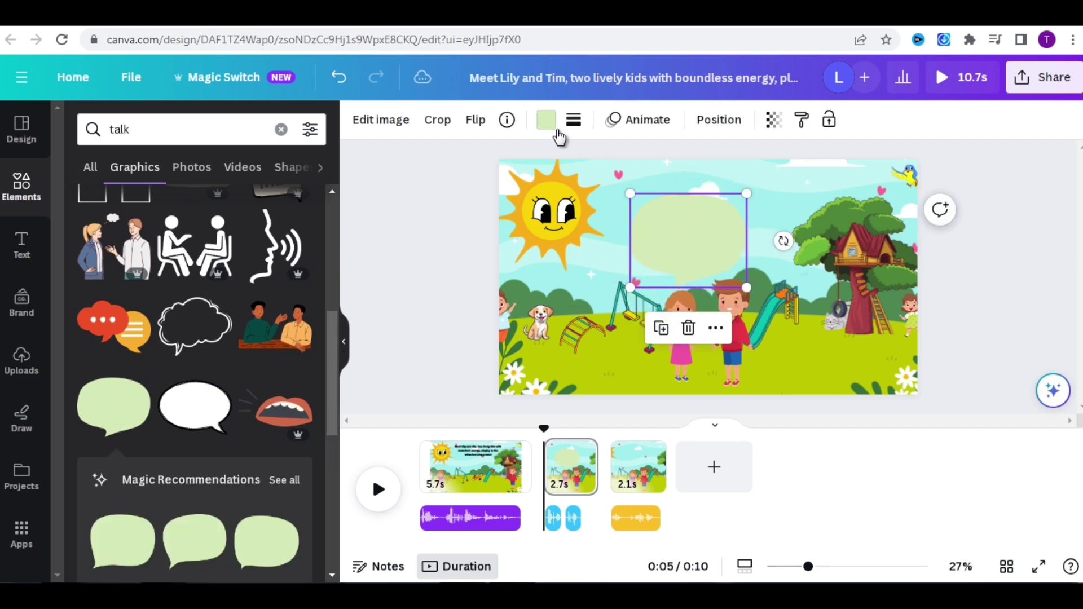
{"action": "left_click", "coordinate": [545, 120]}
{"action": "left_click", "coordinate": [293, 299]}
{"action": "left_click", "coordinate": [420, 298]}
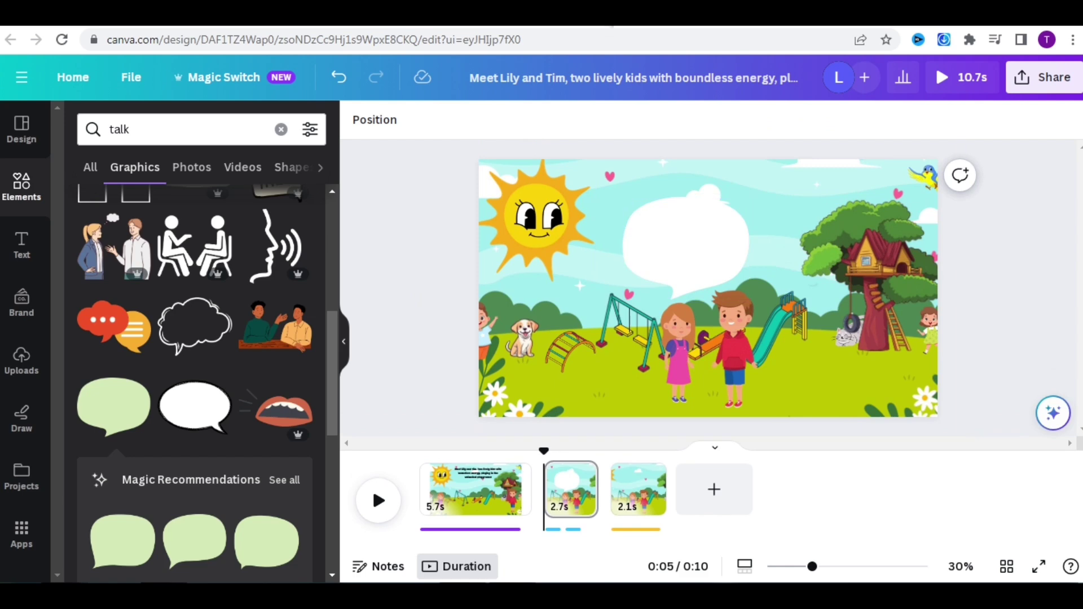
Copy Lily's line "Hi, I'm Lily! Wanna play?" from the ChatGPT script and place it over the second page's speech bubble.
{"action": "left_click", "coordinate": [507, 17]}
{"action": "left_click_drag", "start_coordinate": [494, 377], "coordinate": [372, 377]}
{"action": "right_click", "coordinate": [677, 227]}
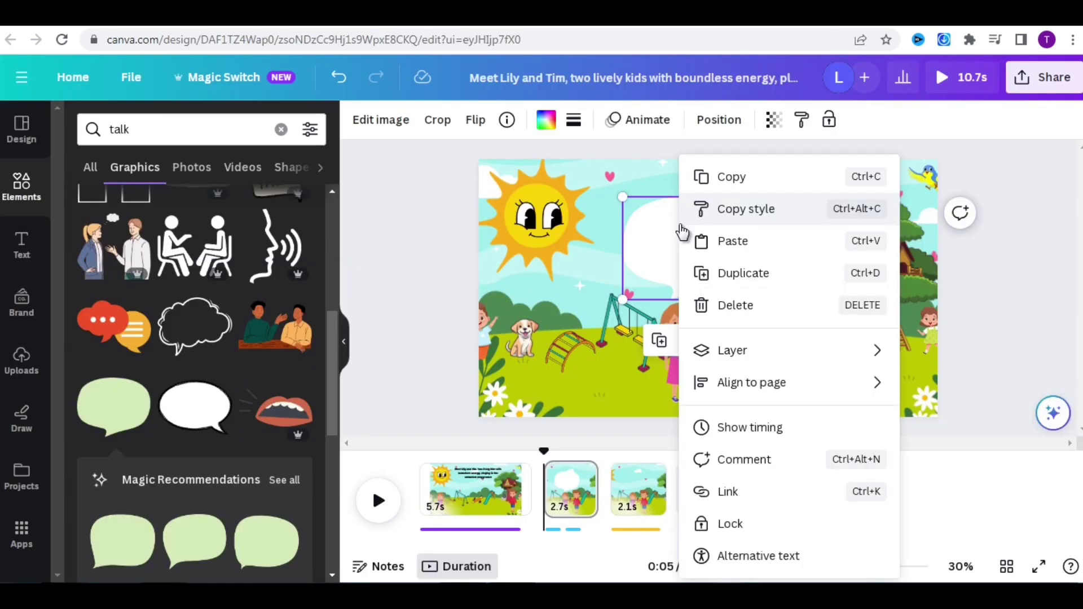
{"action": "left_click", "coordinate": [711, 241]}
{"action": "left_click_drag", "start_coordinate": [694, 370], "coordinate": [708, 363]}
{"action": "left_click", "coordinate": [571, 350]}
{"action": "left_click_drag", "start_coordinate": [685, 316], "coordinate": [692, 246]}
Fit Lily's text inside the bubble, break it into three lines after "Hi," and "Lily!", and color it crimson.
{"action": "double_click", "coordinate": [676, 246]}
{"action": "left_click_drag", "start_coordinate": [759, 247], "coordinate": [695, 234]}
{"action": "left_click", "coordinate": [656, 239]}
{"action": "key", "text": "Return"}
{"action": "left_click_drag", "start_coordinate": [638, 220], "coordinate": [679, 239]}
{"action": "left_click", "coordinate": [590, 120]}
{"action": "left_click", "coordinate": [209, 260]}
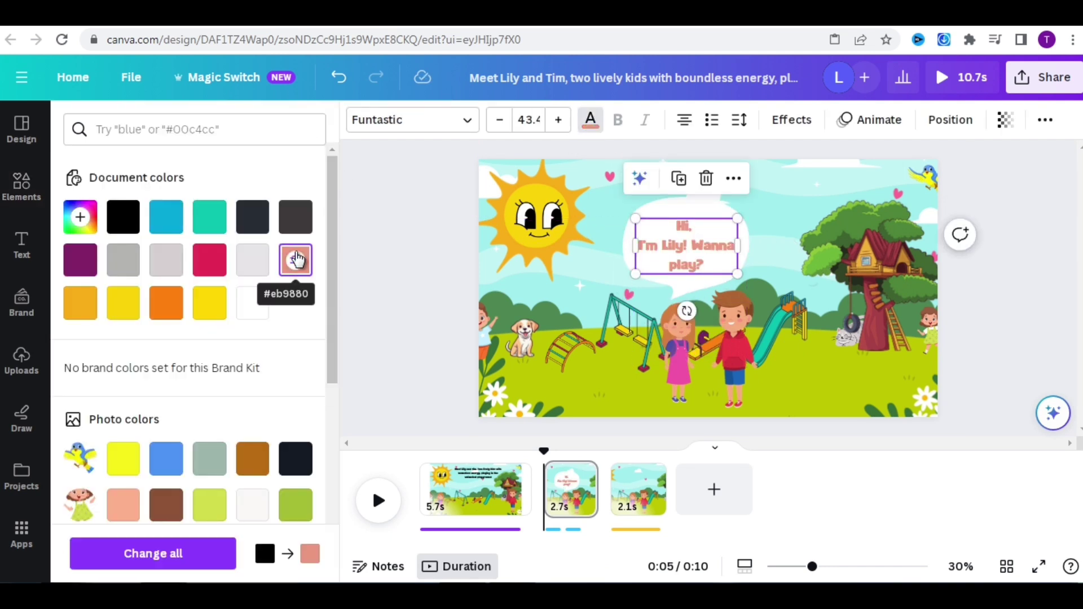
{"action": "left_click", "coordinate": [699, 237]}
Animate Lily's text with Fade in Character writing style, with the speed below the middle.
{"action": "left_click", "coordinate": [868, 120]}
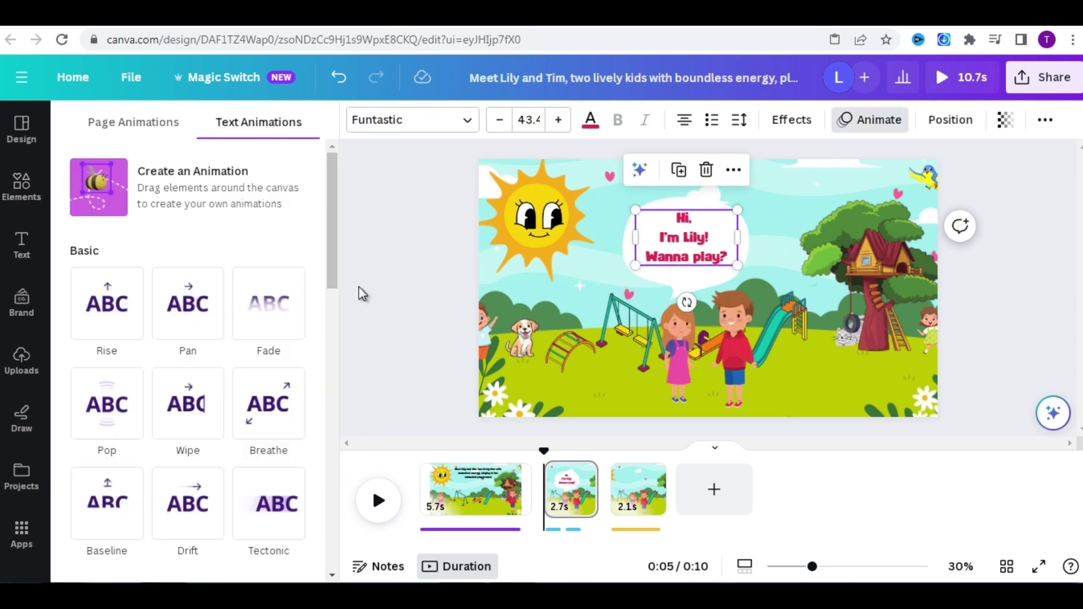
{"action": "left_click", "coordinate": [268, 299]}
{"action": "left_click", "coordinate": [151, 442]}
{"action": "left_click_drag", "start_coordinate": [181, 368], "coordinate": [134, 372]}
Select the speech bubble and Lily's text together on the second page and copy them.
{"action": "left_click", "coordinate": [689, 272]}
{"action": "left_click", "coordinate": [694, 248], "text": "ctrl"}
{"action": "left_click", "coordinate": [684, 275]}
{"action": "left_click", "coordinate": [684, 246], "text": "shift"}
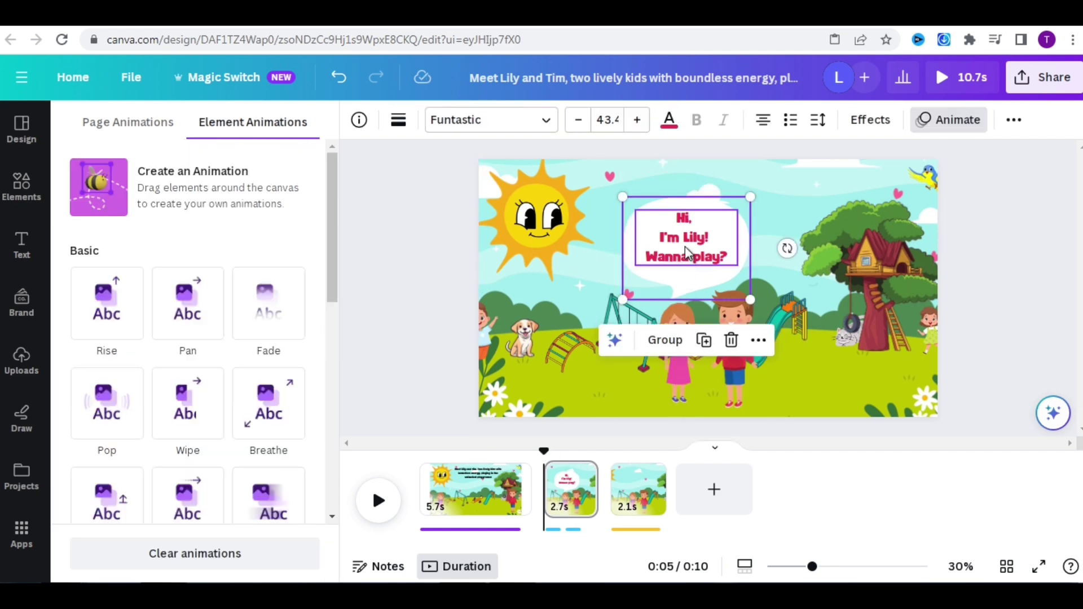
{"action": "right_click", "coordinate": [685, 246]}
{"action": "left_click", "coordinate": [737, 137]}
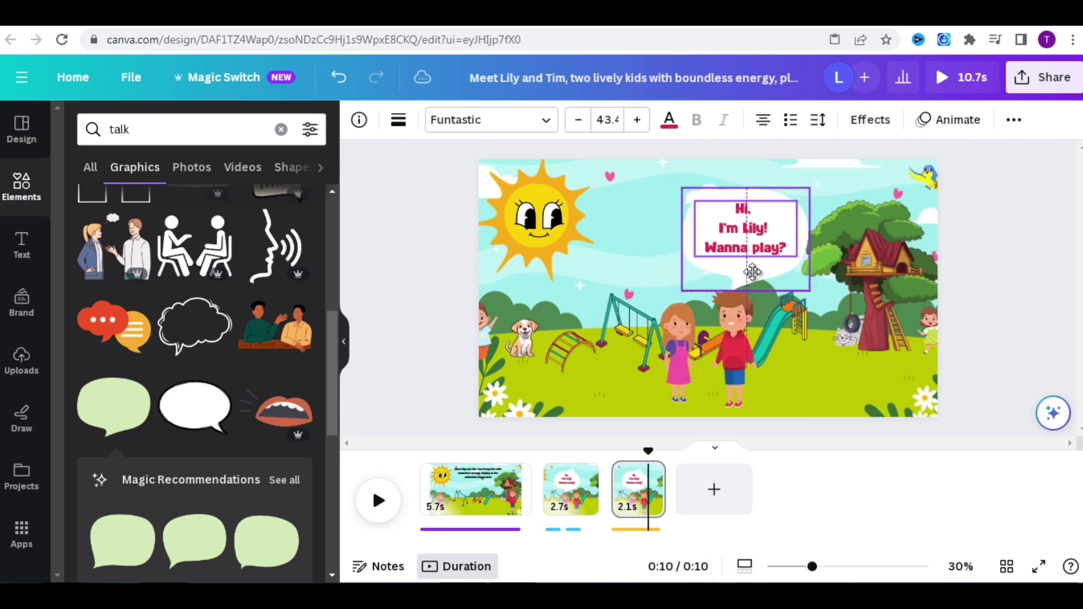
Place the copied bubble on the third page and replace its text with Tim's line "Sure! What do you wanna play?" from ChatGPT.
{"action": "key", "text": "alt+Tab"}
{"action": "left_click_drag", "start_coordinate": [540, 414], "coordinate": [384, 413]}
{"action": "right_click", "coordinate": [401, 418]}
{"action": "left_click", "coordinate": [415, 428]}
{"action": "key", "text": "alt+Tab"}
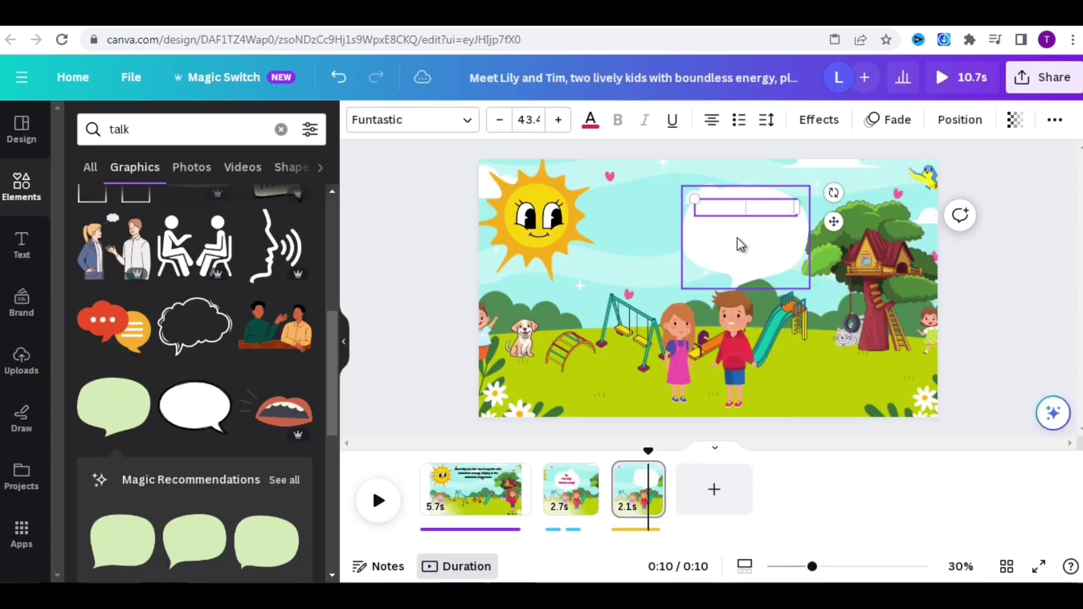
{"action": "right_click", "coordinate": [747, 209]}
{"action": "left_click", "coordinate": [788, 305]}
{"action": "left_click_drag", "start_coordinate": [749, 249], "coordinate": [749, 246]}
{"action": "left_click", "coordinate": [414, 448]}
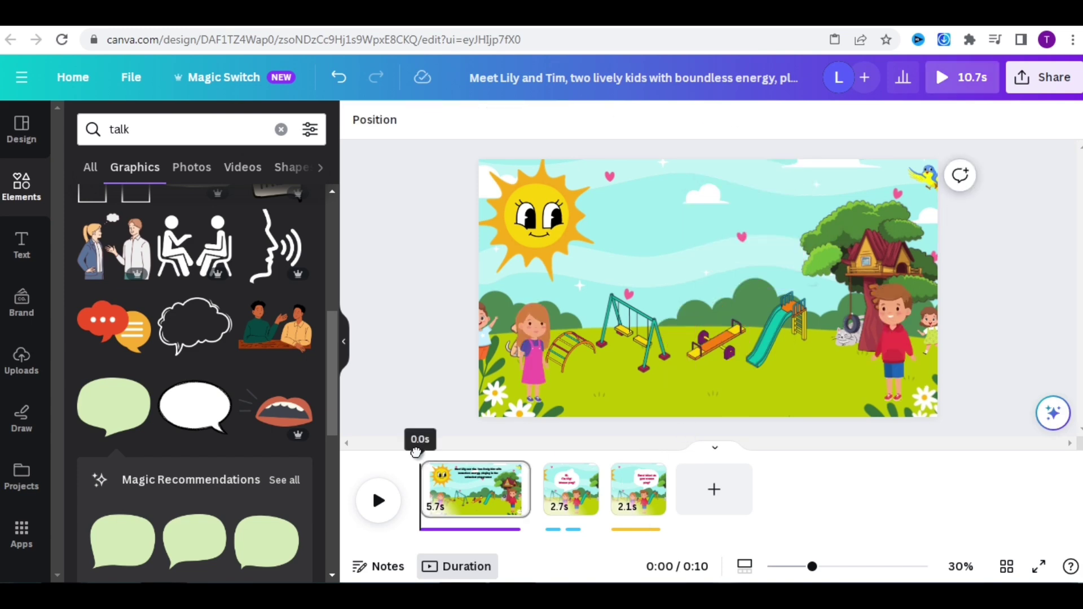
Switch to Pixabay, search for "kids", and limit the results to music.
{"action": "key", "text": "ctrl+Tab"}
{"action": "left_click", "coordinate": [479, 267]}
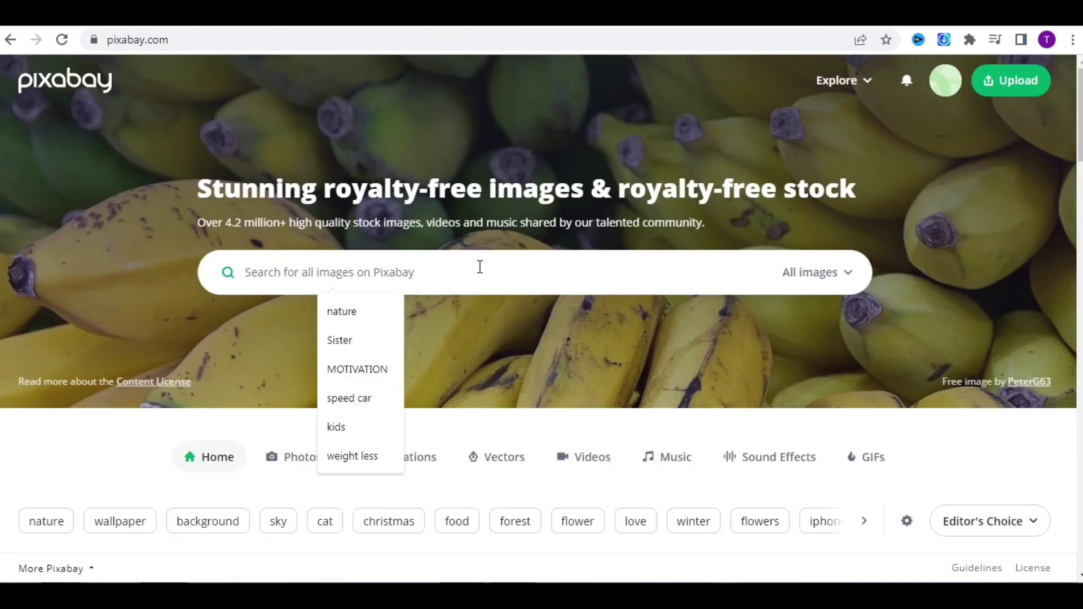
{"action": "type", "text": "kids"}
{"action": "key", "text": "Return"}
{"action": "left_click", "coordinate": [771, 83]}
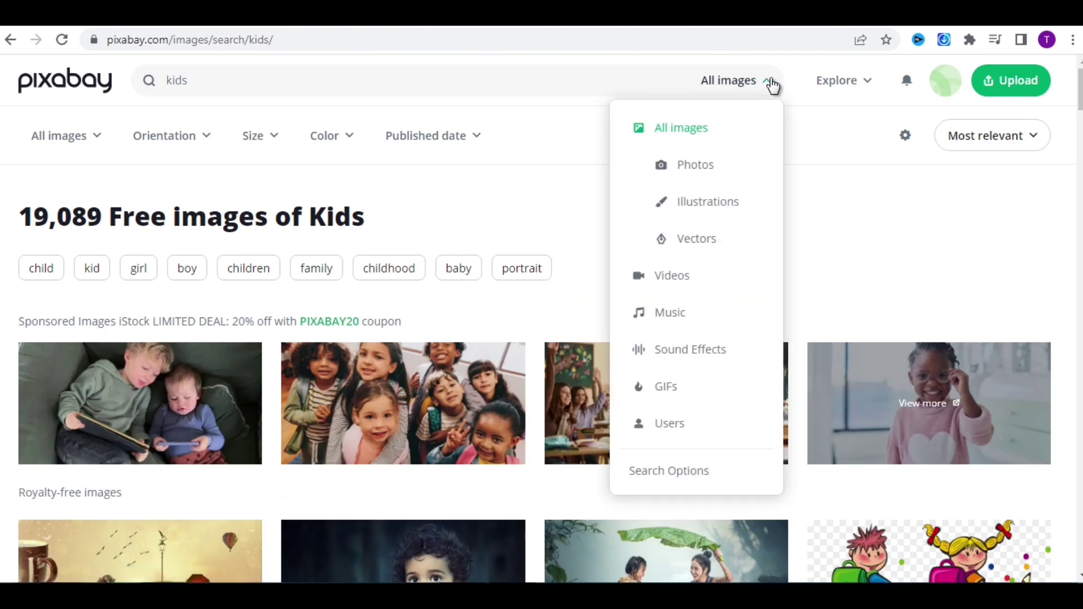
{"action": "left_click", "coordinate": [690, 320]}
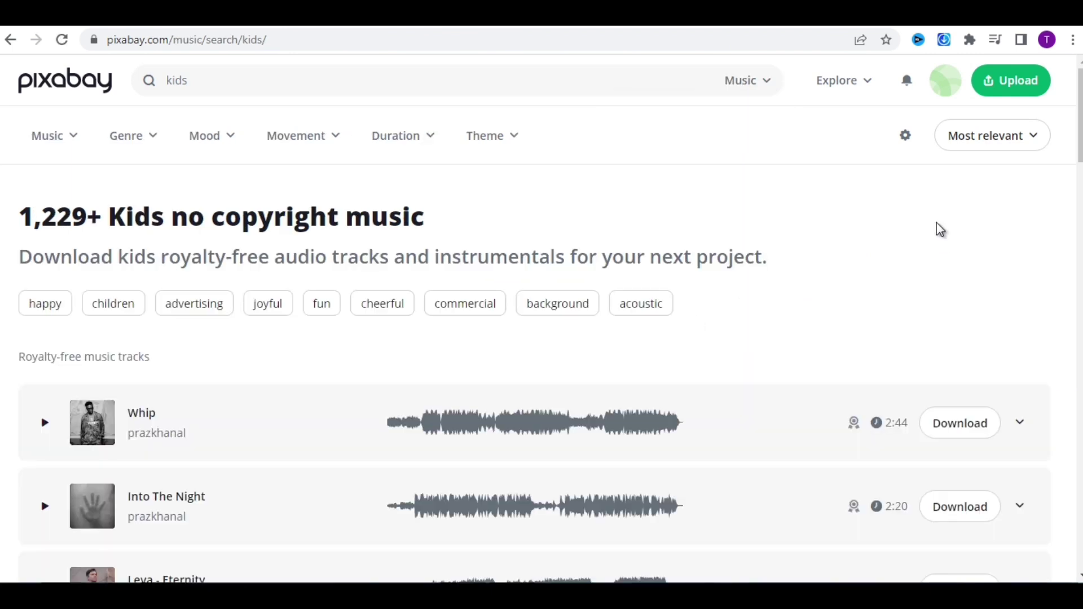
Browse the kids music tracks and download Joyful Snowman_60sec.
{"action": "scroll", "coordinate": [936, 225], "scroll_direction": "down", "scroll_amount": 13}
{"action": "scroll", "coordinate": [936, 226], "scroll_direction": "up", "scroll_amount": 5}
{"action": "scroll", "coordinate": [936, 226], "scroll_direction": "down", "scroll_amount": 10}
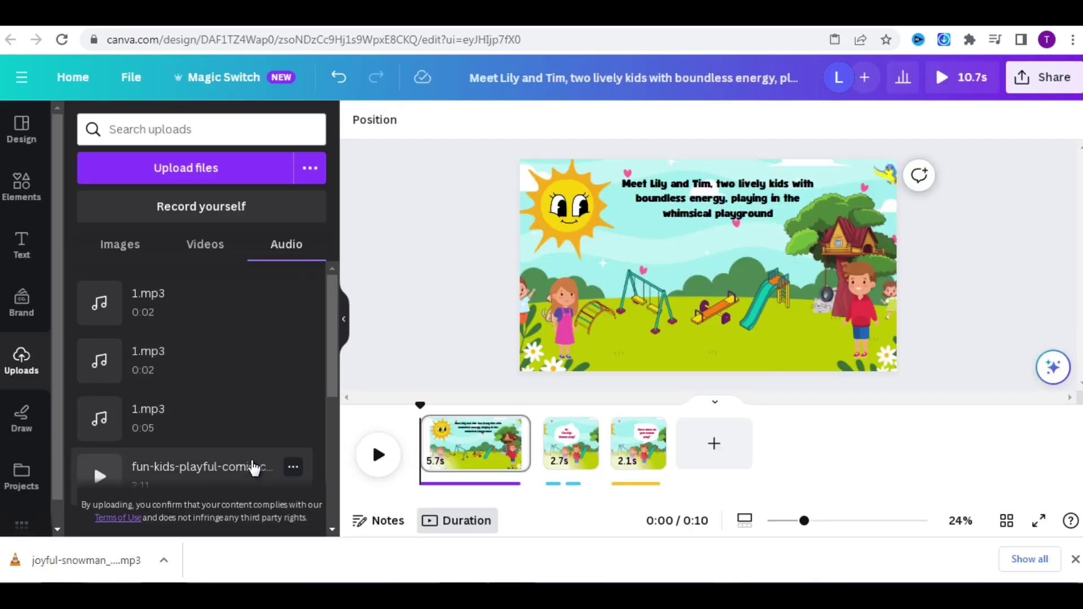
Add the uploaded fun-kids-playful-comic track as background music in Canva and lower its volume to about 13.
{"action": "left_click", "coordinate": [253, 468]}
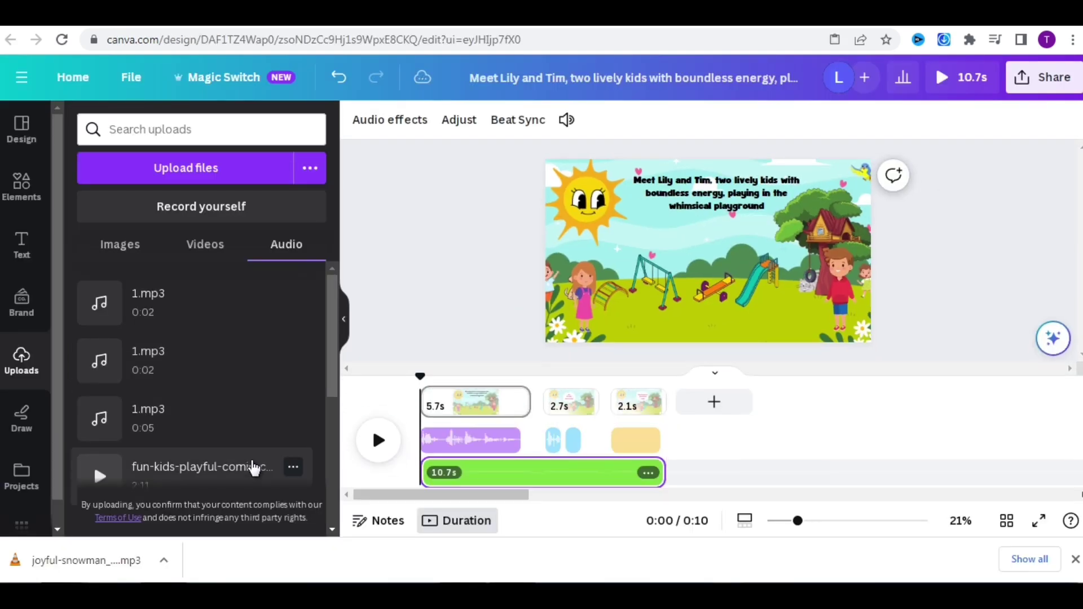
{"action": "left_click", "coordinate": [567, 122]}
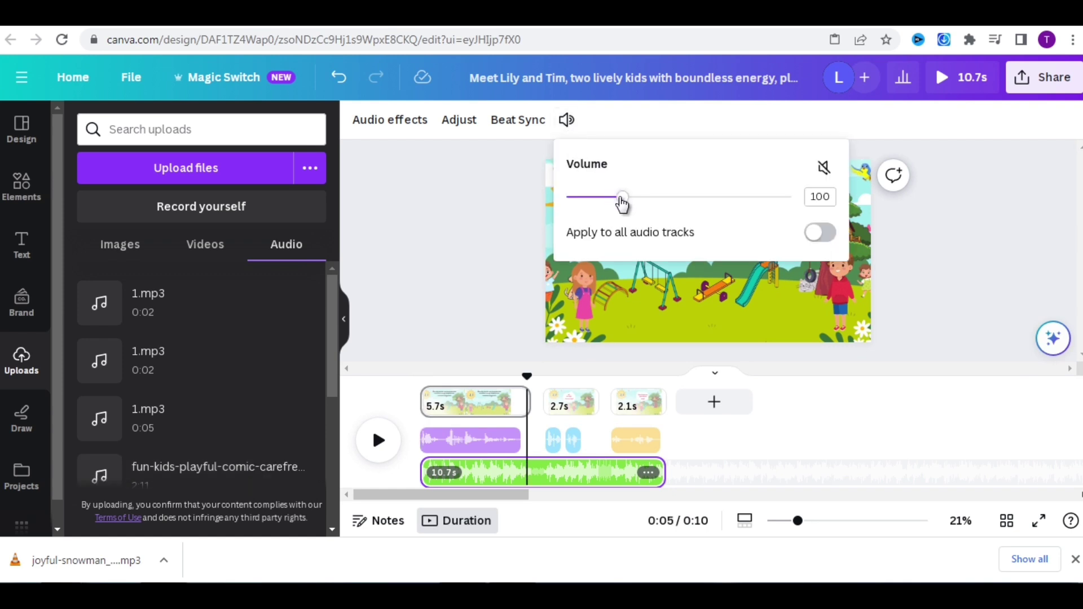
{"action": "left_click_drag", "start_coordinate": [622, 204], "coordinate": [581, 206]}
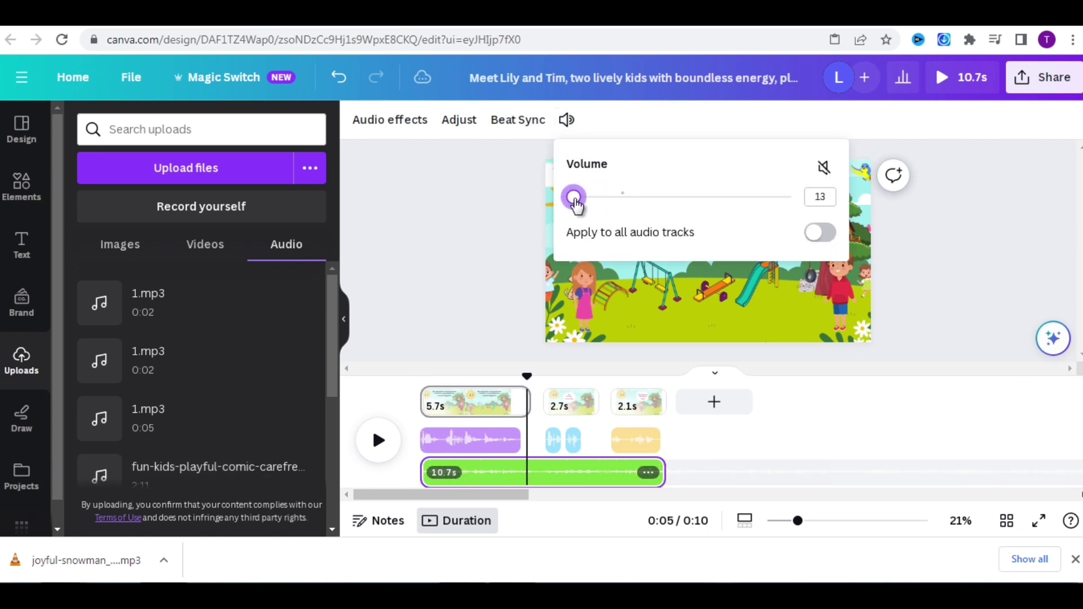
{"action": "left_click_drag", "start_coordinate": [576, 206], "coordinate": [573, 204]}
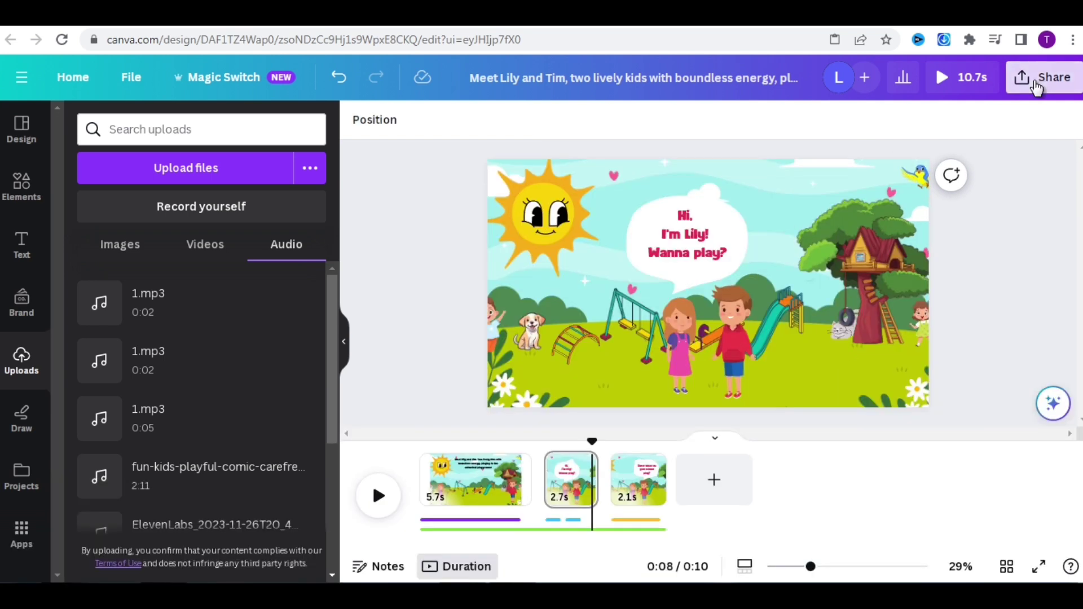
Open the download settings for the finished video design.
{"action": "left_click", "coordinate": [1036, 88]}
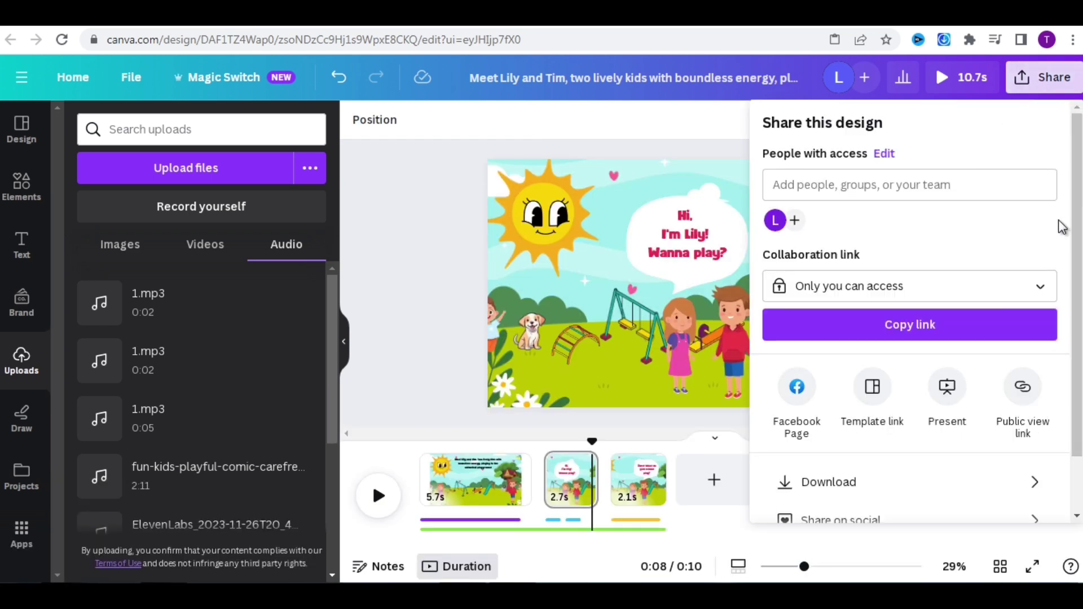
{"action": "scroll", "coordinate": [1063, 227], "scroll_direction": "down", "scroll_amount": 2}
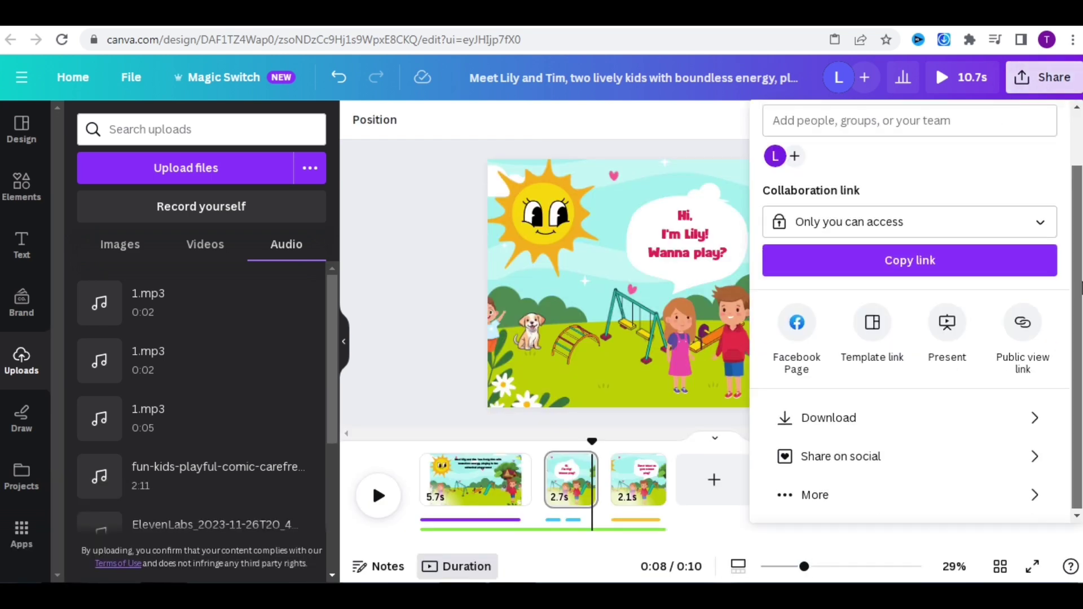
{"action": "left_click", "coordinate": [945, 417]}
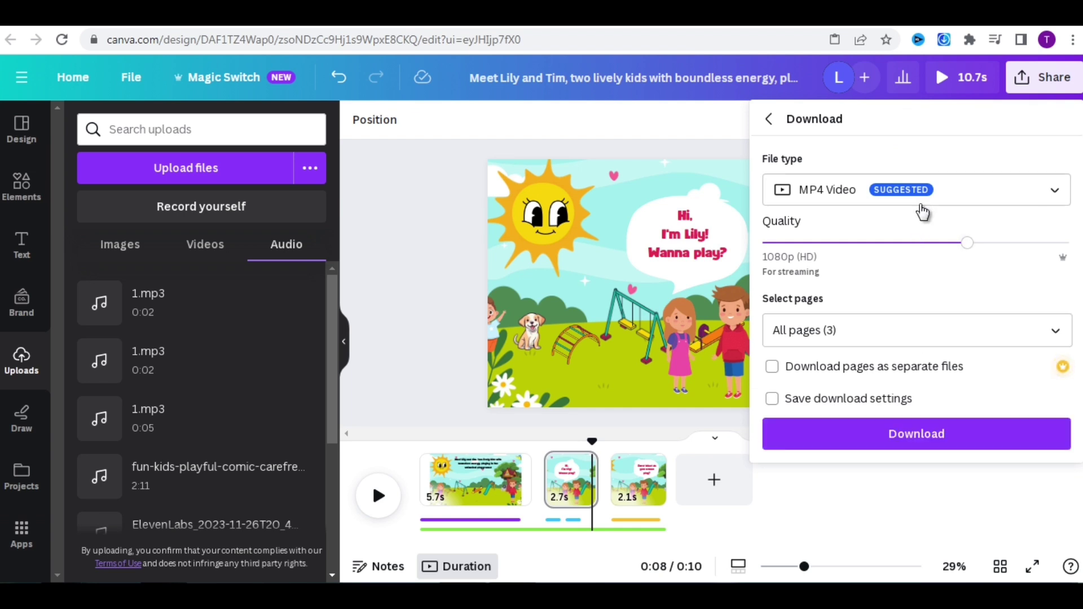